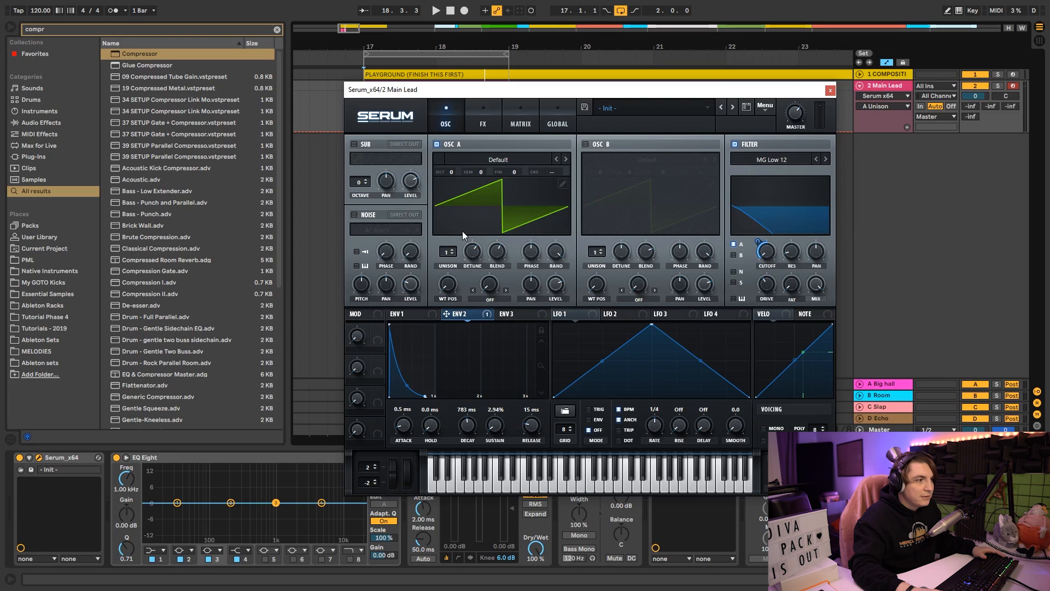
Step: Play the Main Lead loop to hear the single-voice Serum patch
drag(560, 94, 524, 84)
key(space)
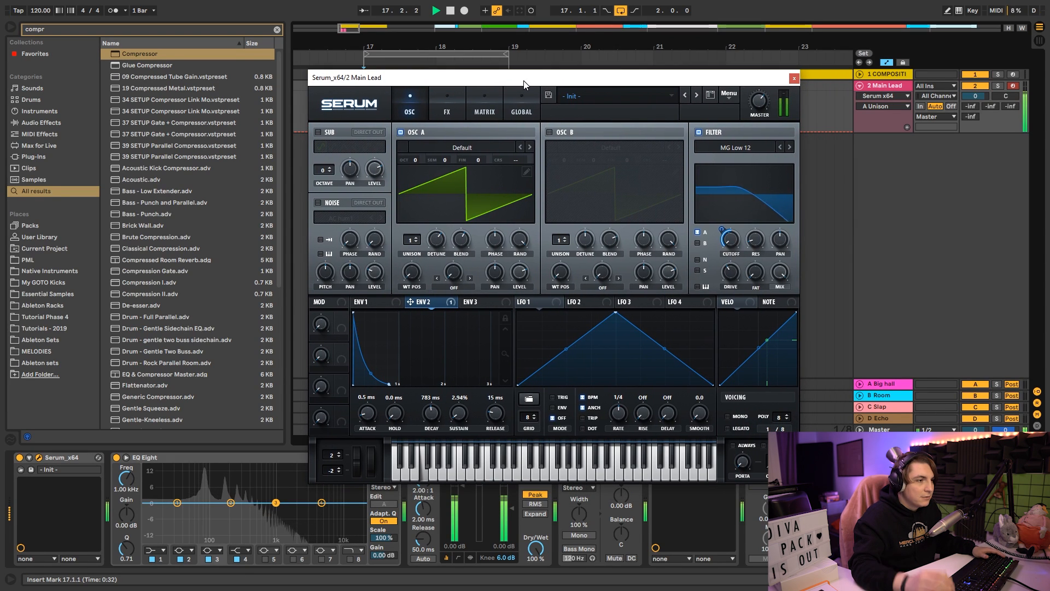
key(space)
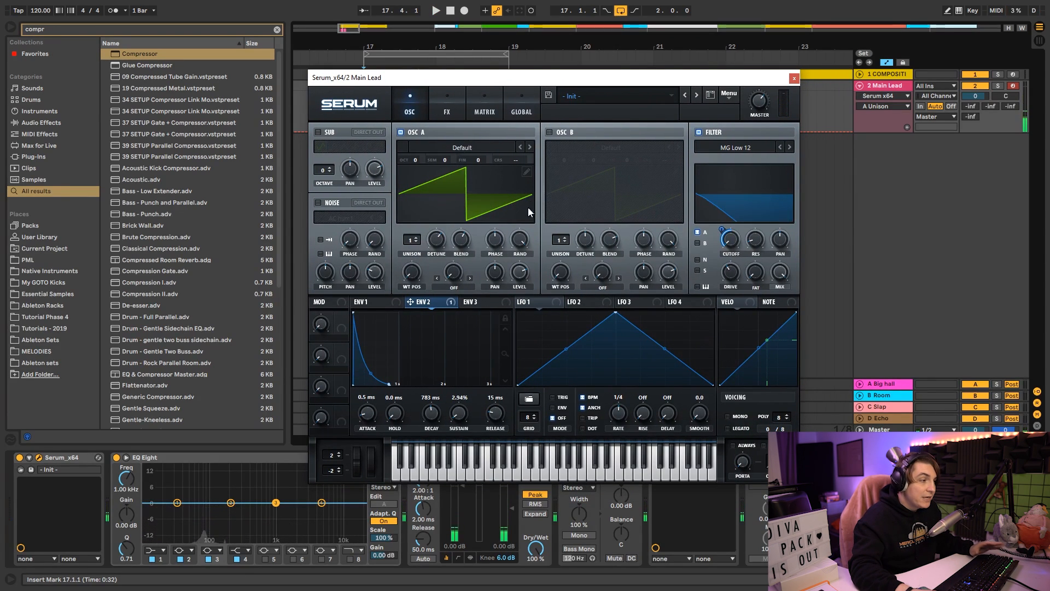
Step: Set Serum's oscillator A unison to 2 voices, audition the loop and close the synth window
click(414, 243)
drag(412, 240, 413, 236)
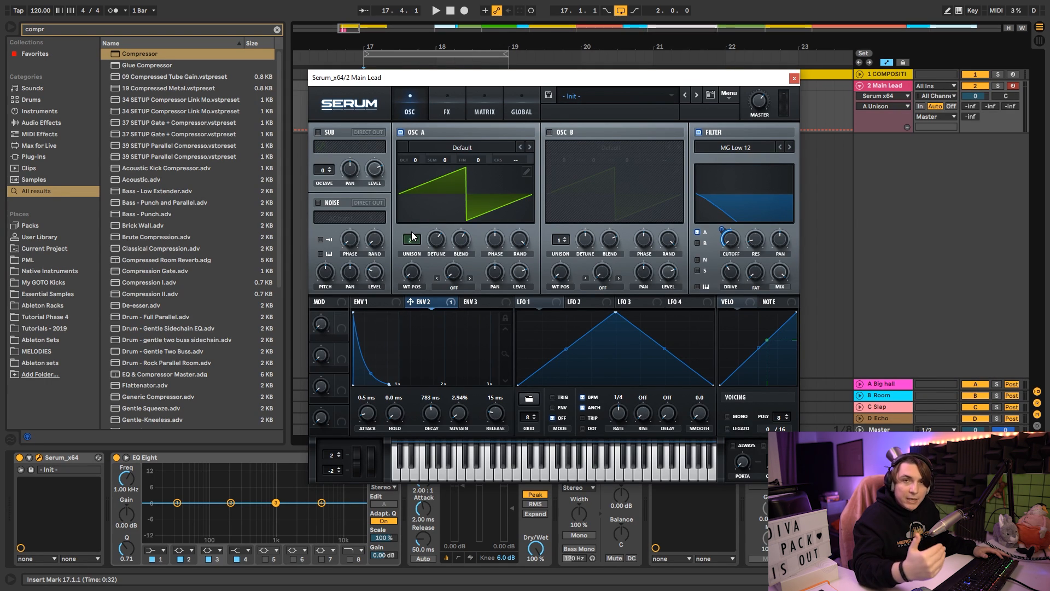
key(space)
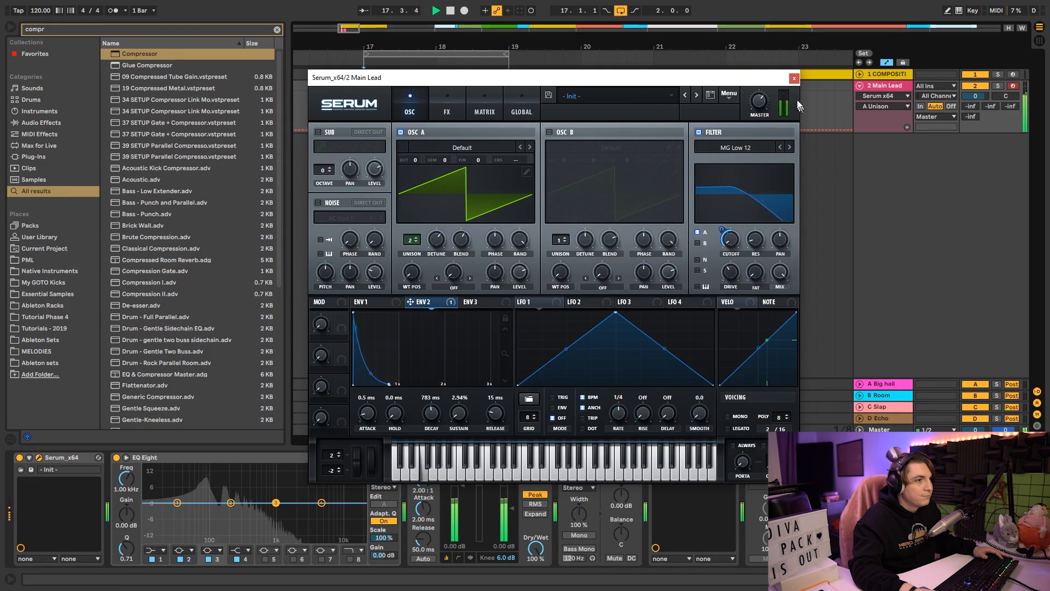
click(793, 78)
key(space)
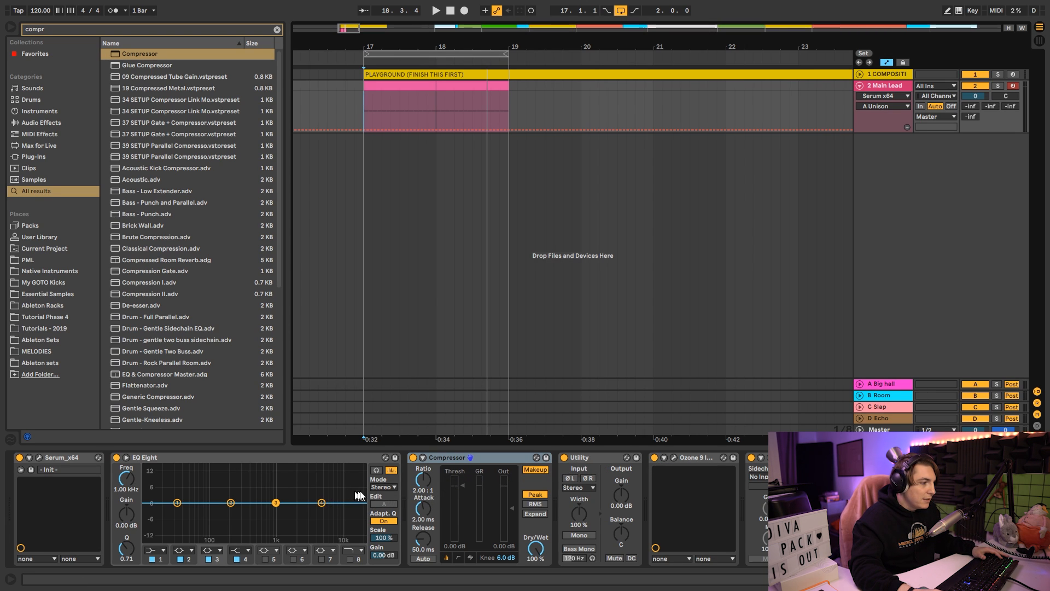
Step: Switch the Main Lead's EQ Eight to M/S mode and play the loop to view the mid signal
click(384, 486)
click(385, 514)
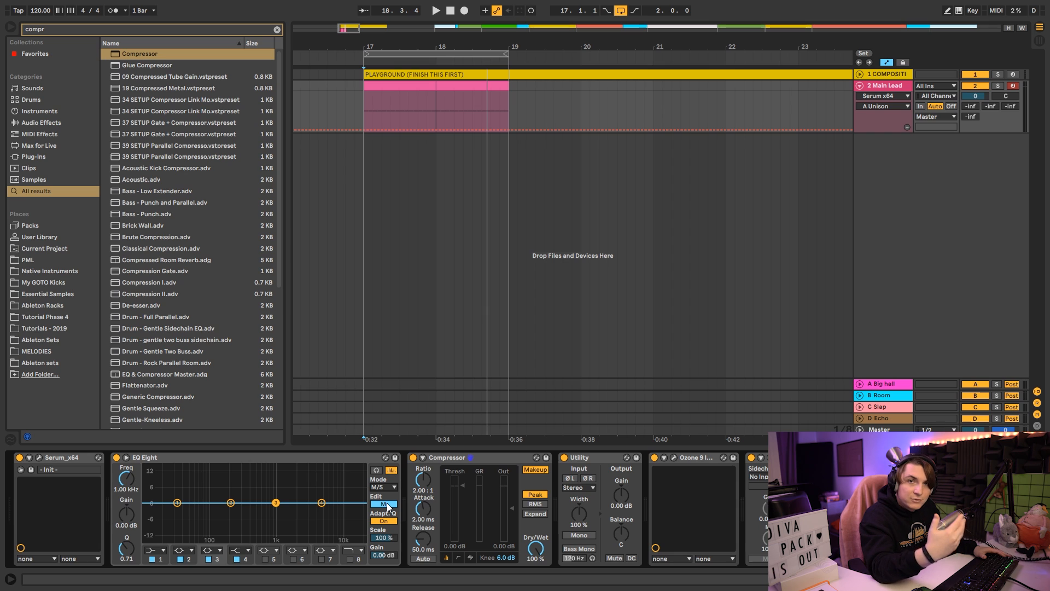
key(space)
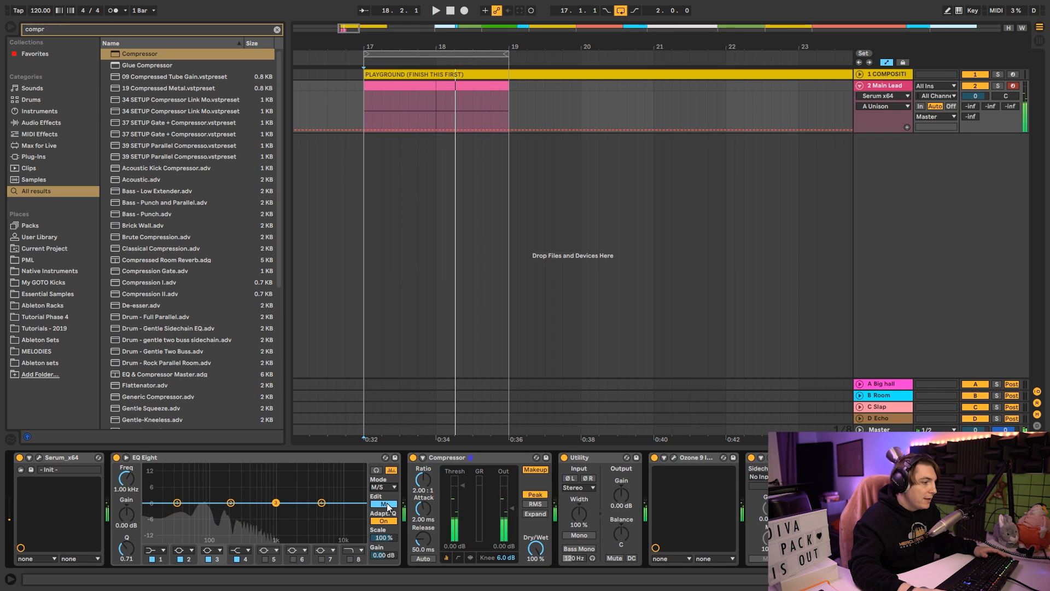
Step: Alternate EQ Eight between mid and side editing while playing the loop to compare their spectra, ending on the side channel
click(387, 506)
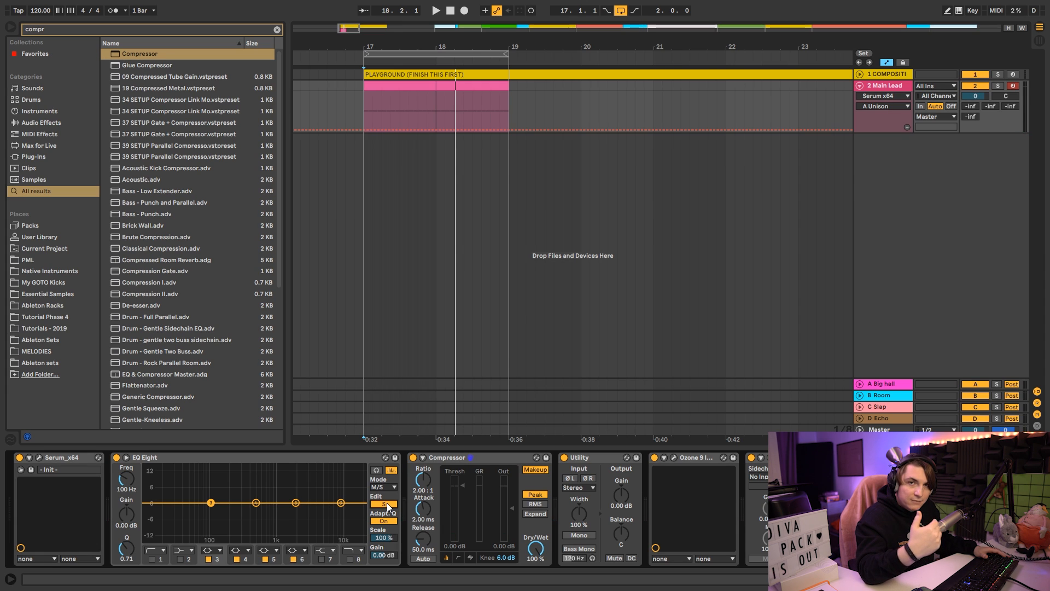
click(387, 505)
key(space)
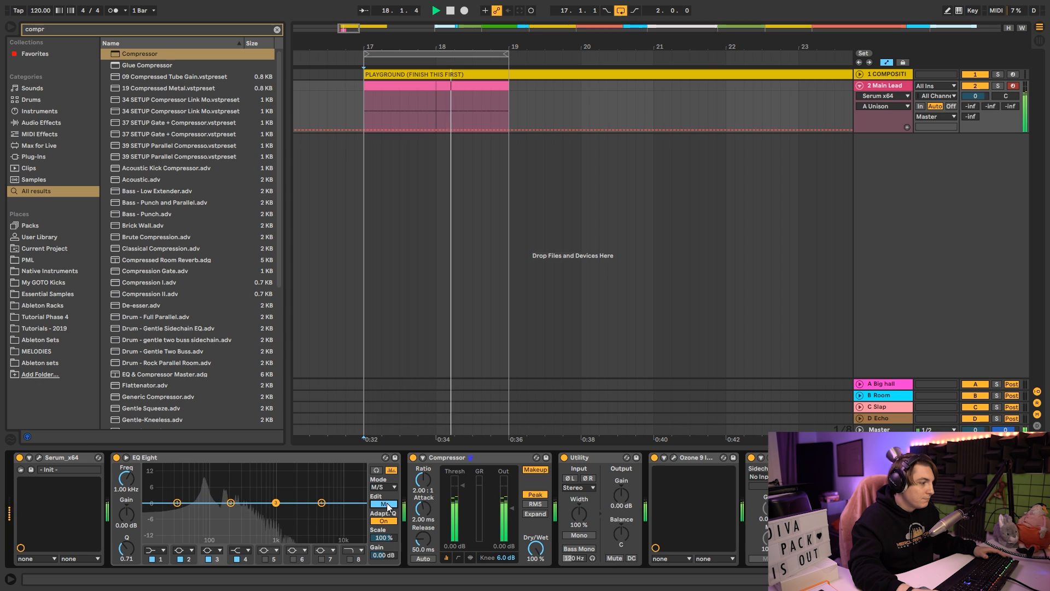
click(388, 505)
key(space)
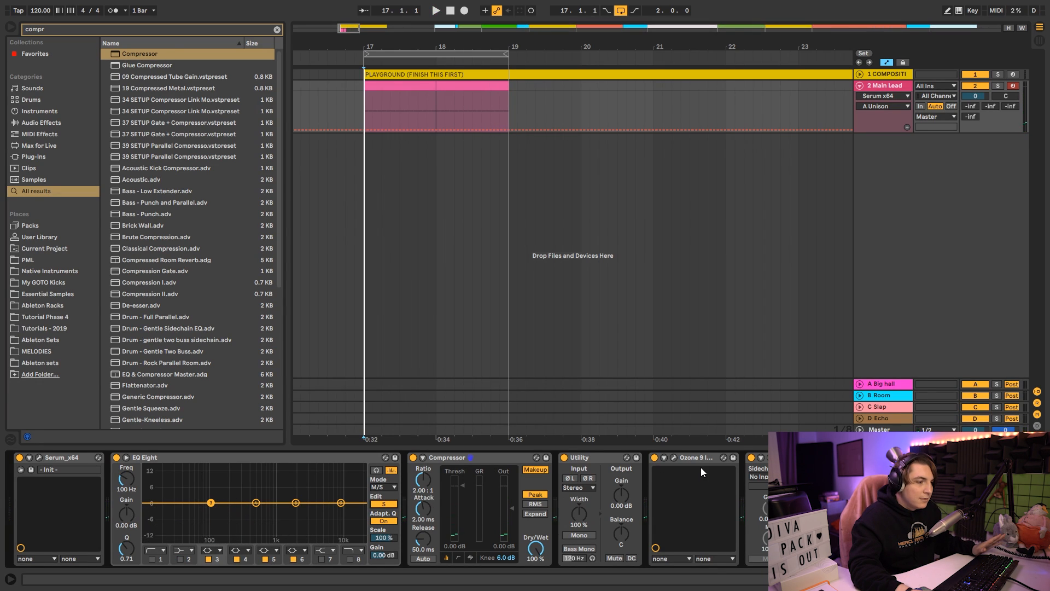
Step: Examine the lead's stereo image in the Ozone 9 Imager vectorscope during playback, then close the Imager
click(674, 458)
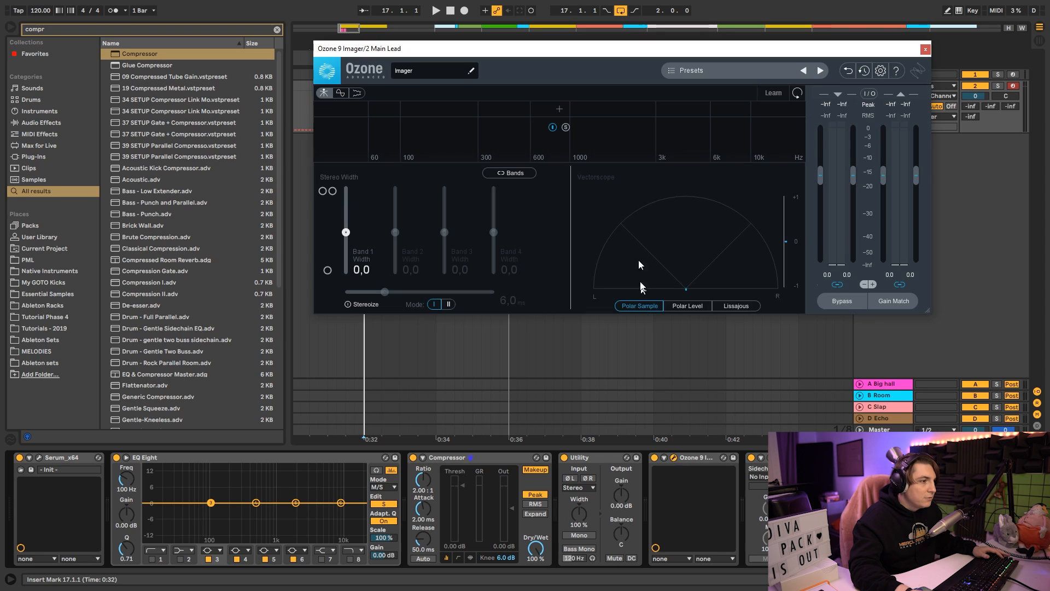
drag(576, 55, 513, 128)
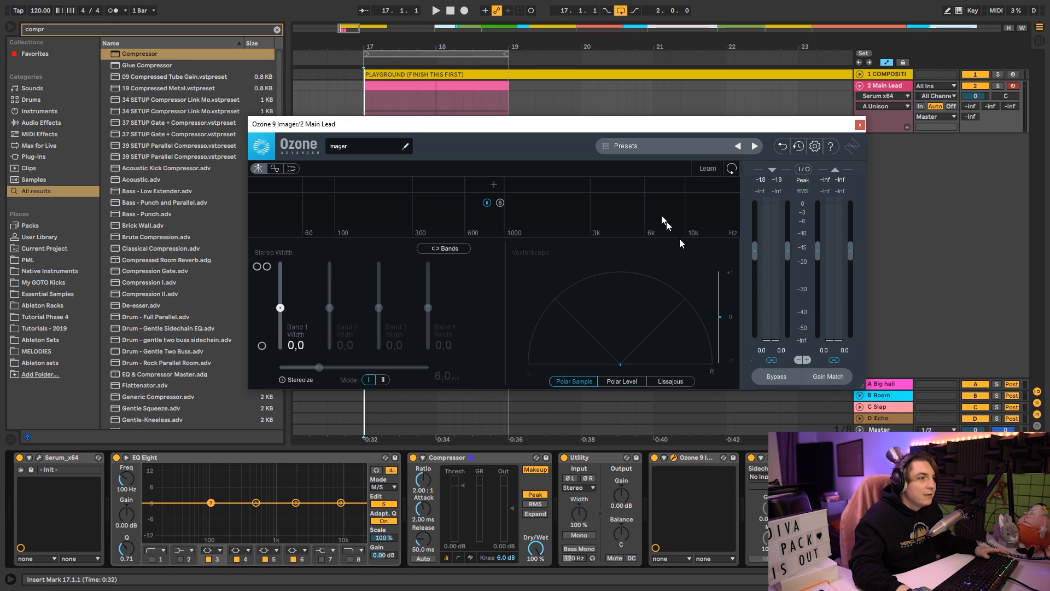
key(space)
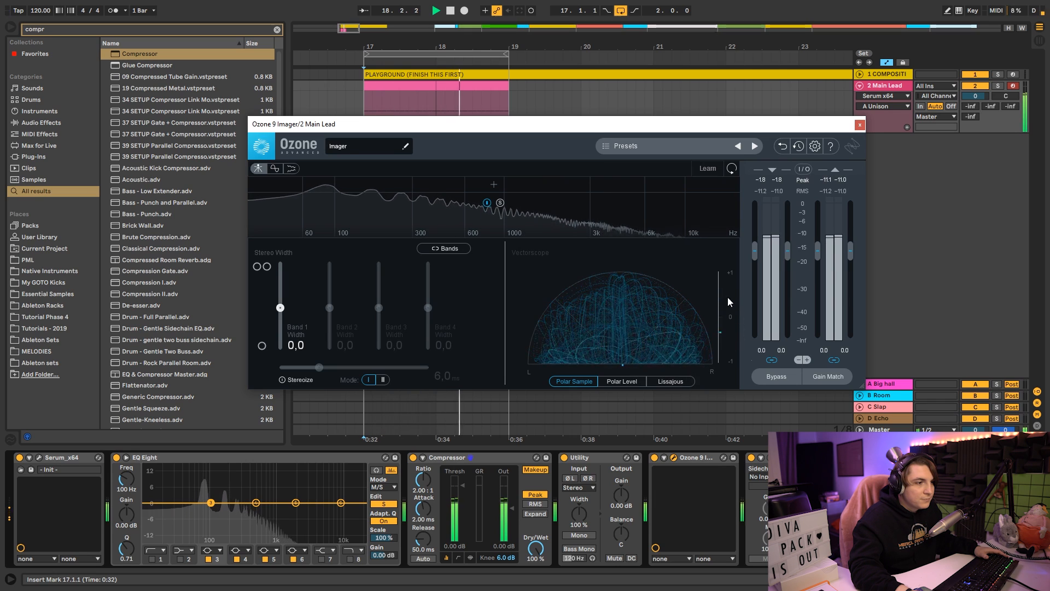
key(space)
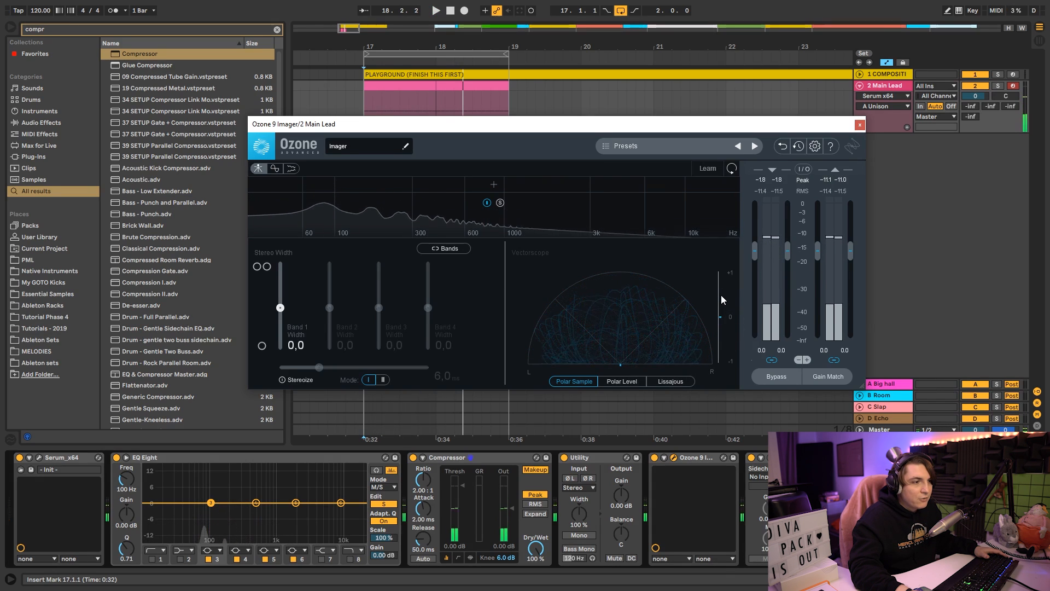
click(860, 125)
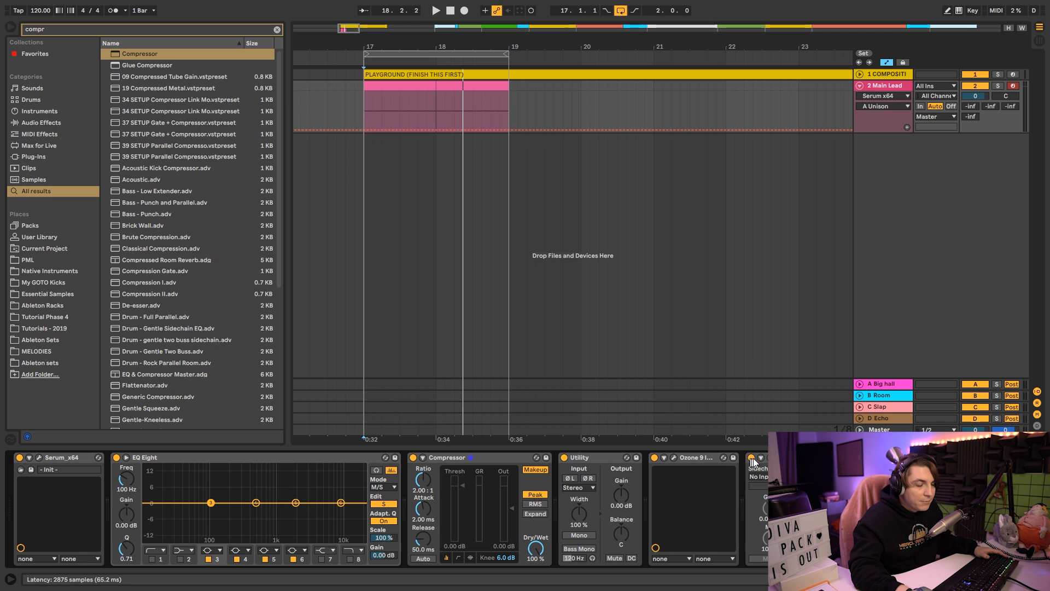
Step: Open FabFilter Pro-L 2 on the Main Lead and play the loop to examine its level display
click(771, 457)
drag(656, 25, 677, 64)
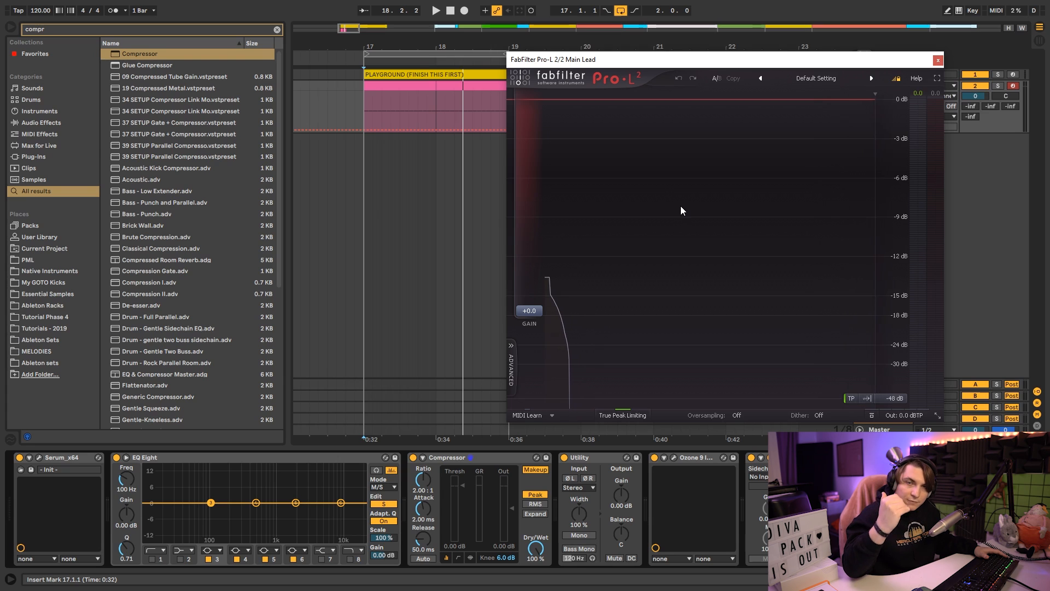
key(space)
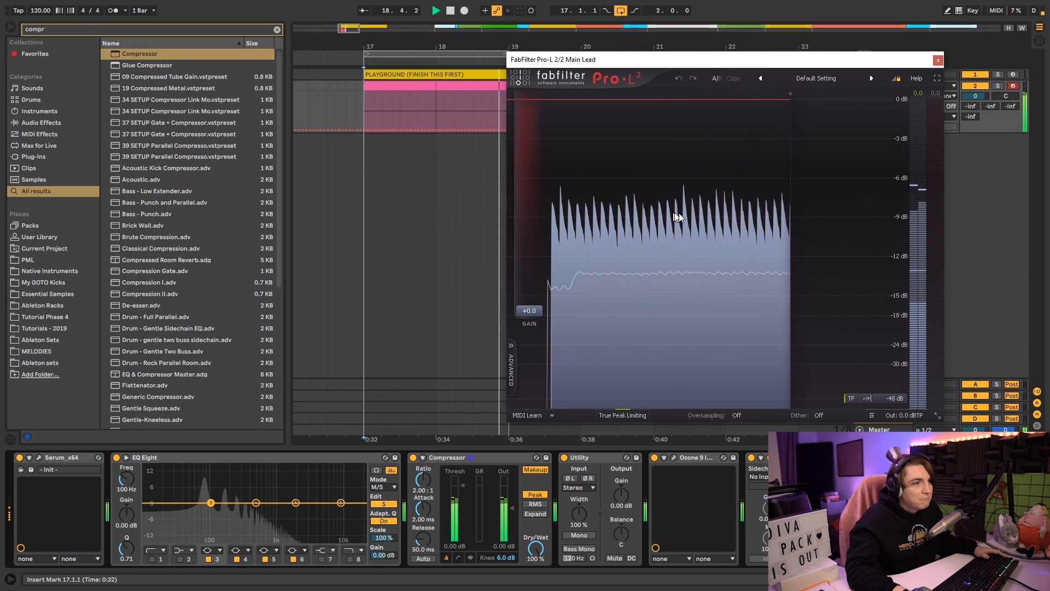
key(space)
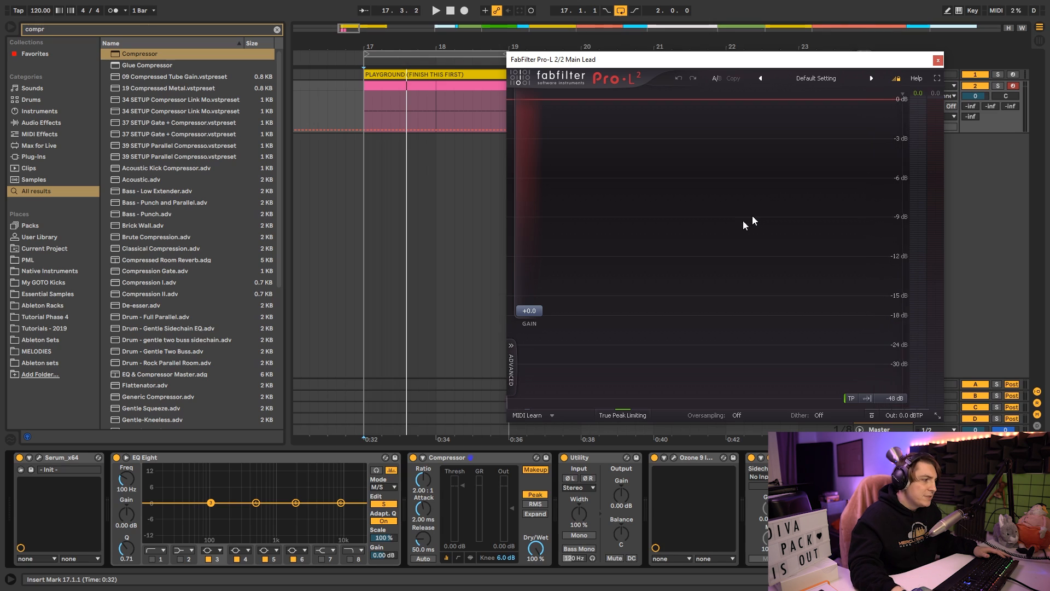
Step: Reopen Serum, replay the loop while watching Pro-L 2, and arrange the two plug-in windows side by side
click(38, 457)
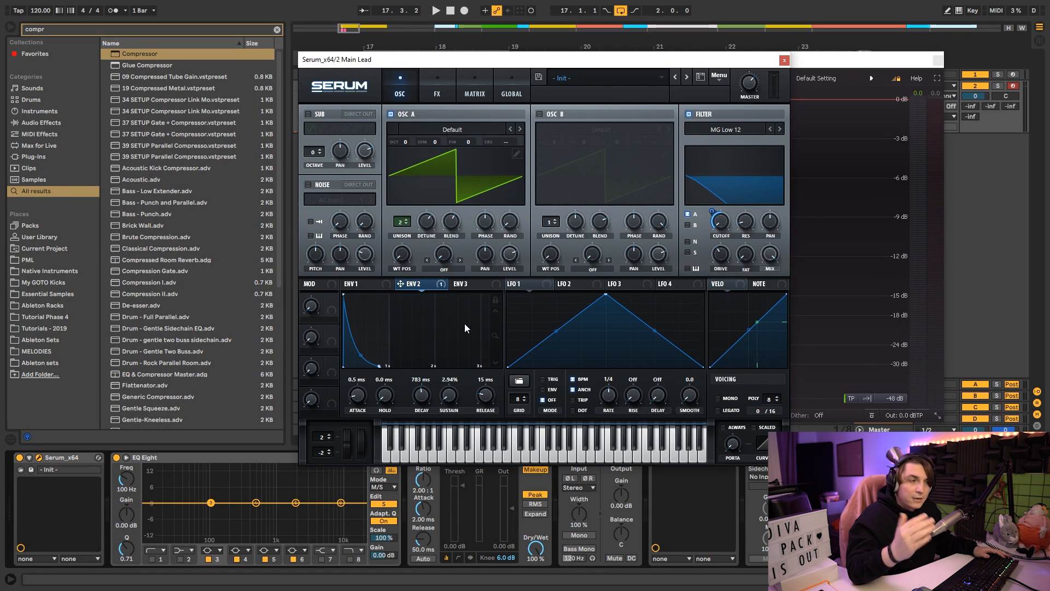
click(850, 64)
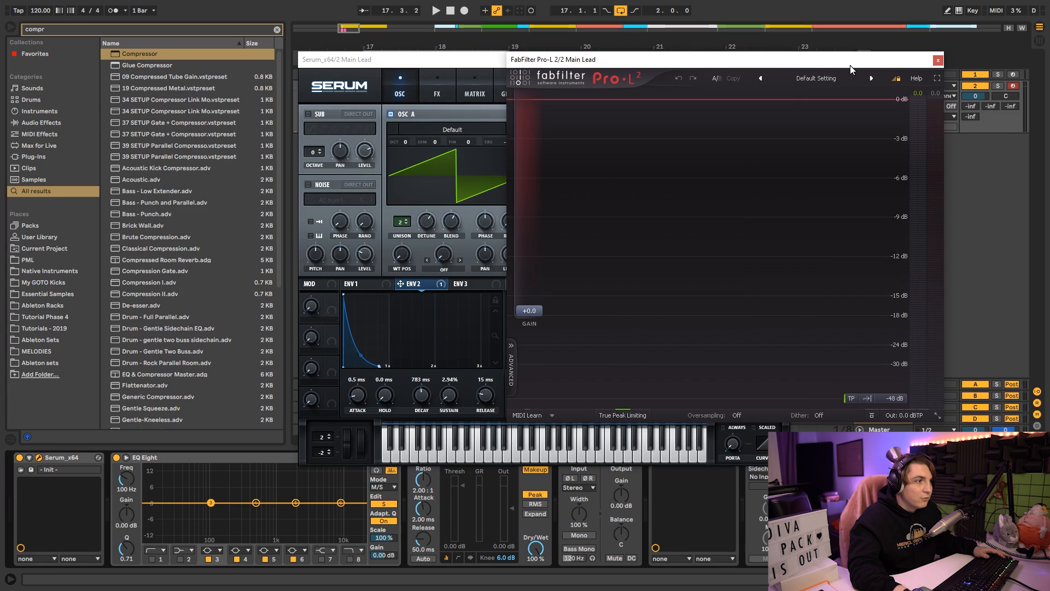
key(space)
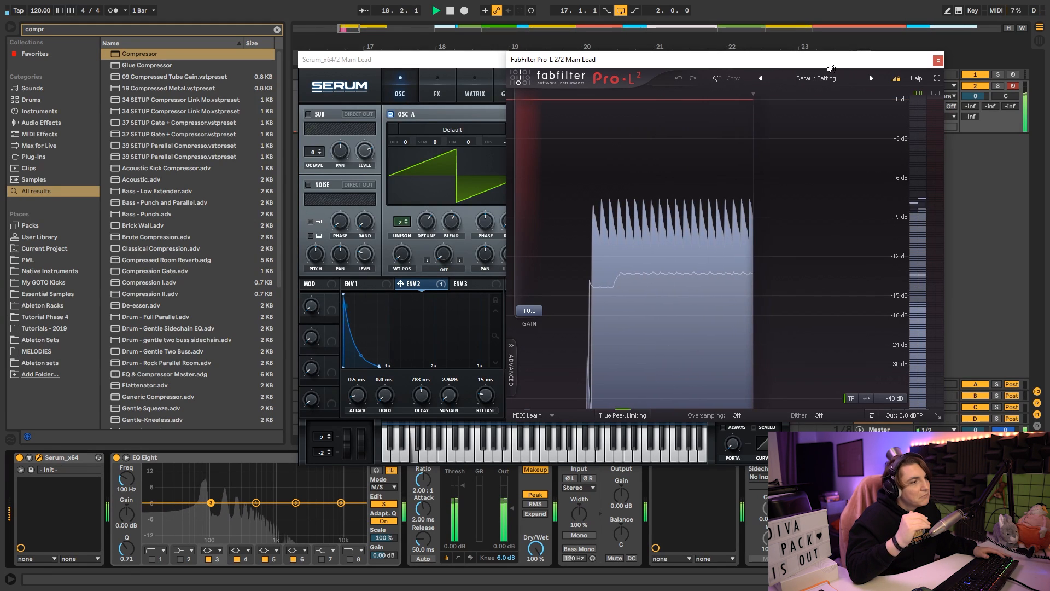
key(space)
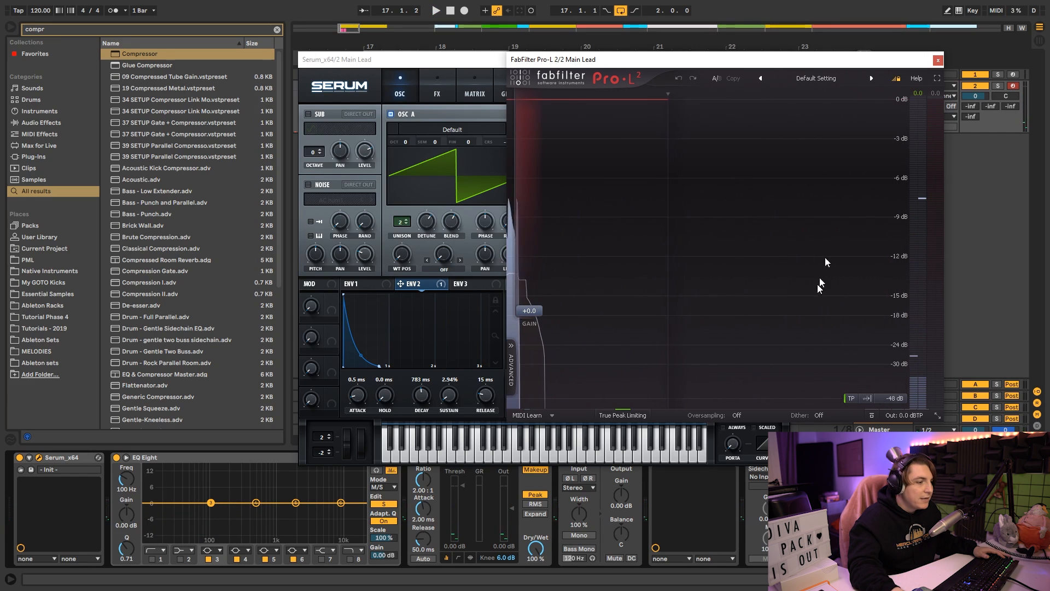
drag(615, 59, 647, 54)
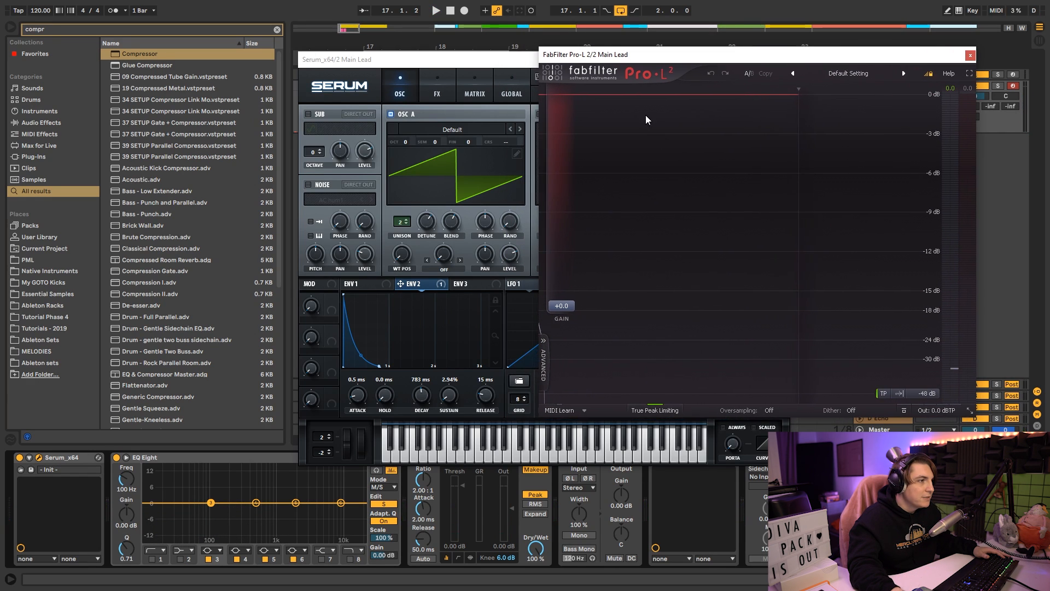
drag(515, 64, 185, 21)
drag(614, 61, 609, 46)
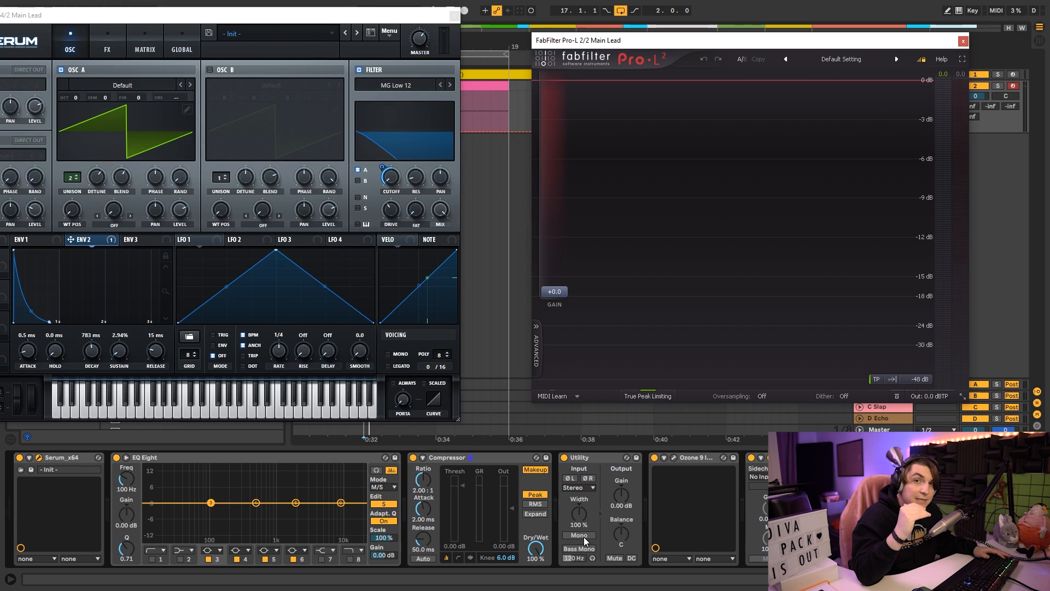
Step: Play the loop and toggle Utility's Mono on and off to compare levels in Pro-L 2, leaving Mono on
key(space)
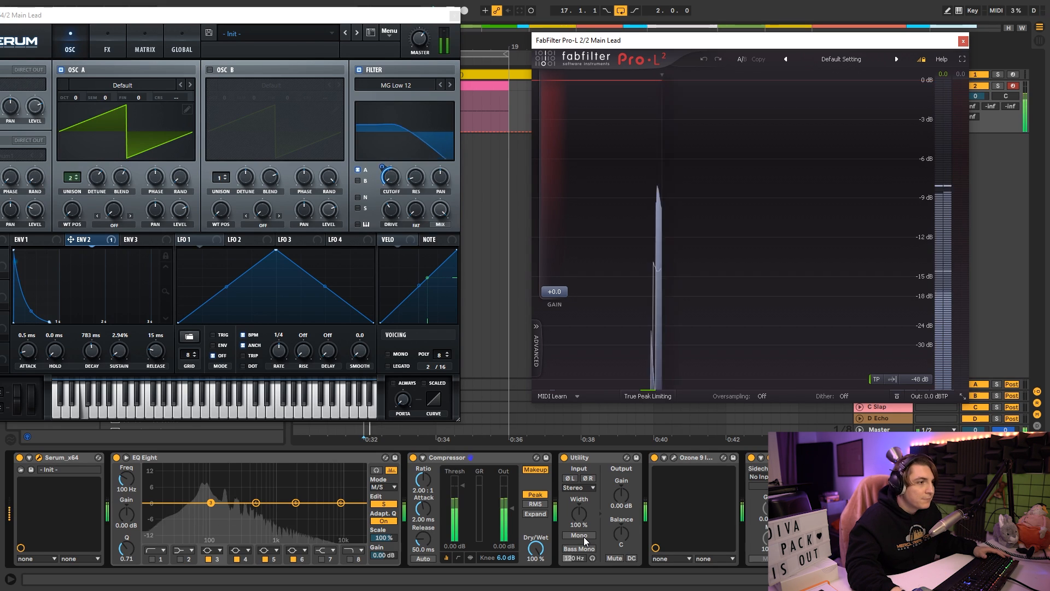
click(578, 535)
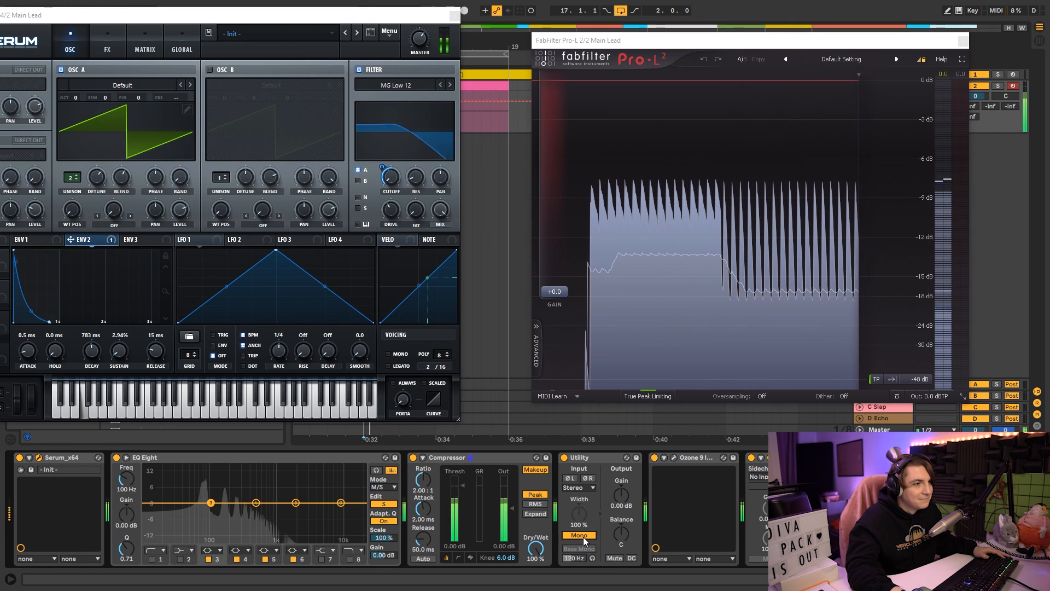
click(583, 537)
click(583, 537)
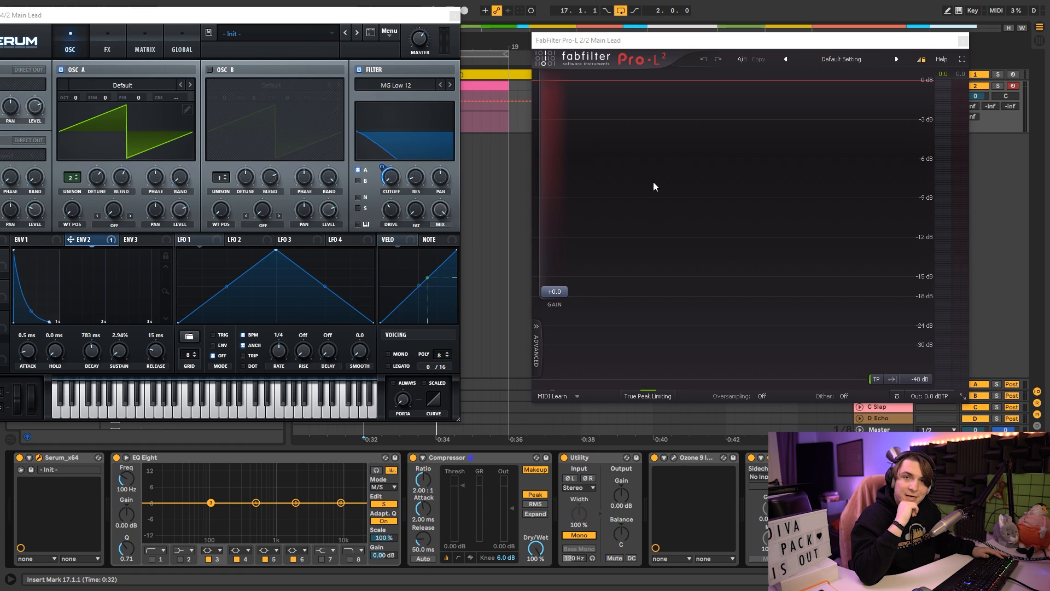
Step: Bring Serum fully into view and enable the Chorus module in its effects rack
drag(376, 15, 439, 21)
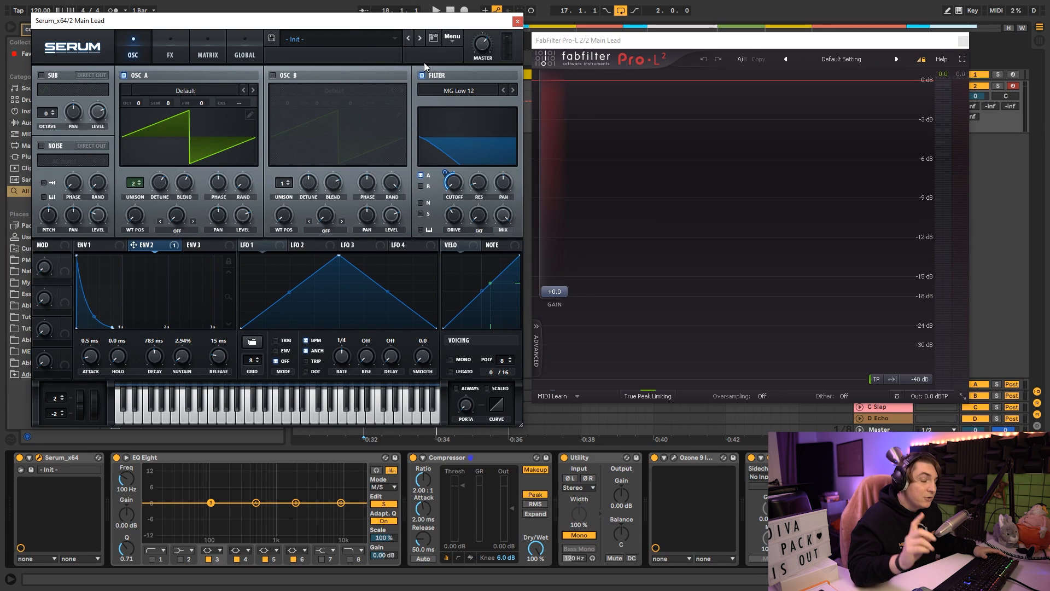
click(174, 40)
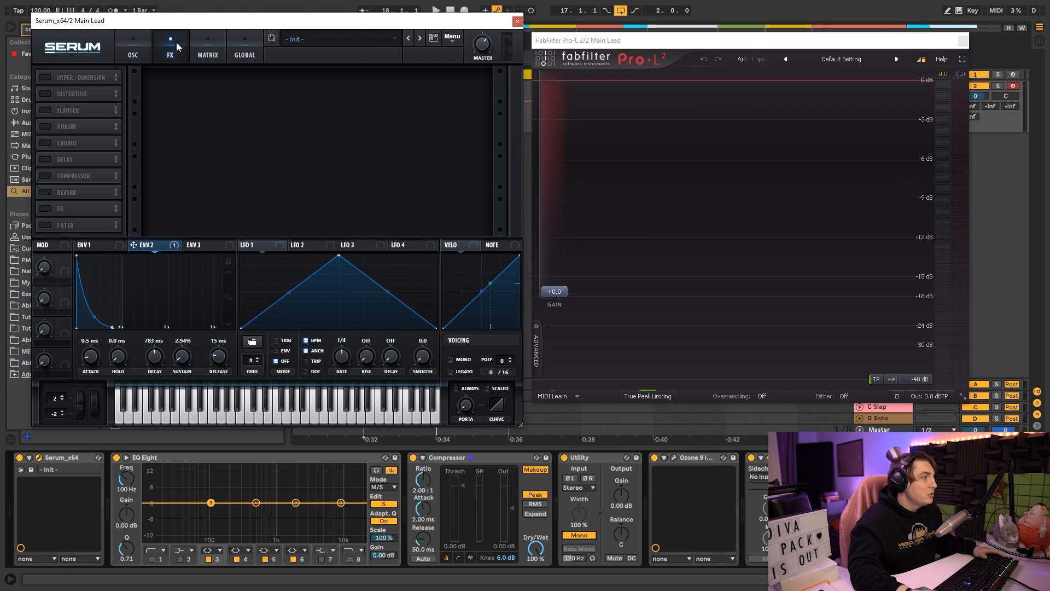
click(48, 143)
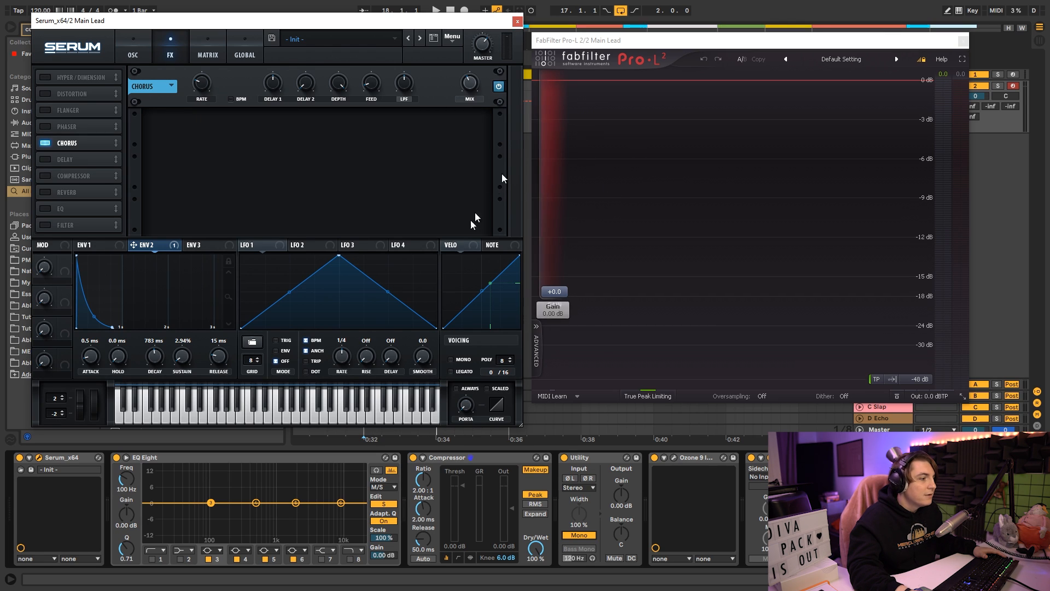
Step: Turn off Utility's Mono and play the loop with Serum's chorus first bypassed and then active to compare levels
click(579, 536)
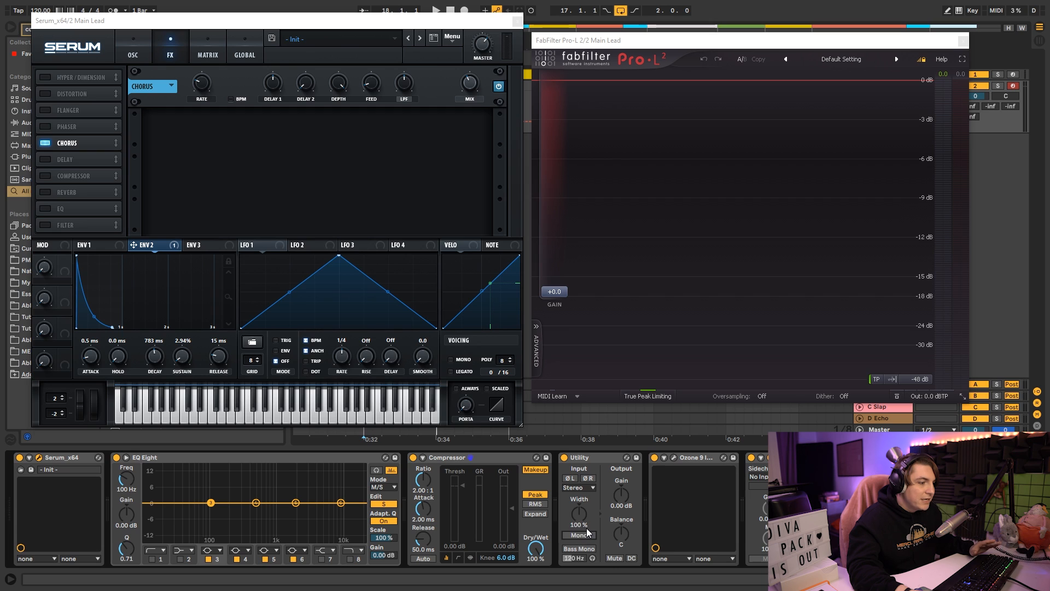
click(499, 86)
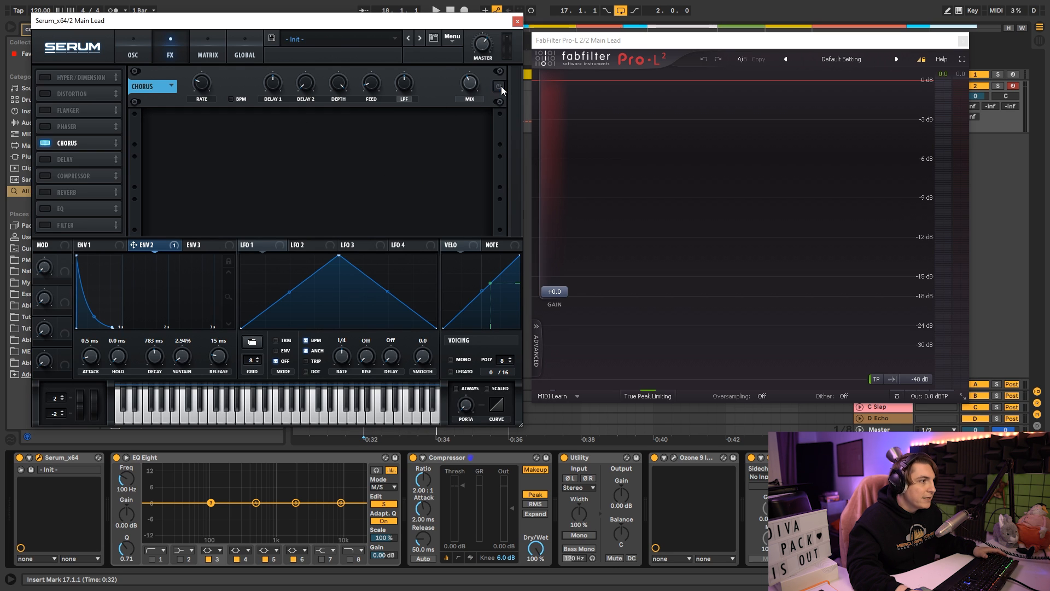
key(space)
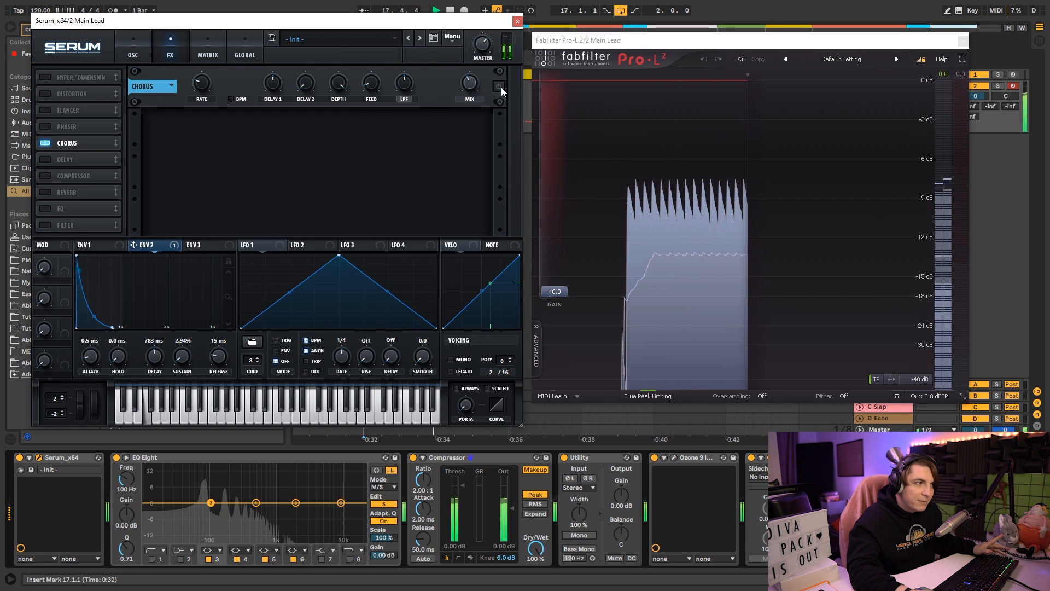
click(499, 87)
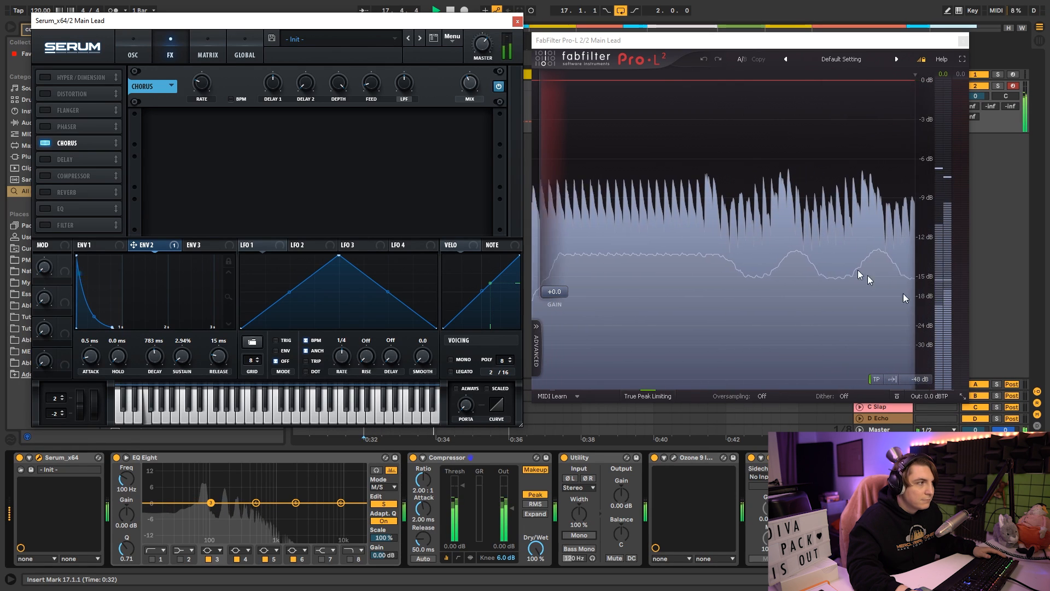
drag(205, 83, 221, 122)
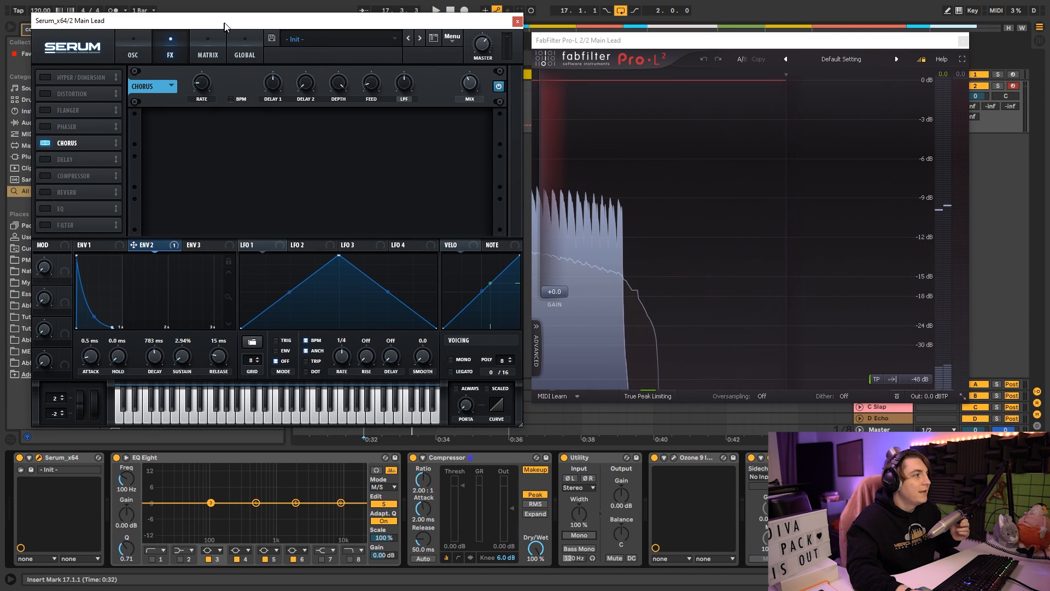
Step: Set Serum's Osc A unison to 1 voice and place the Serum window beside Pro-L 2
drag(226, 25, 321, 51)
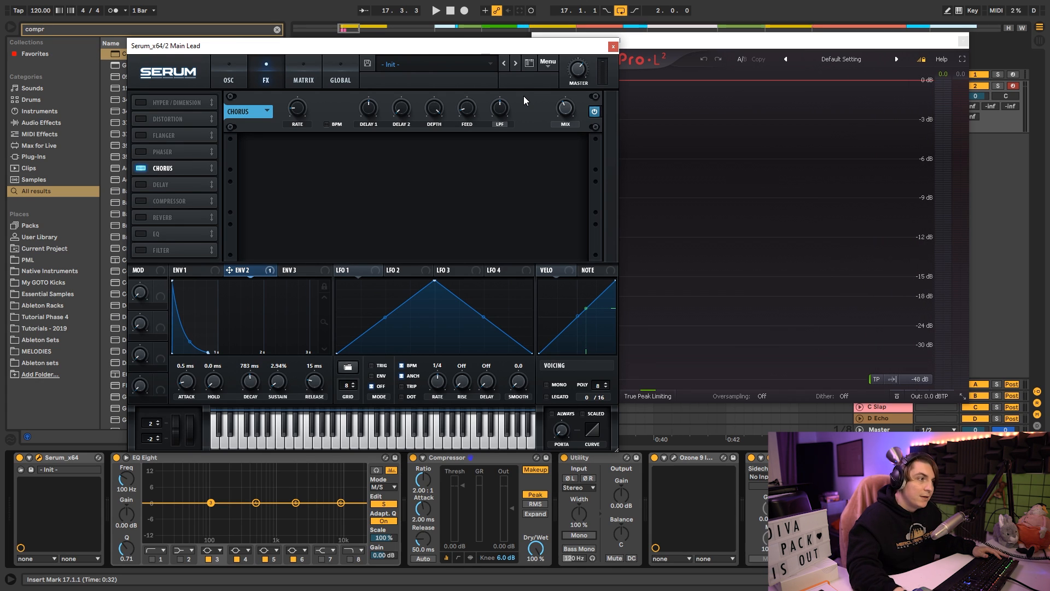
click(230, 77)
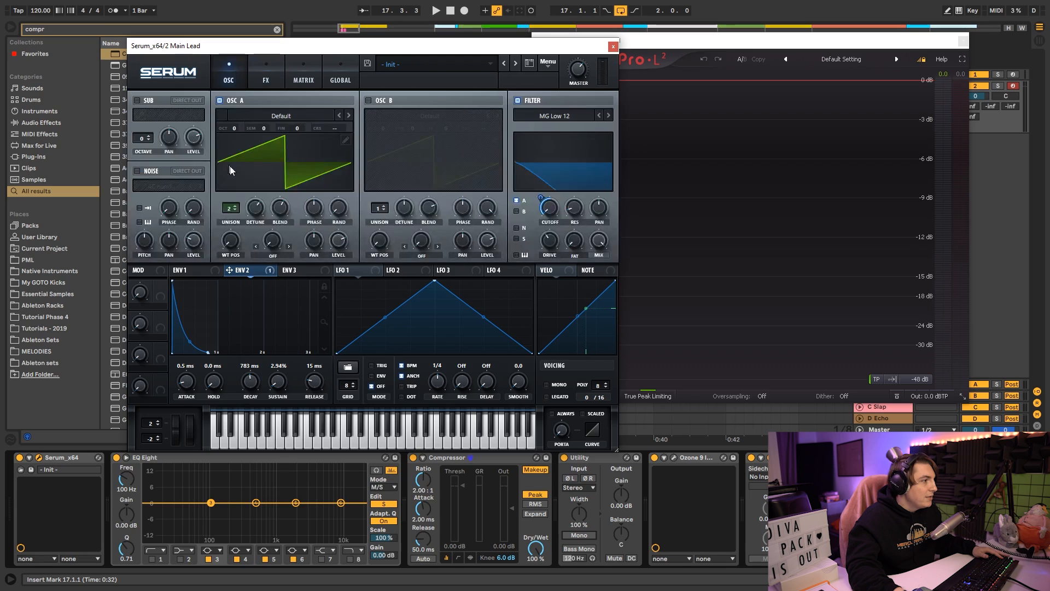
drag(229, 208, 228, 203)
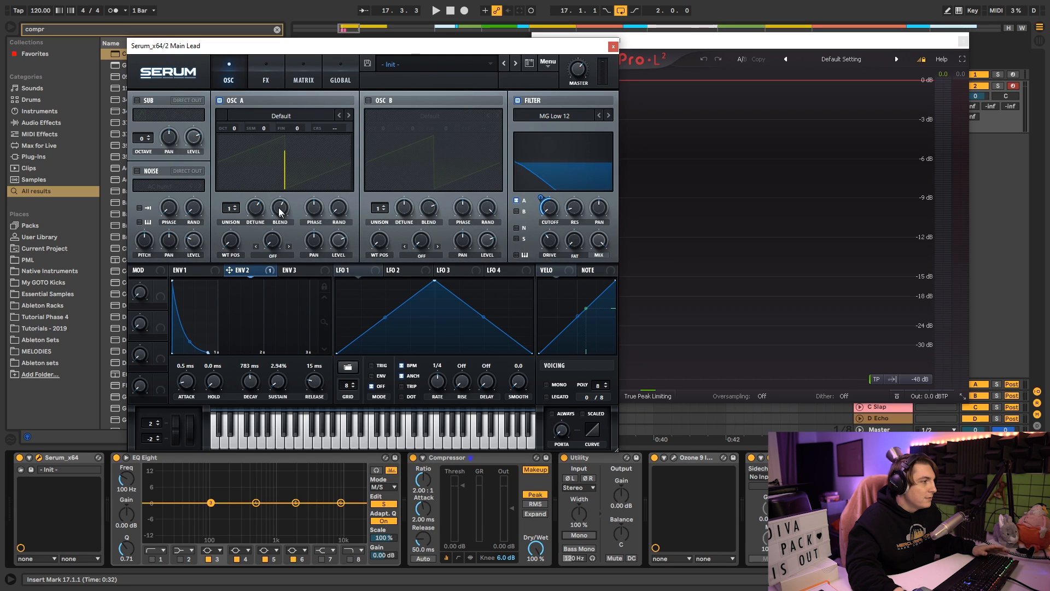
drag(544, 46, 437, 37)
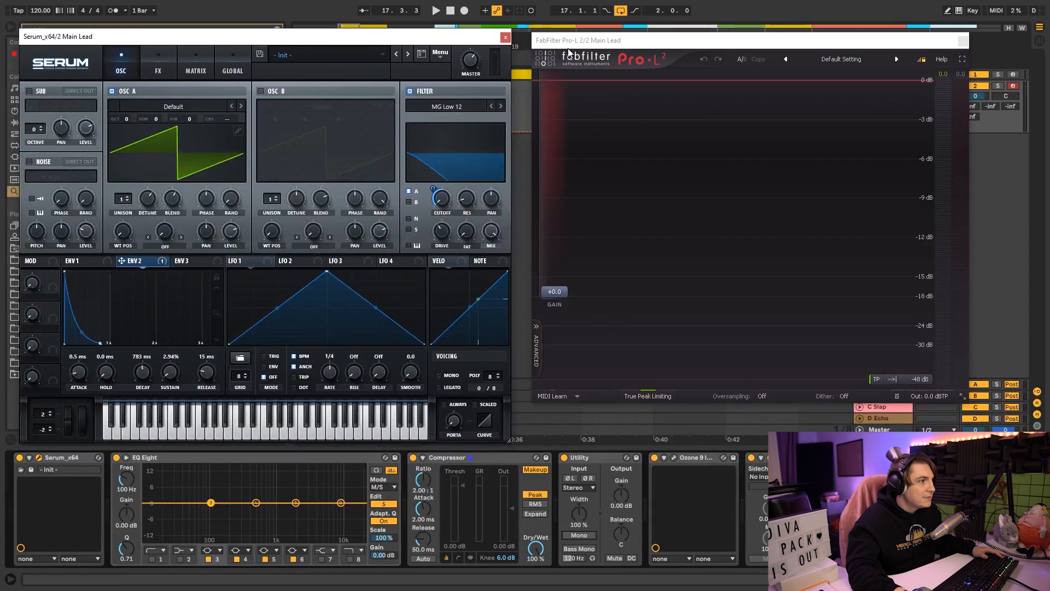
Step: Play the loop with Serum's Chorus module first bypassed and then active to compare the single-voice levels in Pro-L 2
click(158, 66)
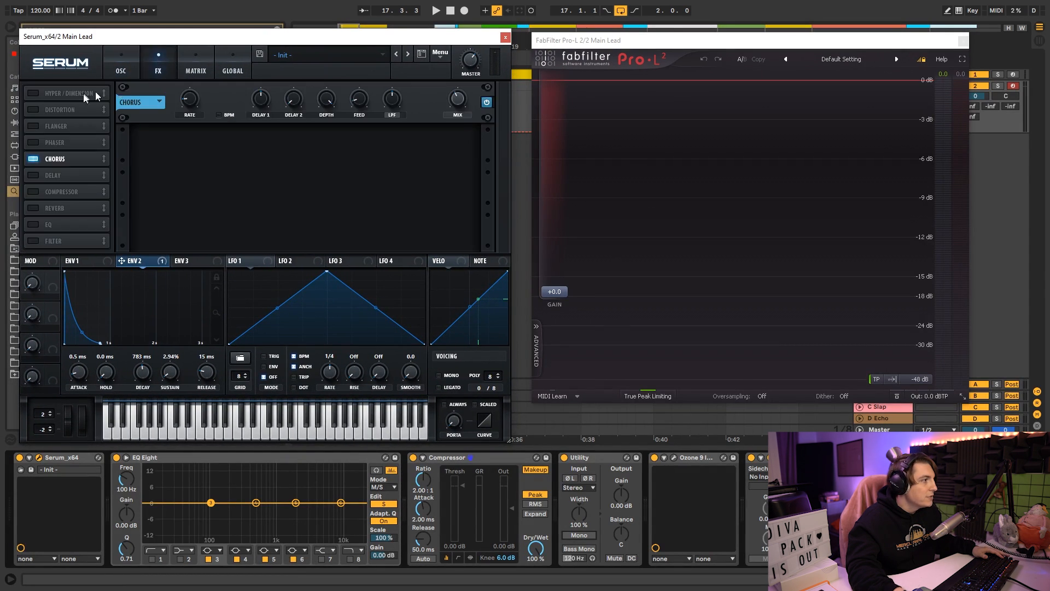
click(33, 158)
key(space)
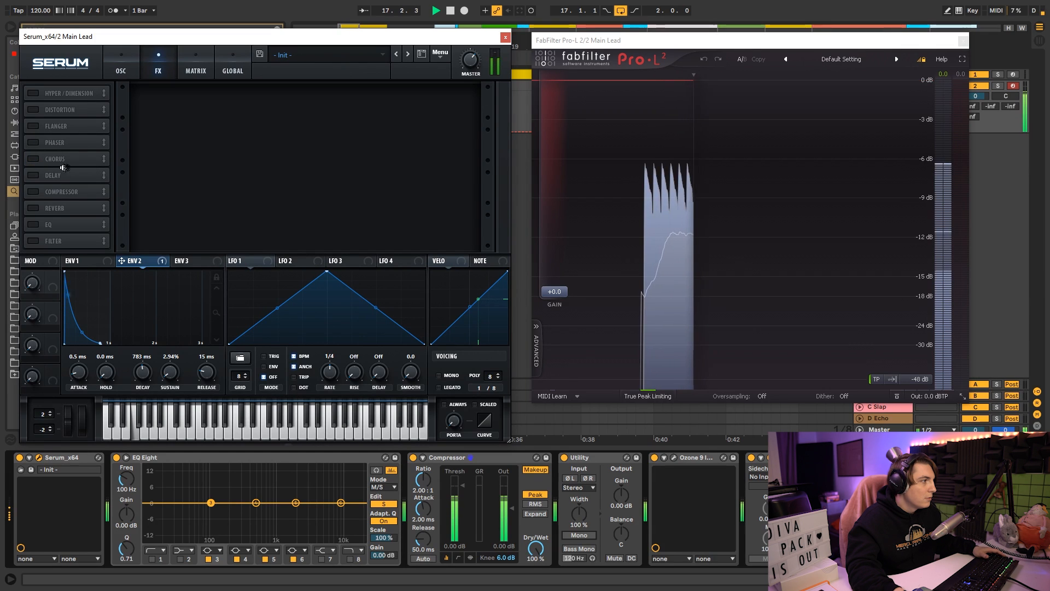
click(35, 159)
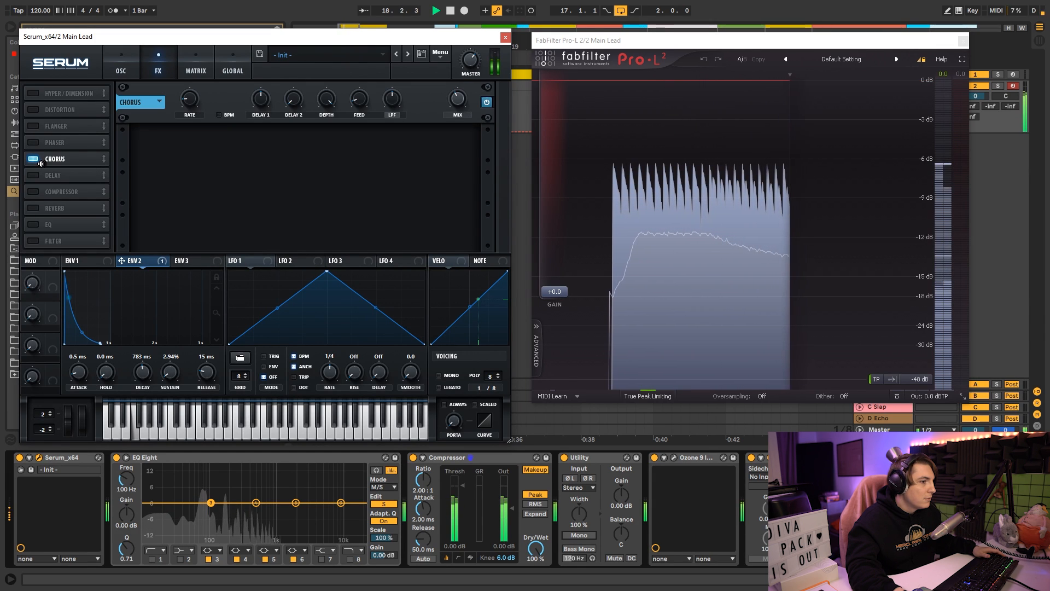
key(space)
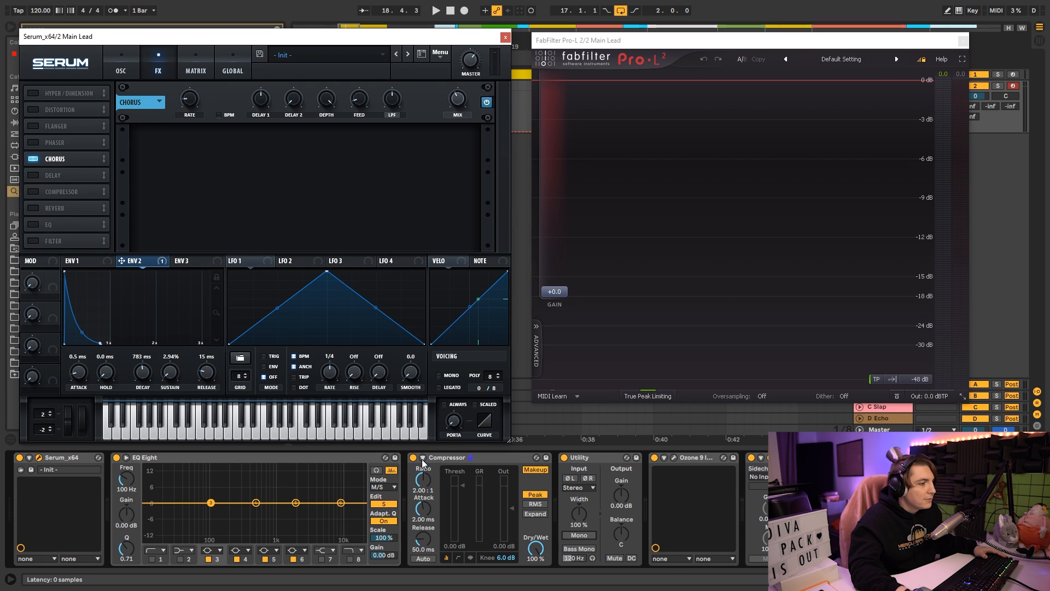
Step: Set the Compressor's ratio to 7.00:1, attack to 0.05 ms and release to 30.7 ms, and adjust Serum's chorus rate during playback
drag(425, 492, 424, 490)
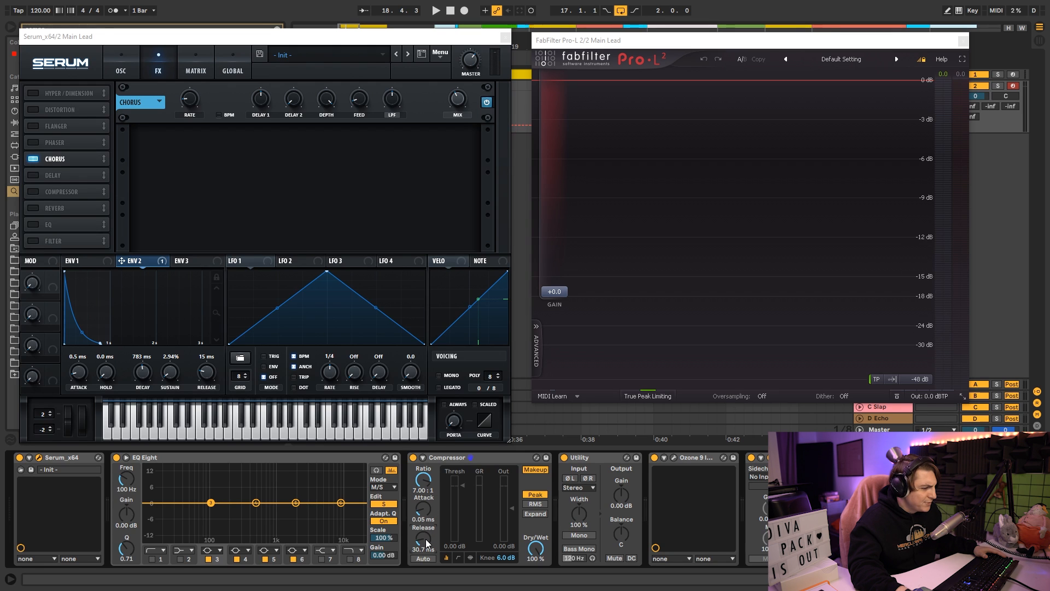
key(space)
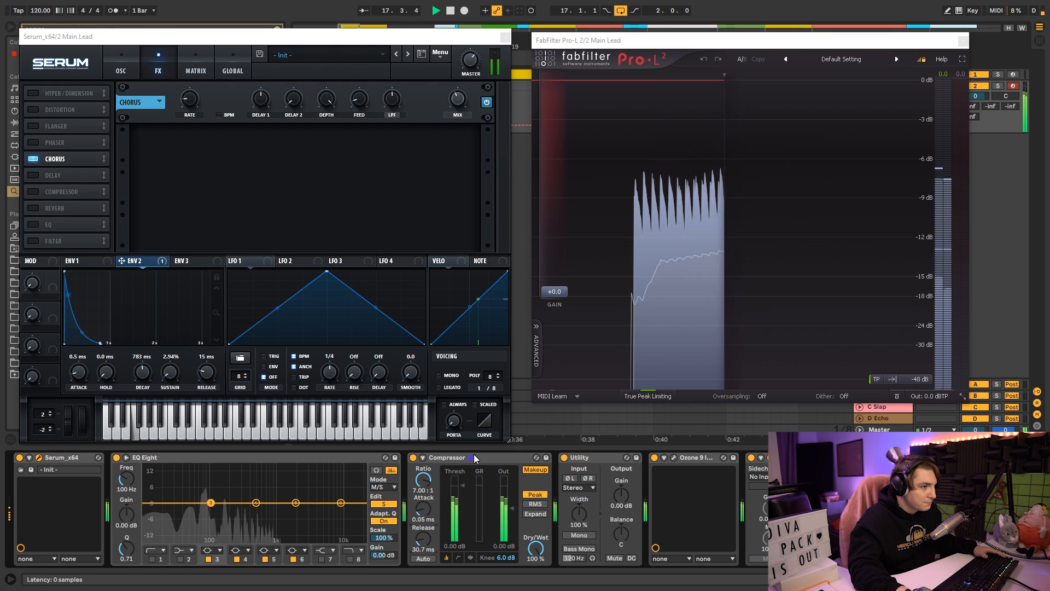
drag(192, 106, 193, 97)
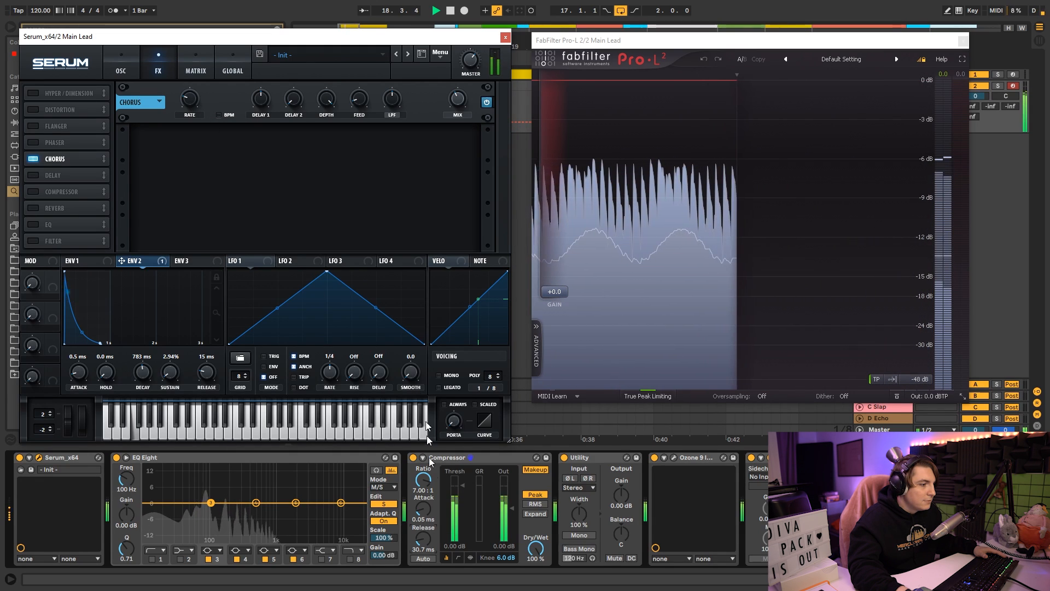
Step: Turn off the Compressor's Makeup and set its threshold to -29.0 dB and output gain to 16.2 dB while the loop plays
click(535, 470)
drag(462, 486, 462, 517)
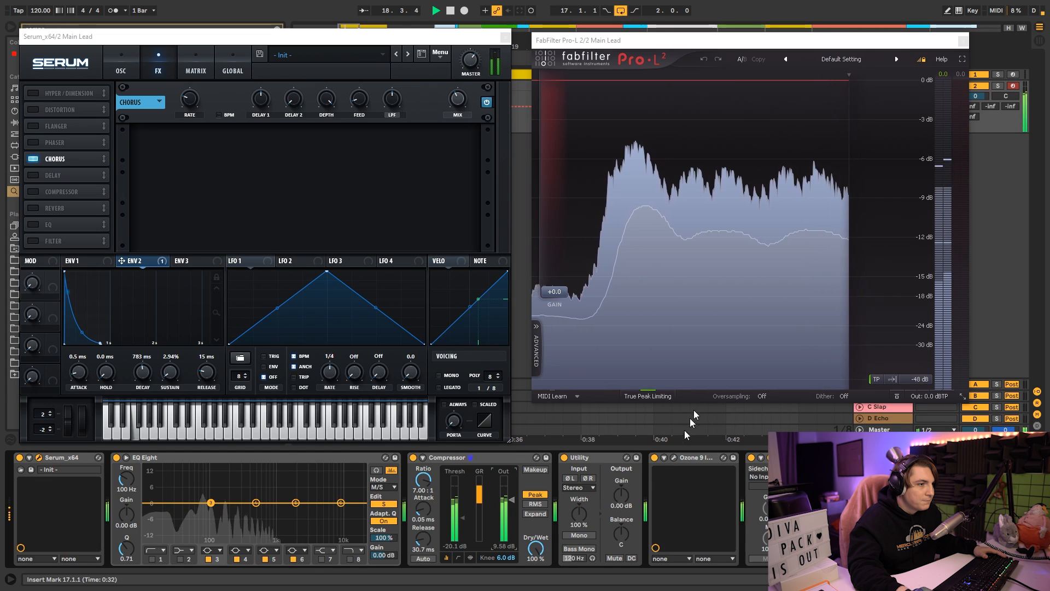
drag(464, 514, 464, 528)
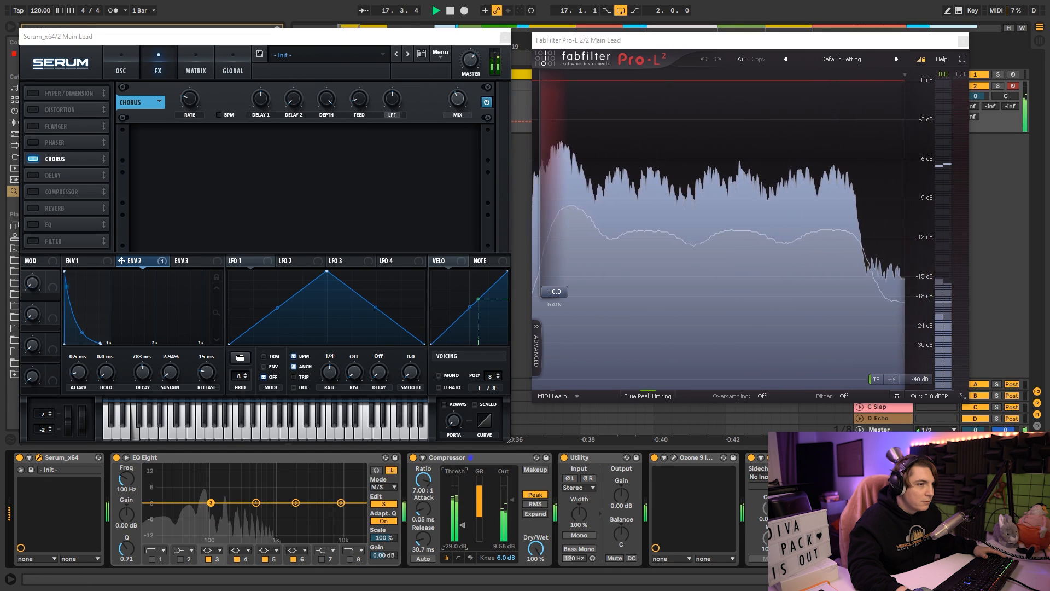
drag(512, 500, 512, 494)
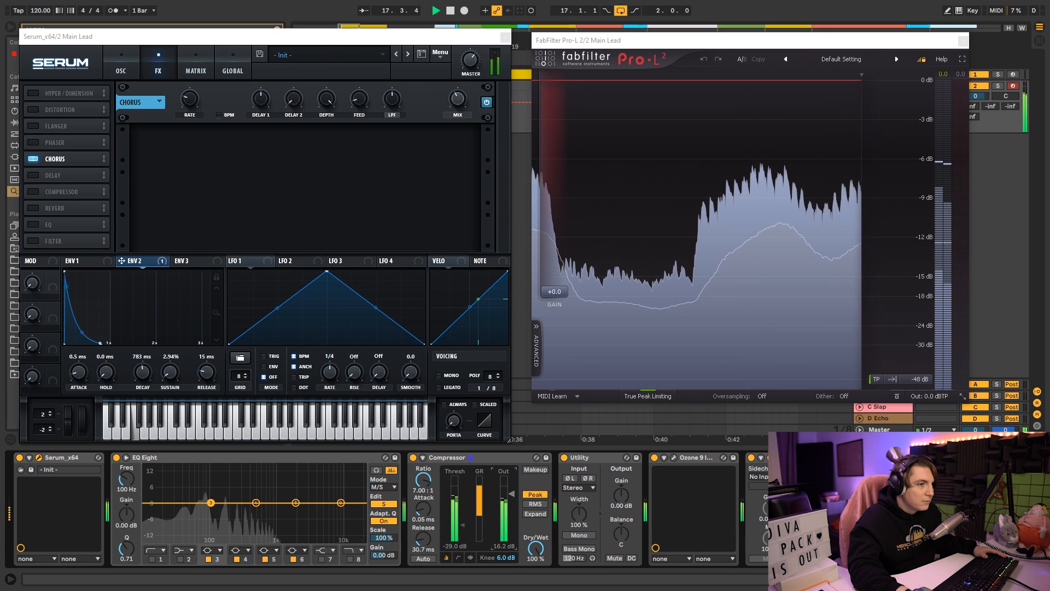
key(space)
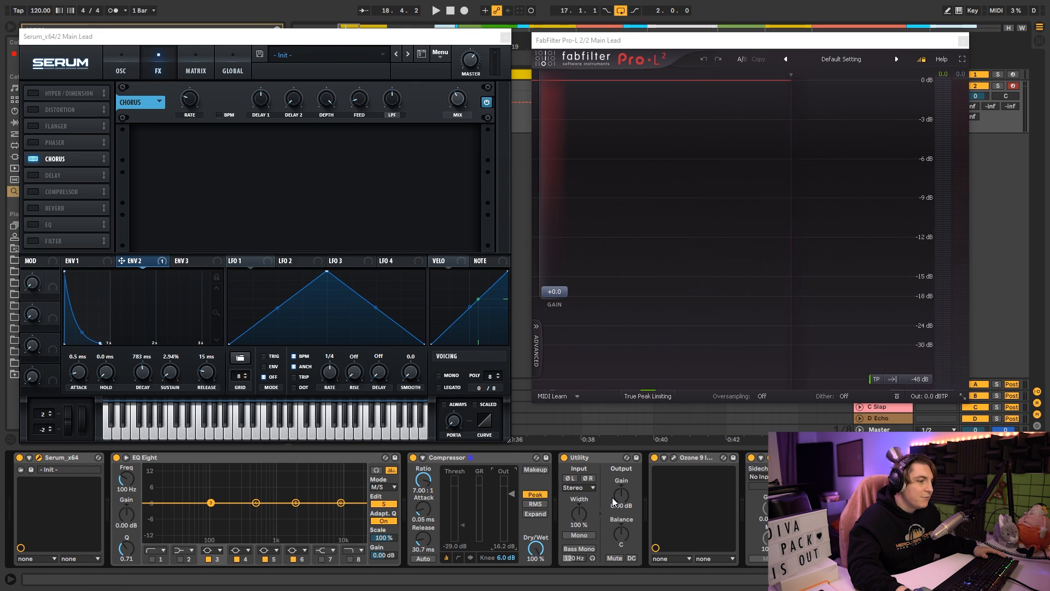
Step: Close Serum and insert a Limiter between the Compressor and Utility, with gain 13.9 dB and ceiling -7.50 dB
click(498, 44)
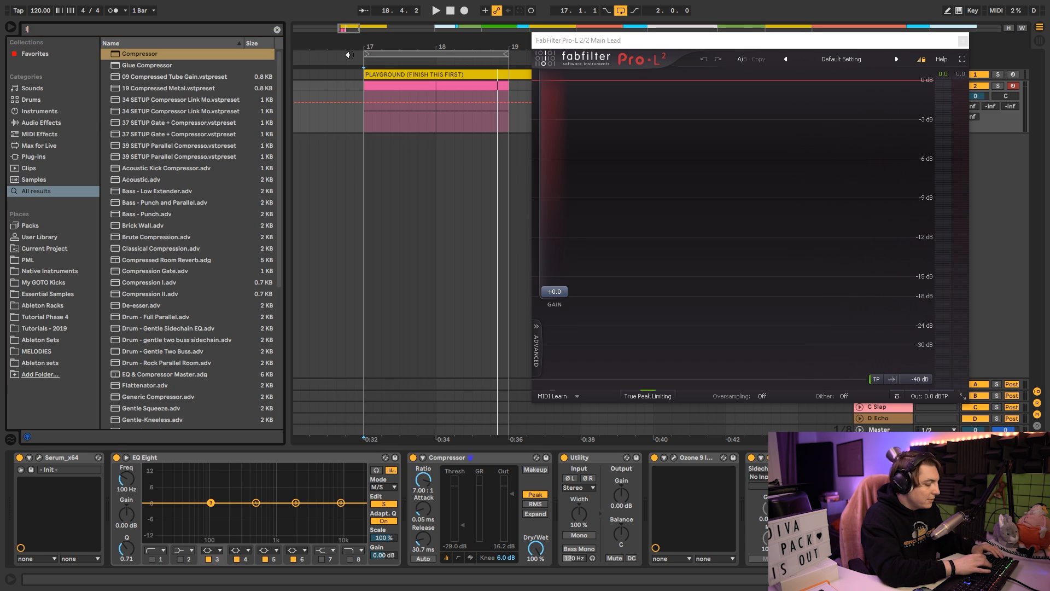
text(limit)
drag(131, 53, 563, 477)
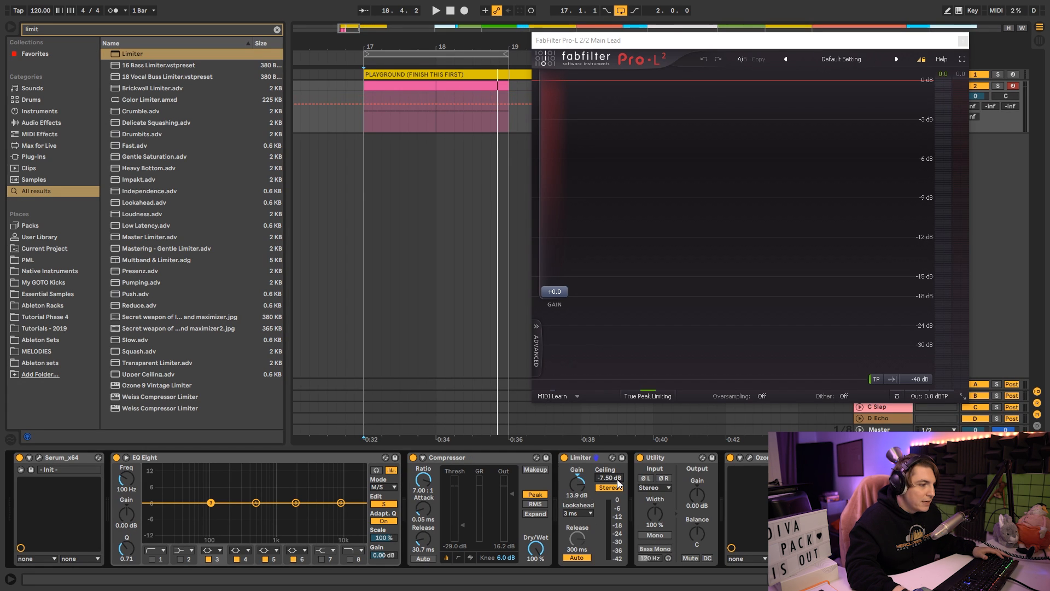
Step: Play the loop through the Limiter and turn on Utility's Mono to compare stereo and mono levels in Pro-L 2
key(space)
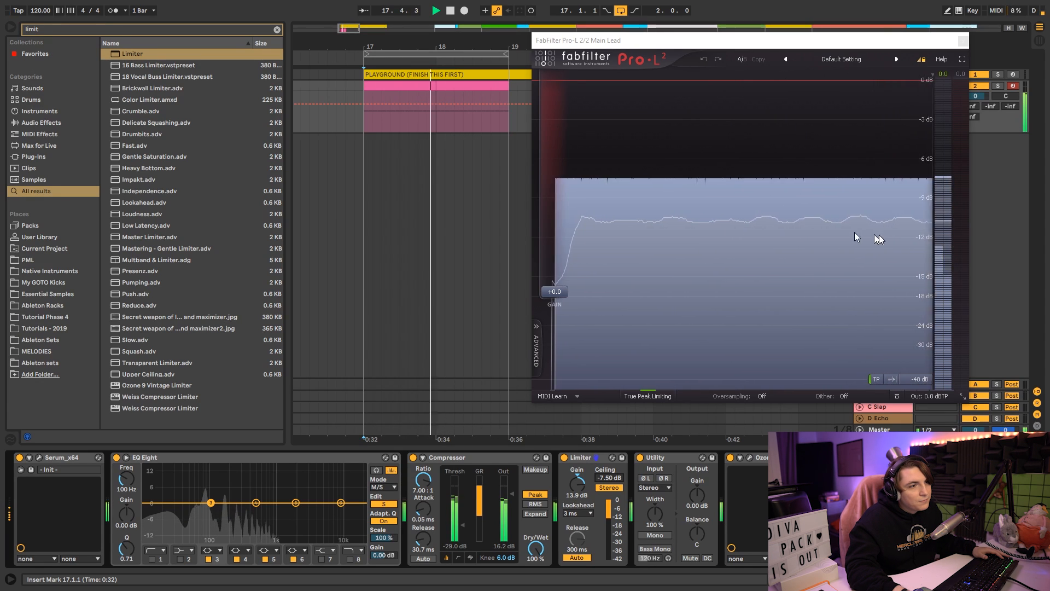
key(space)
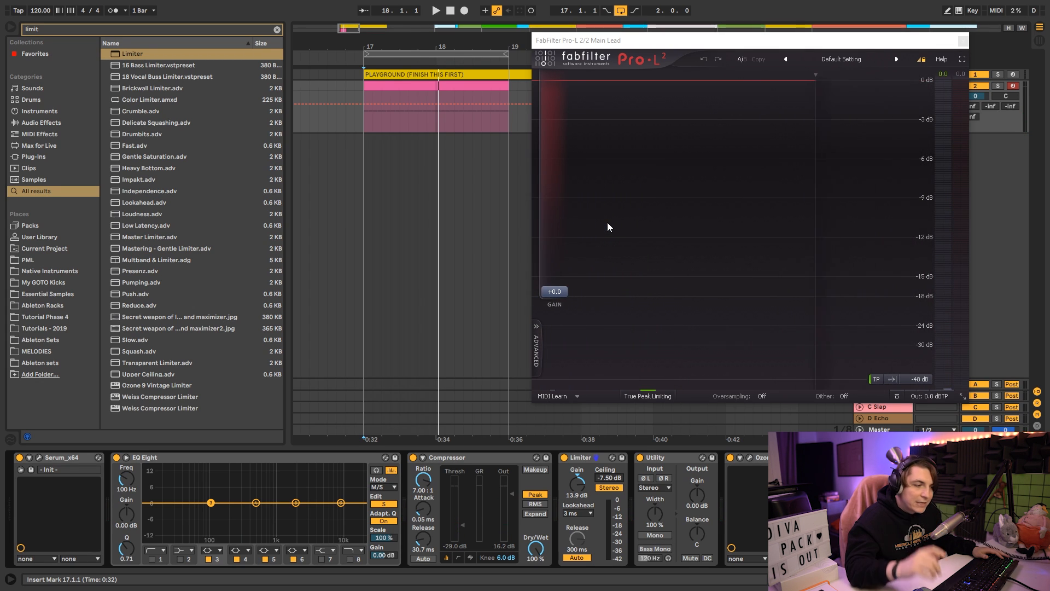
key(space)
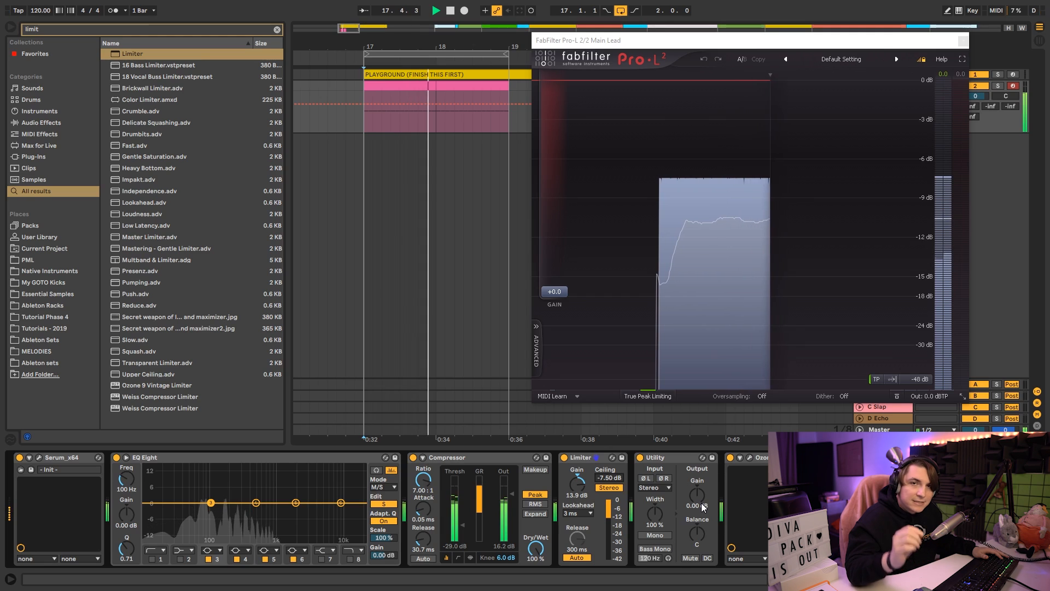
click(654, 535)
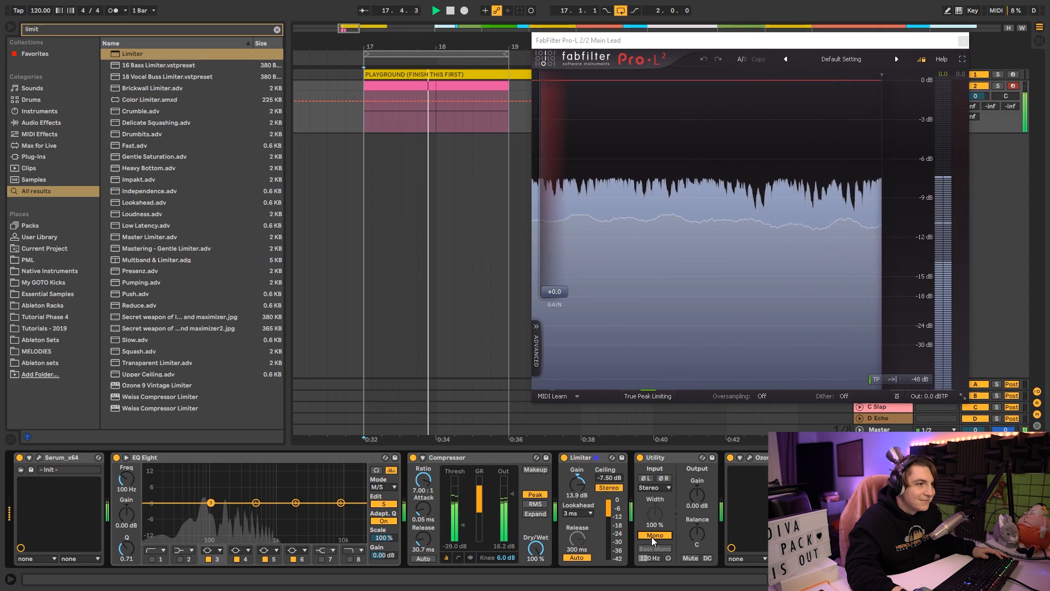
key(space)
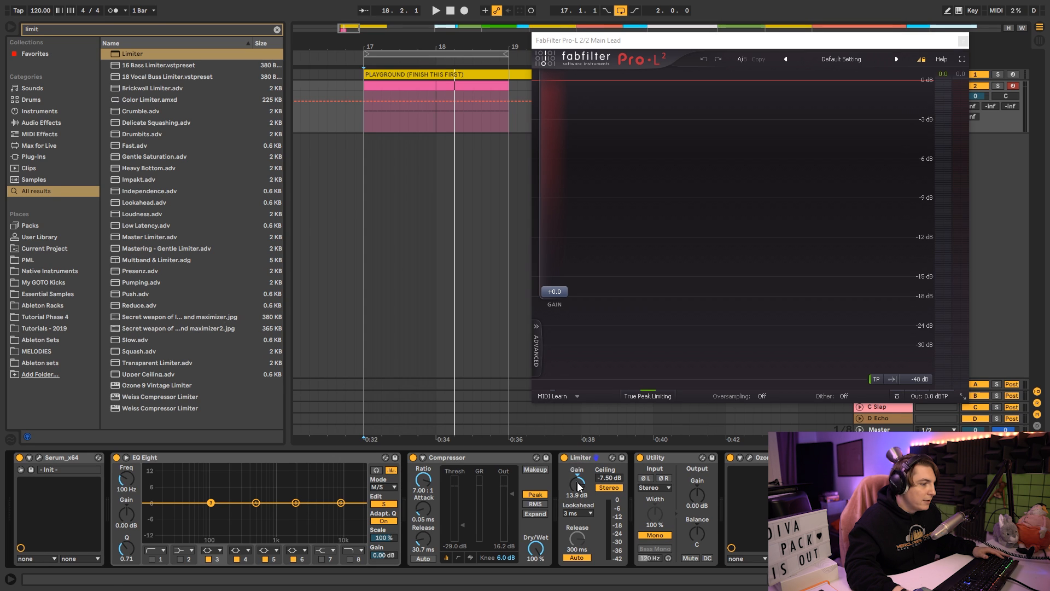
Step: Reopen Serum, switch off its Chorus module and set Osc A's unison to 2 voices, closing the synth once the loop plays
click(563, 458)
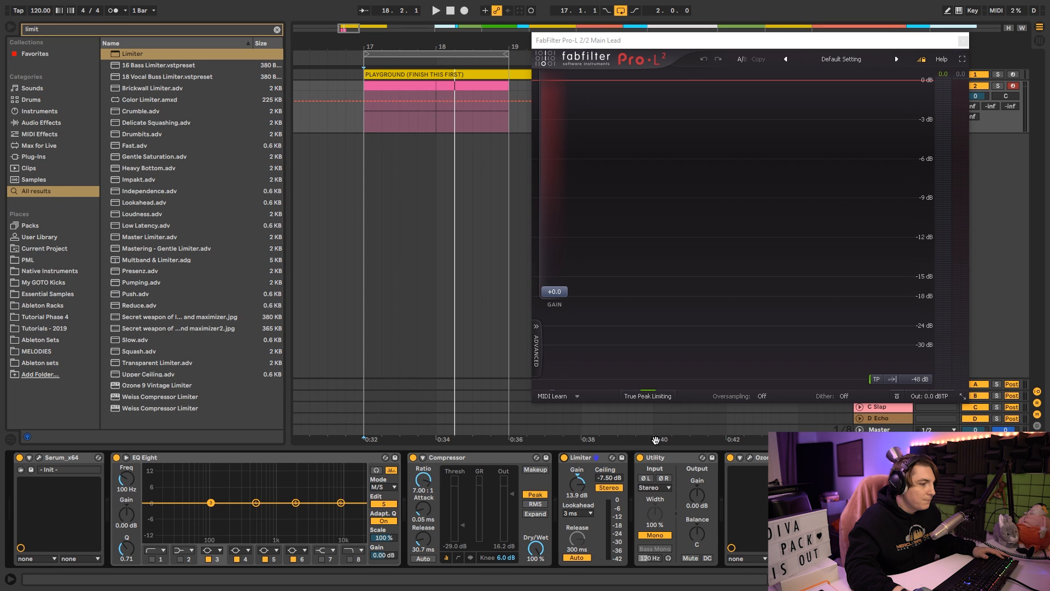
click(44, 459)
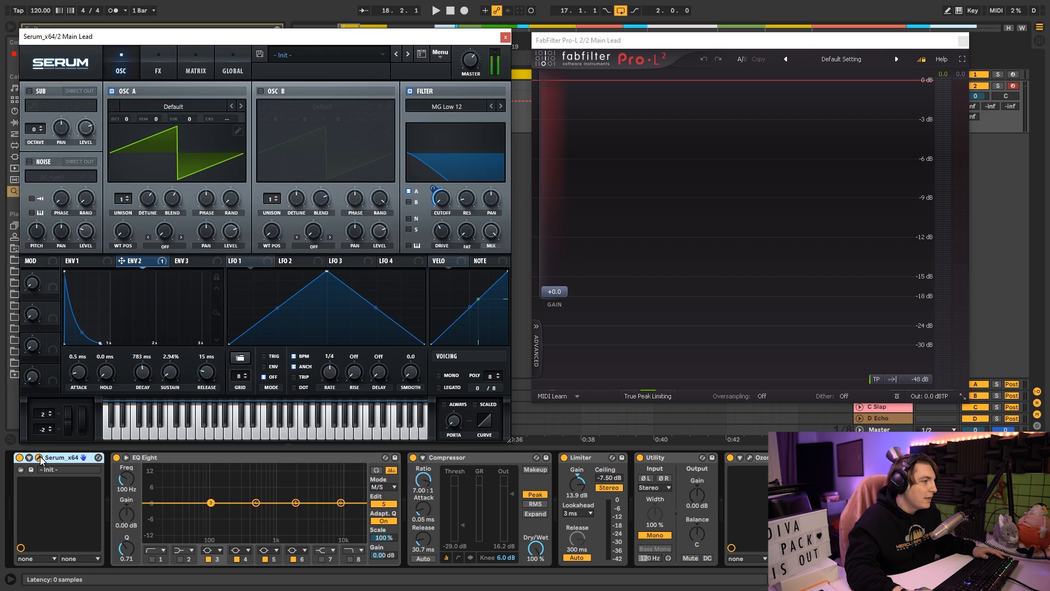
click(167, 57)
click(35, 160)
click(129, 52)
click(123, 199)
drag(221, 36, 329, 55)
key(space)
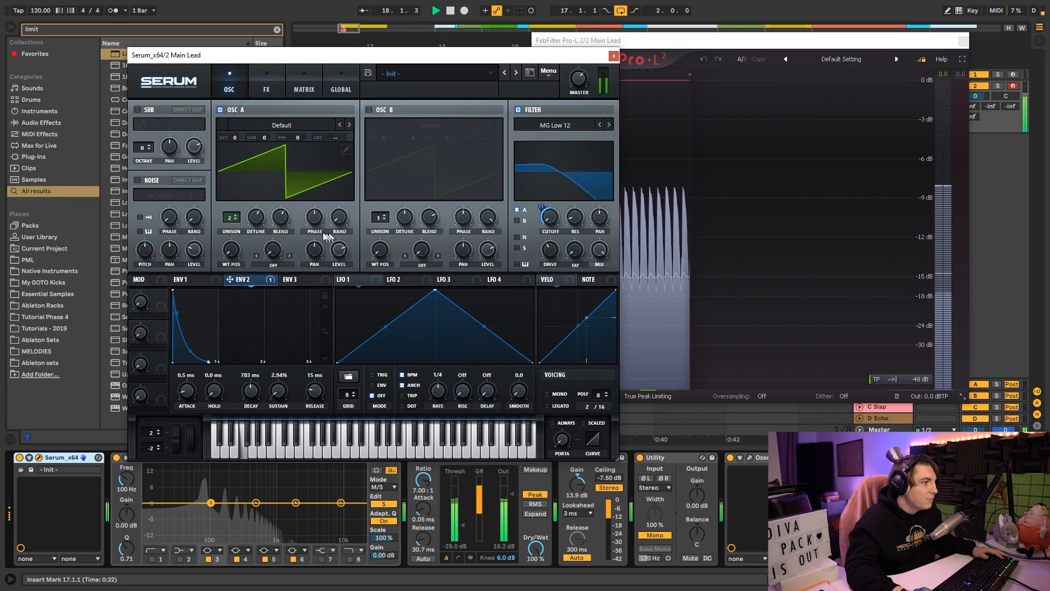
click(614, 56)
Step: Bypass the Compressor and the Limiter and turn off Utility's Mono while the loop plays
click(412, 457)
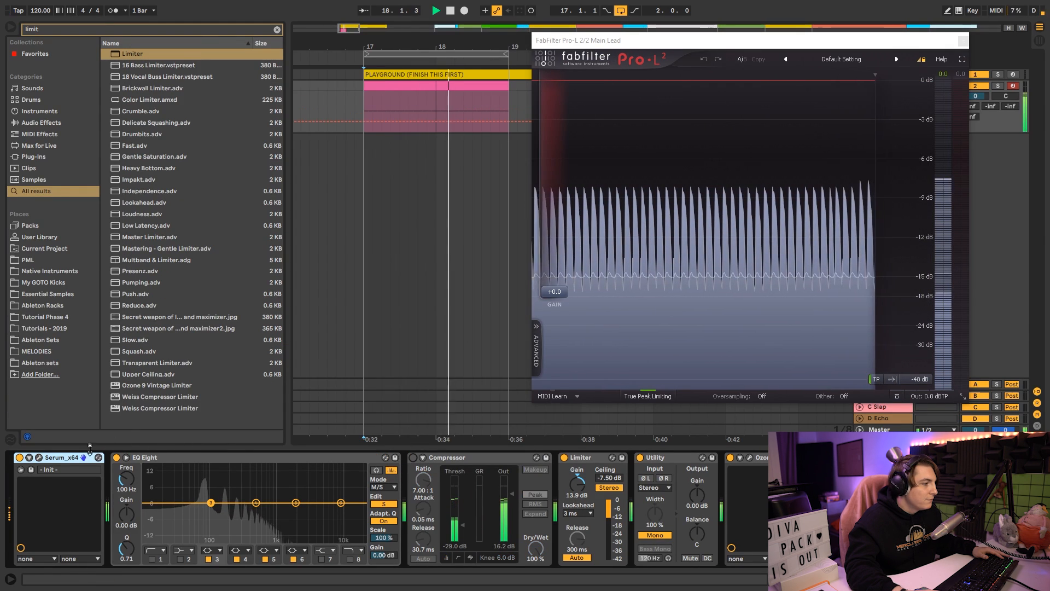
click(564, 457)
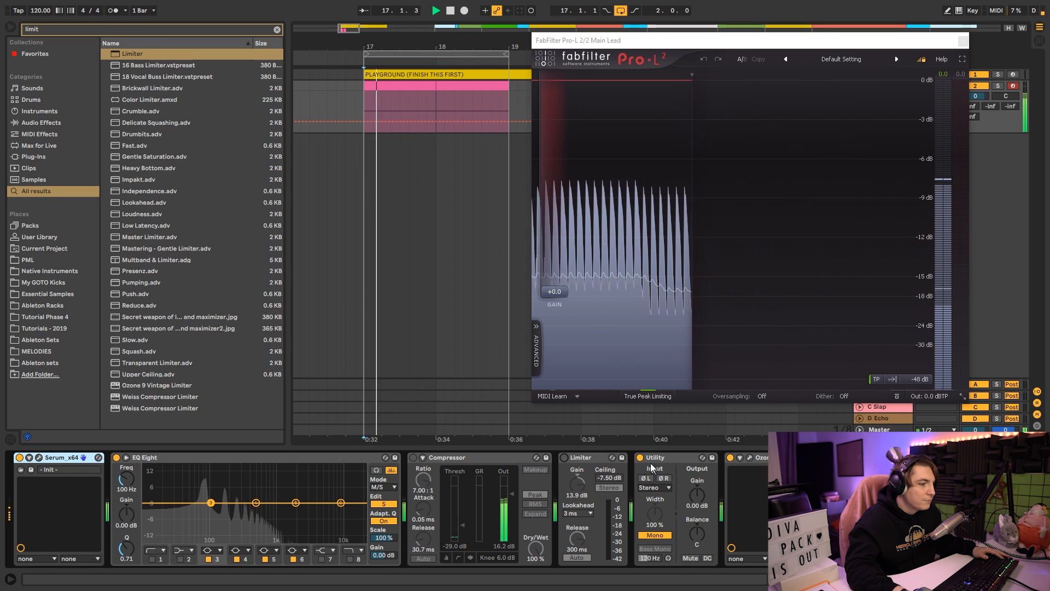
click(654, 534)
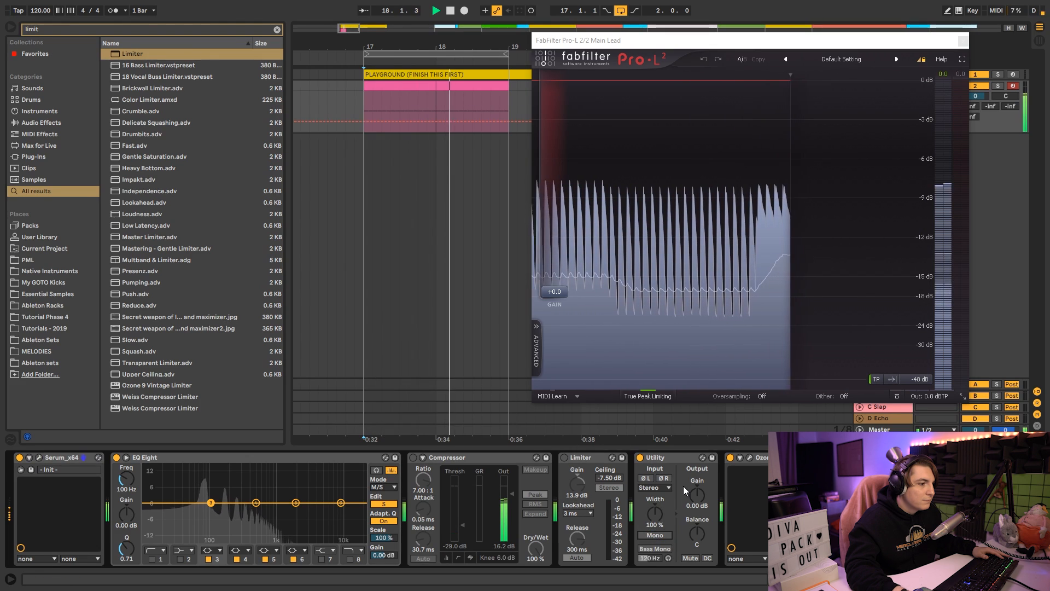
Step: Open the Ozone 9 Imager, stop playback and bring the Imager window fully into view
click(751, 458)
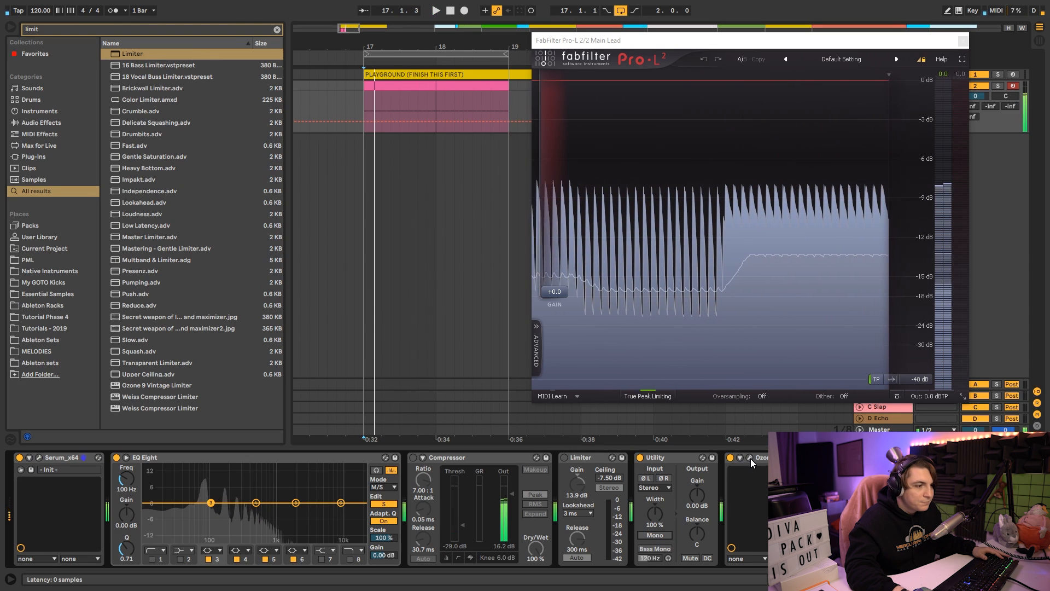
key(space)
drag(769, 133, 692, 110)
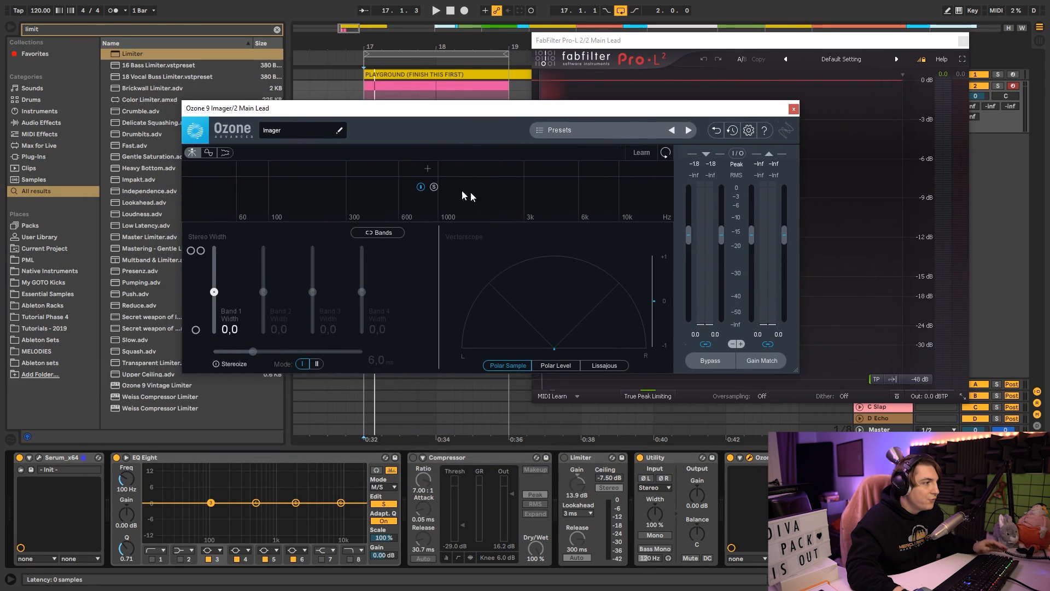
Step: Split the Imager into two bands at about 300 Hz and set Band 1's width to -100 while the loop plays
click(346, 165)
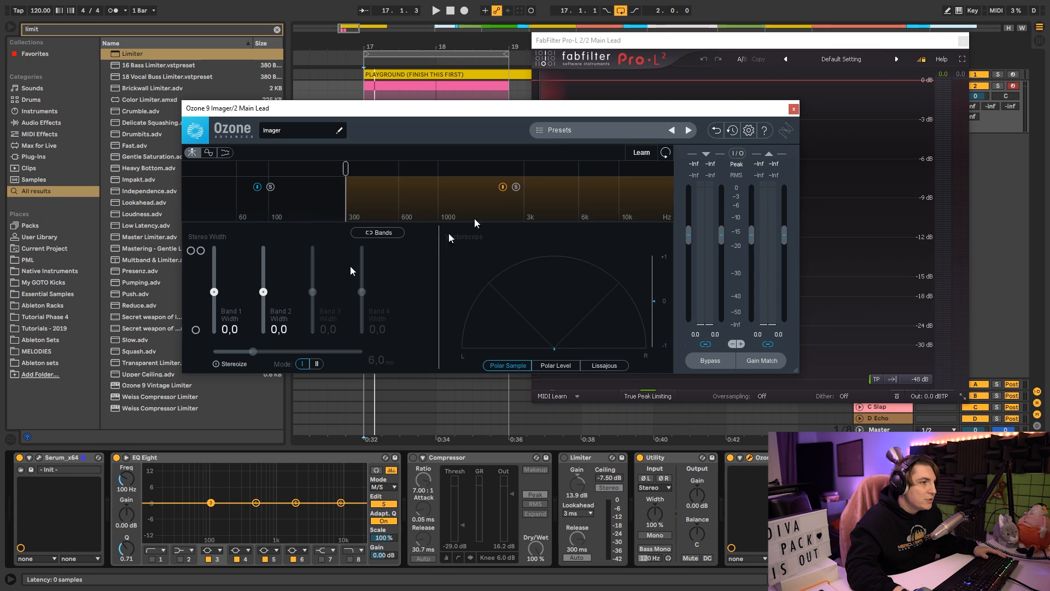
drag(554, 113, 475, 95)
key(space)
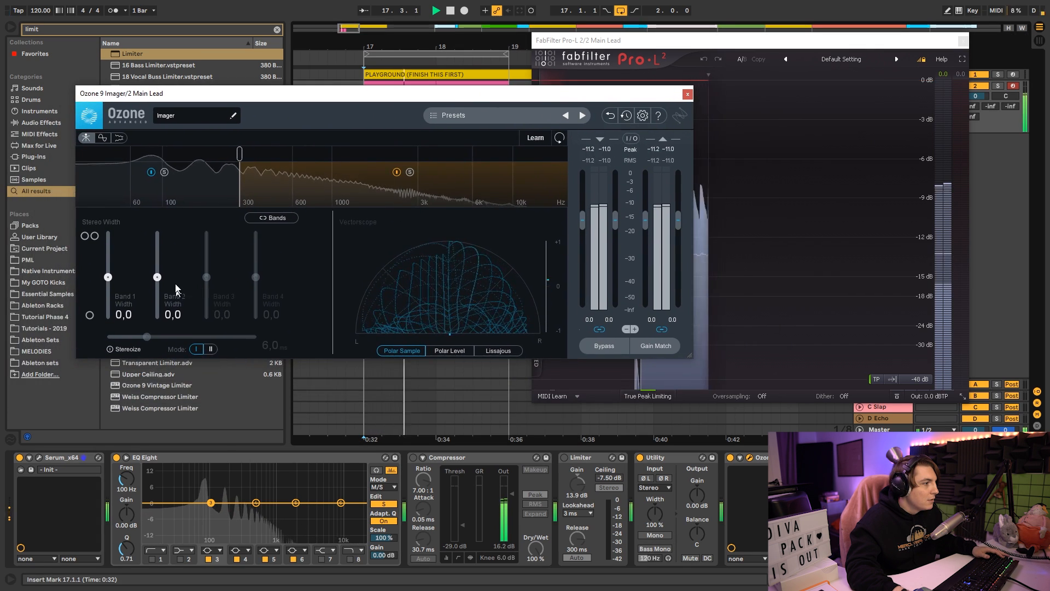
drag(108, 277, 108, 321)
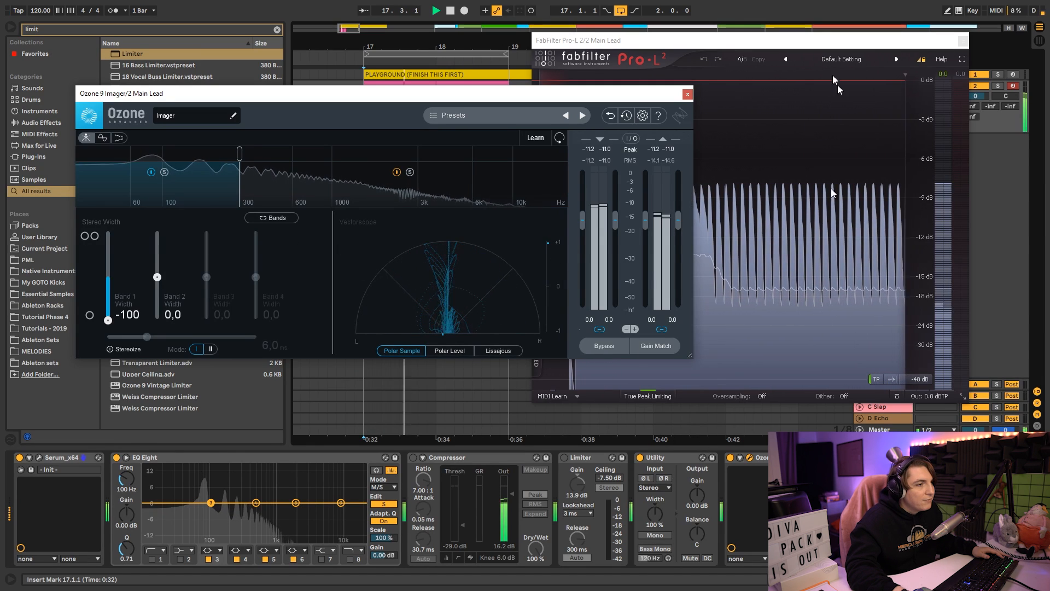
Step: Move the Imager clear of Pro-L 2 and toggle Utility's Mono on and off to compare levels with the narrowed low band
drag(640, 94, 493, 56)
click(661, 536)
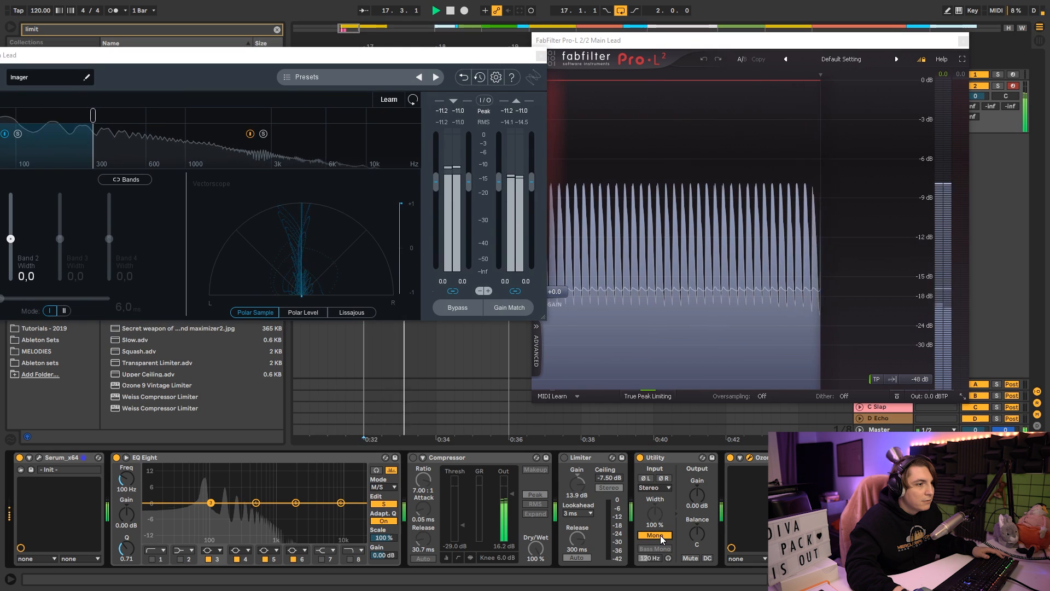
click(655, 535)
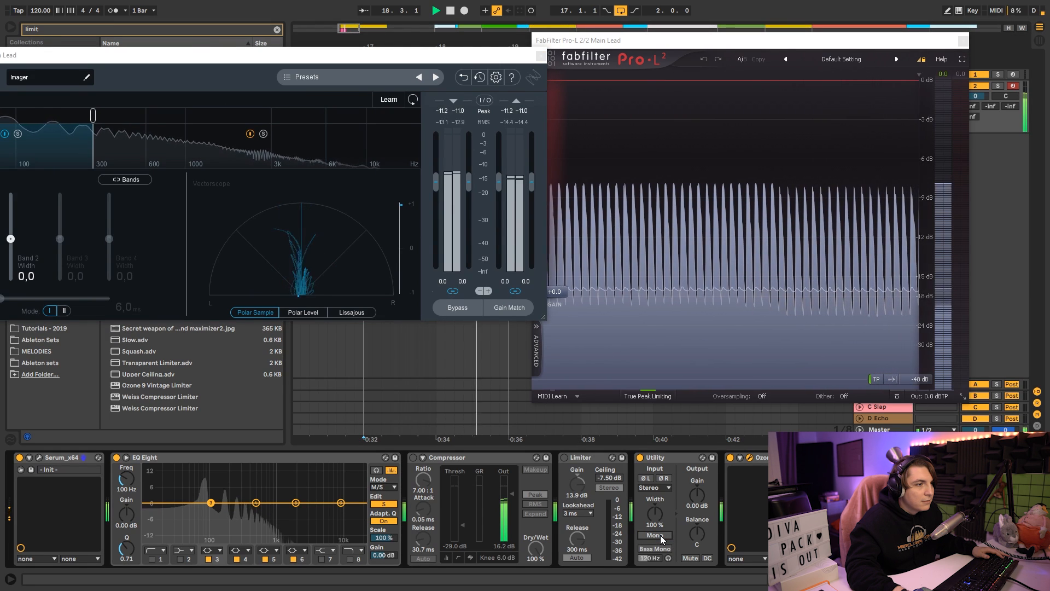
Step: Compare the lead in mono and stereo by toggling Utility's Mono on and off, and stop playback
click(655, 536)
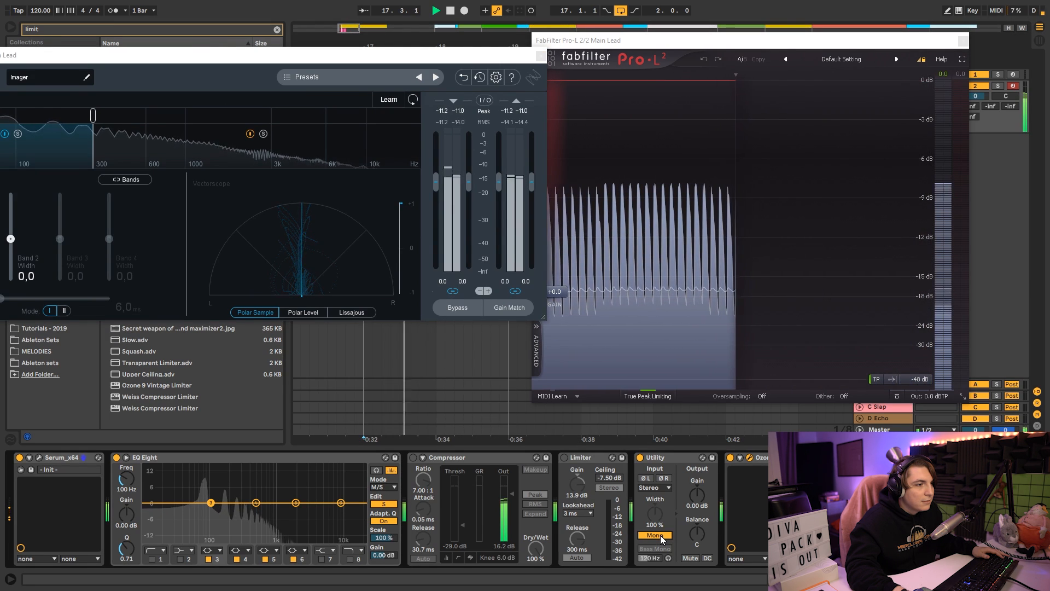
click(660, 536)
key(space)
Step: Arrange the Ozone 9 Imager and Pro-L 2 windows side by side so both meter displays can be seen
drag(348, 57, 569, 87)
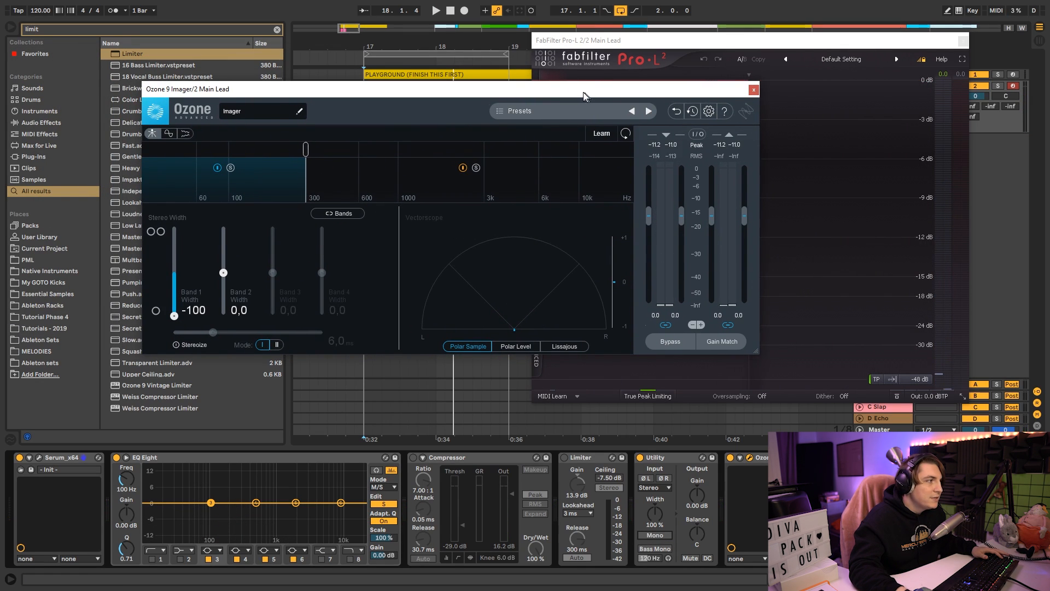
drag(569, 87, 453, 56)
drag(656, 38, 736, 37)
drag(550, 54, 522, 46)
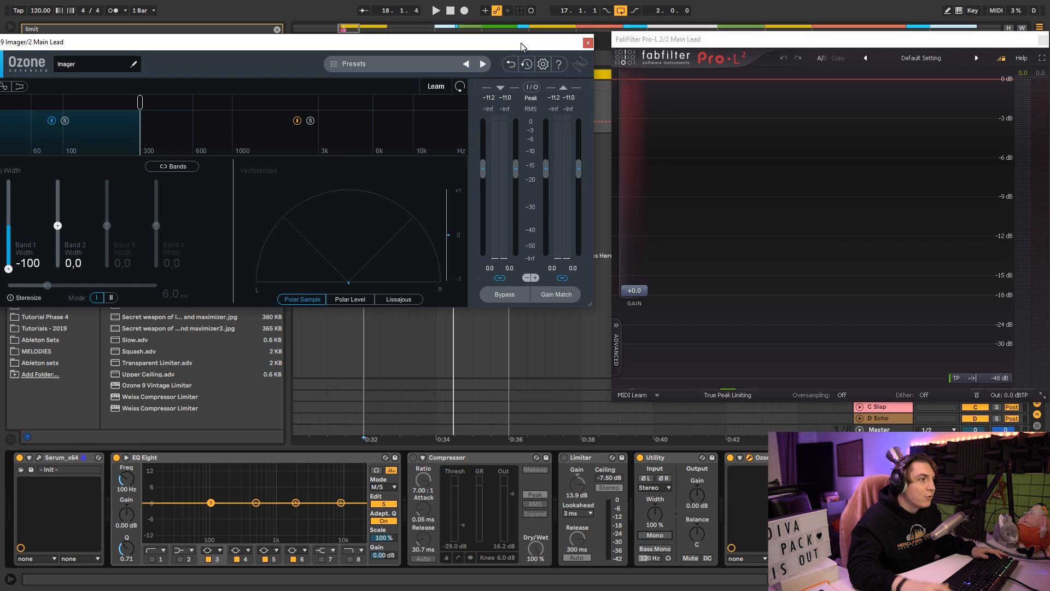
drag(521, 43, 534, 43)
drag(247, 43, 262, 34)
drag(666, 40, 680, 35)
drag(566, 34, 581, 36)
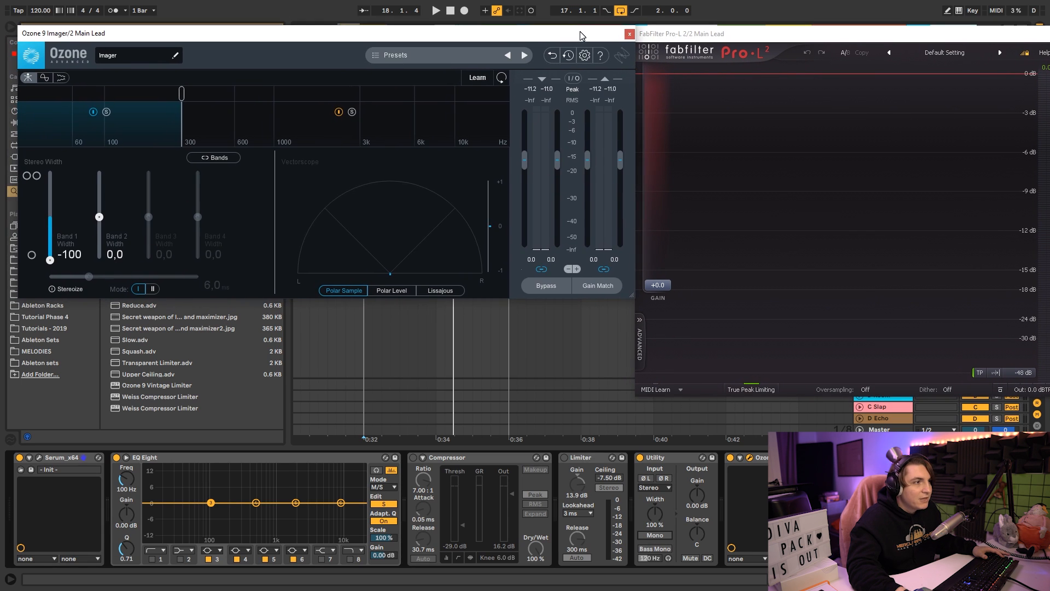
Step: Lower the Imager's band crossover to about 230 Hz during playback and toggle Utility's Mono to compare levels
key(space)
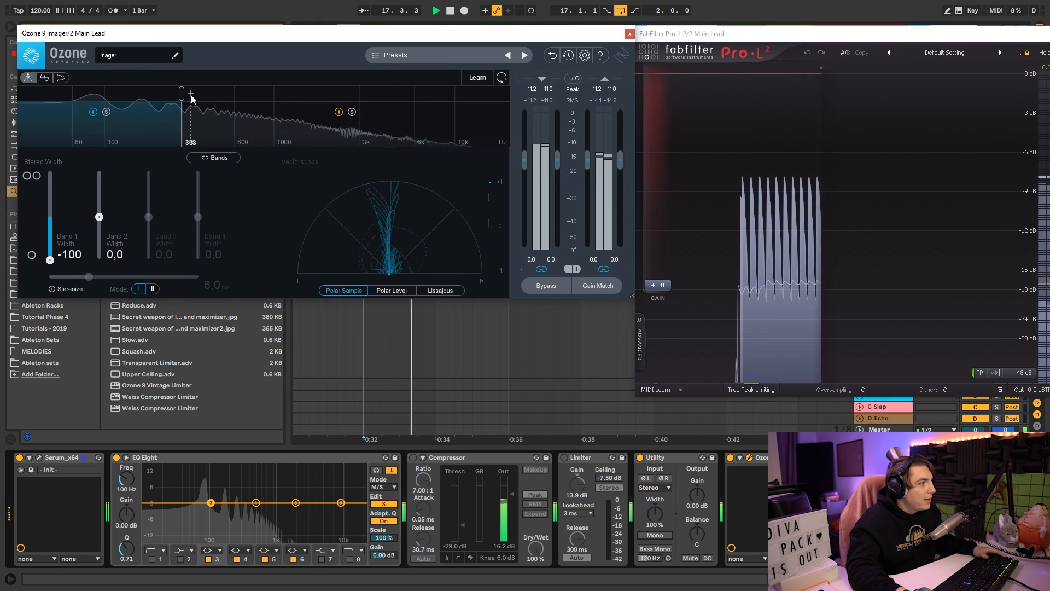
drag(182, 94, 164, 94)
click(650, 536)
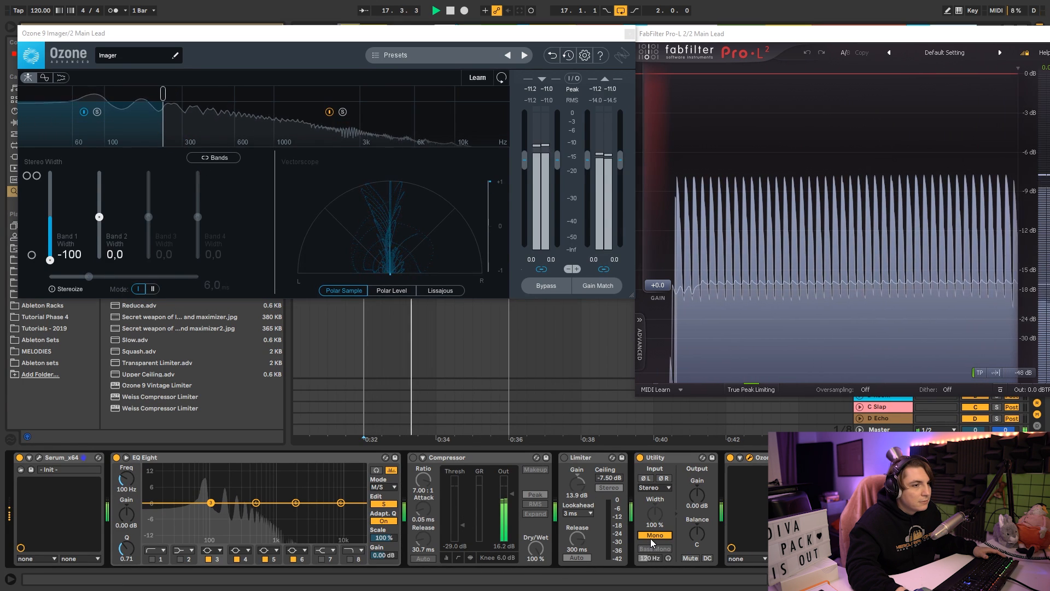
click(650, 536)
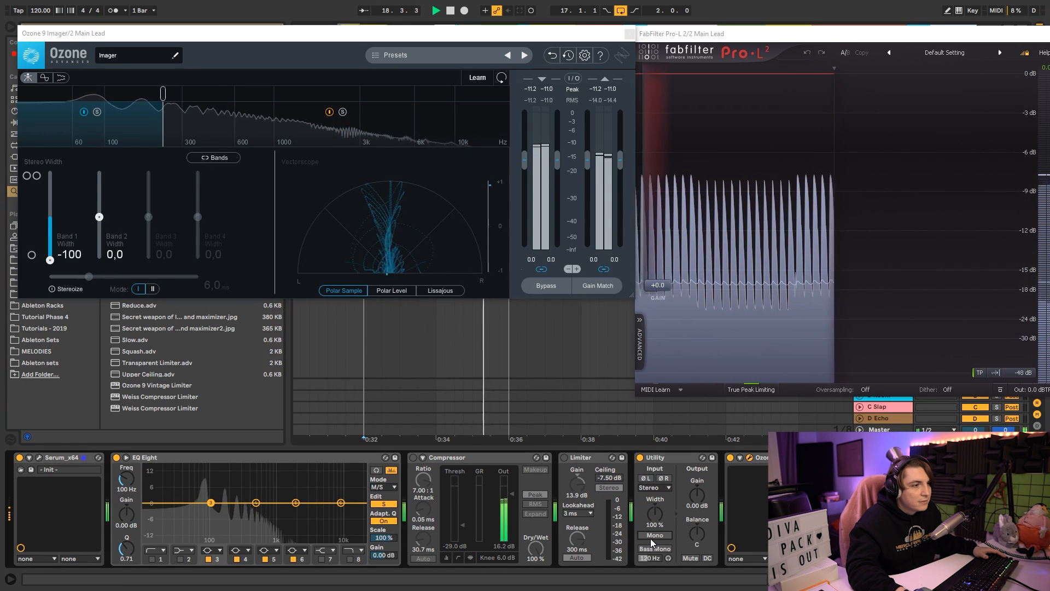
click(651, 537)
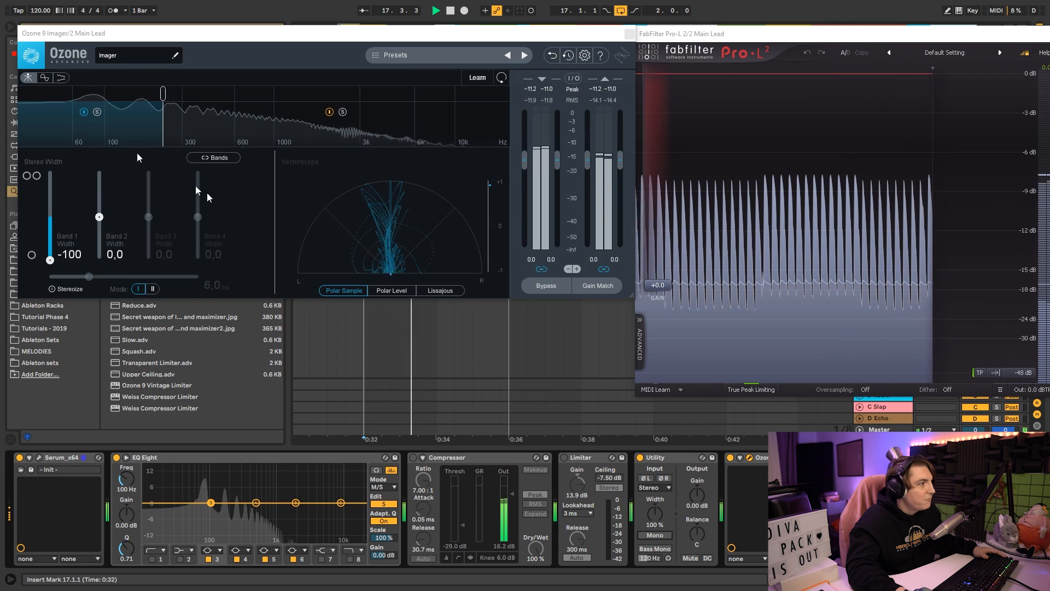
Step: Lower the Imager's band crossover to 179 Hz and compare mono and stereo levels using Utility's Mono
drag(162, 94, 145, 93)
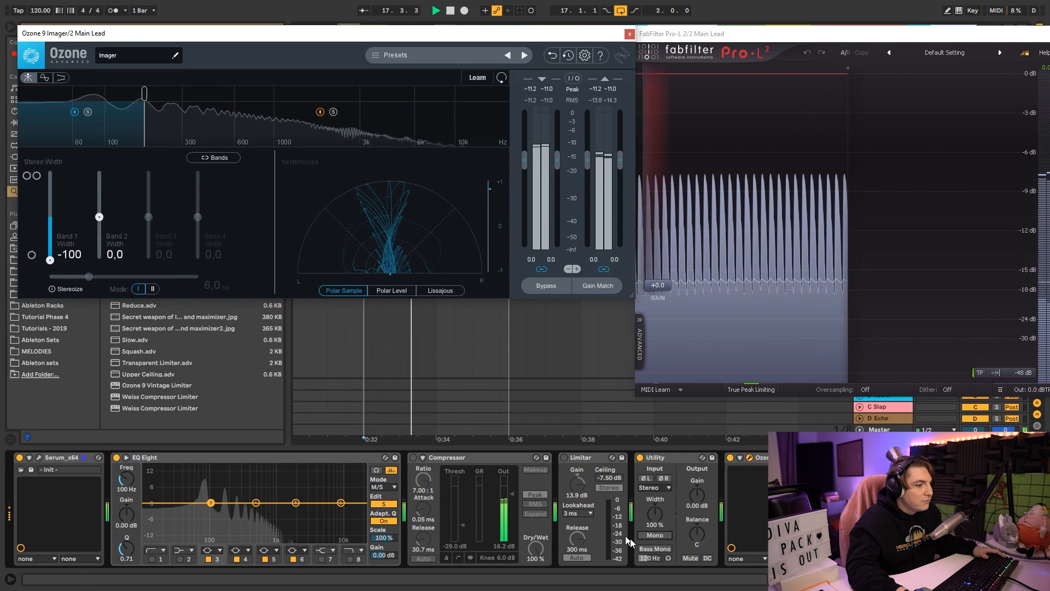
click(648, 537)
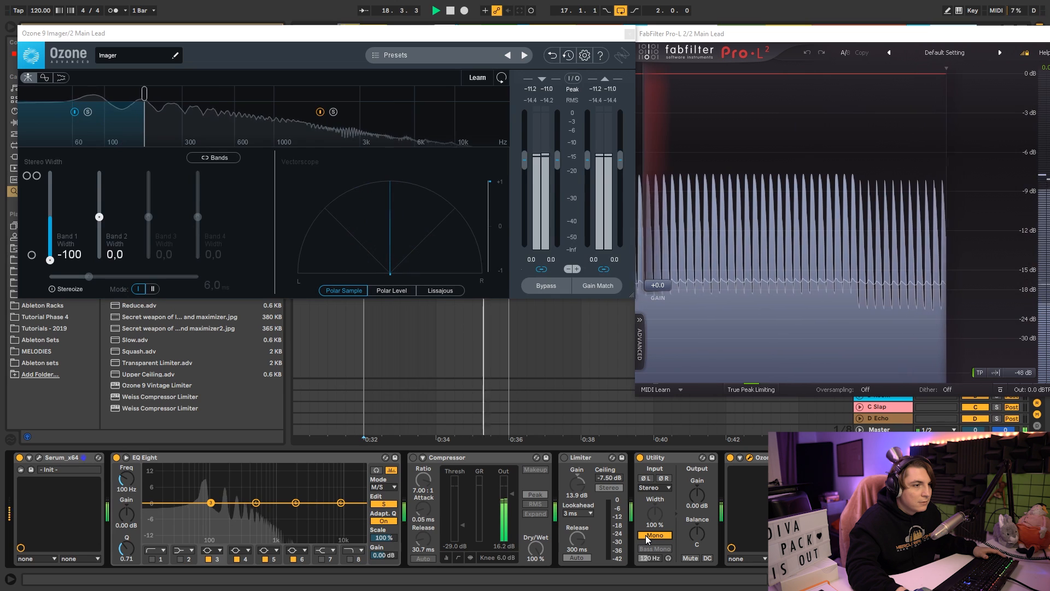
click(648, 536)
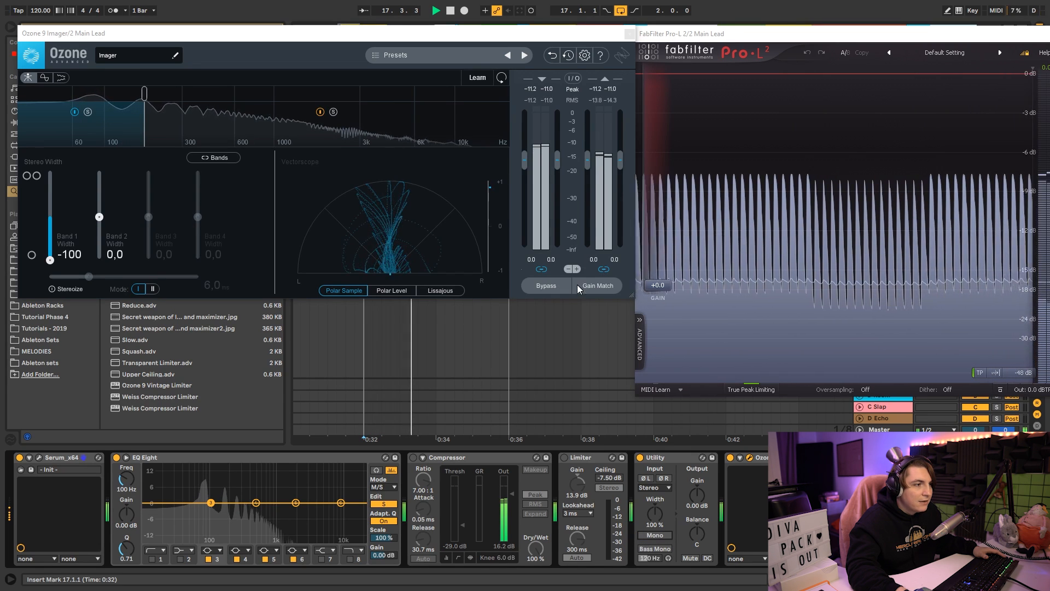
Step: Raise Pro-L 2's gain to about +4.9 dB, check the lead with Utility's Mono on and off, and stop playback
drag(658, 285, 660, 245)
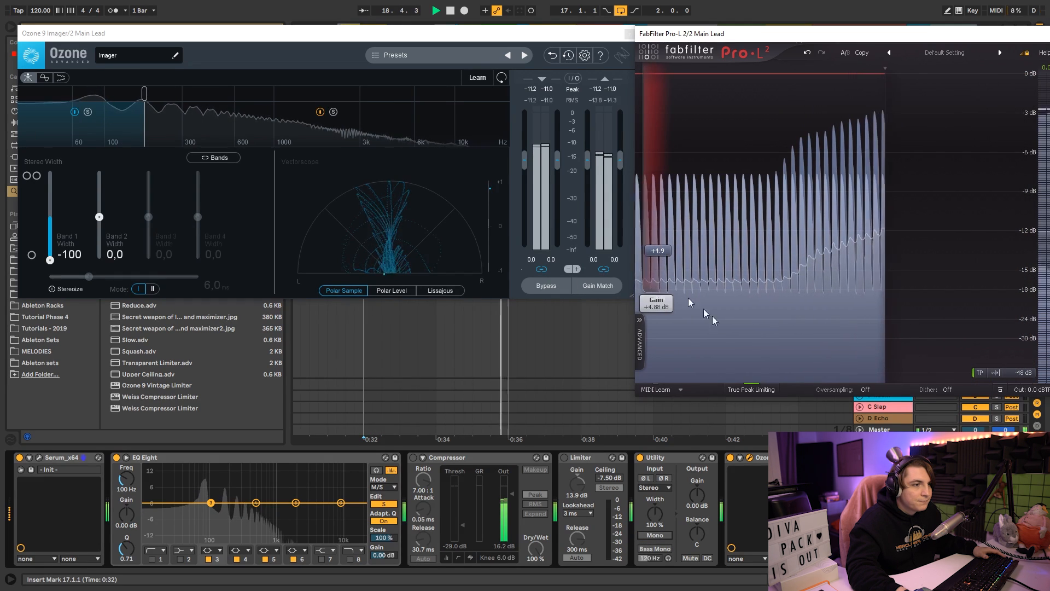
click(655, 535)
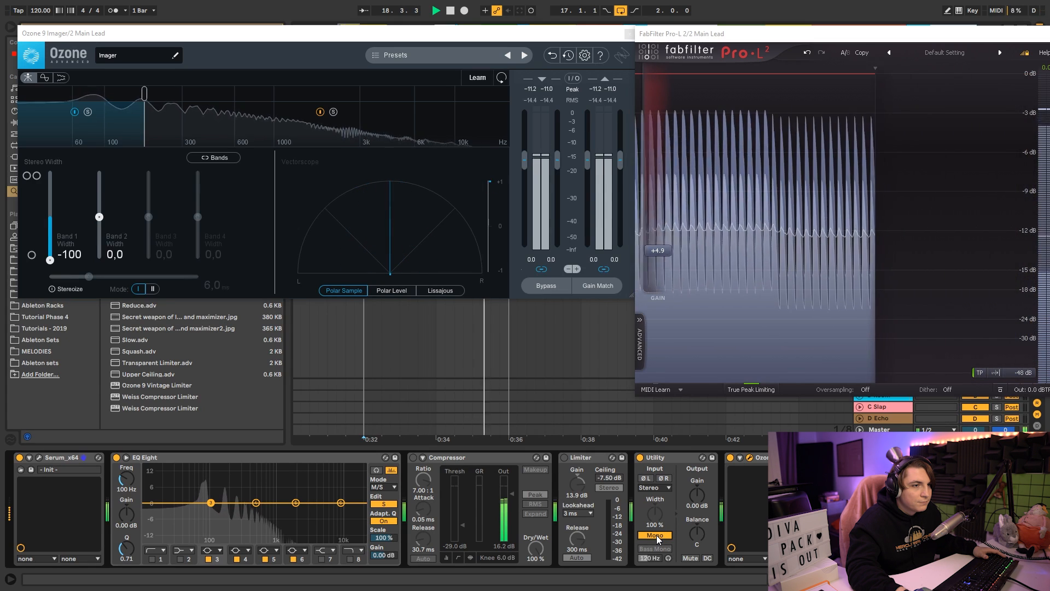
click(655, 535)
key(space)
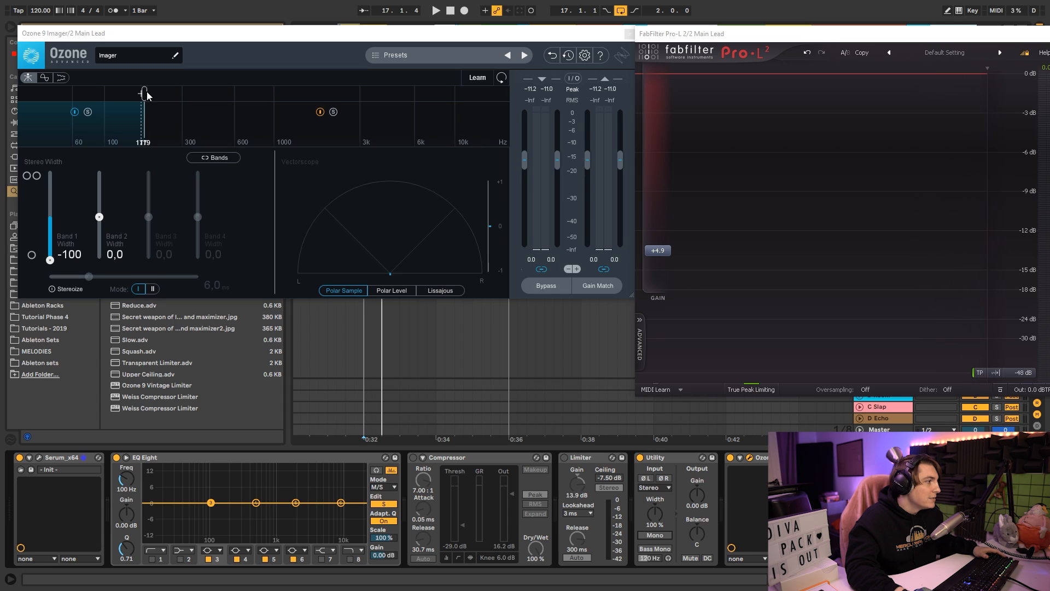
Step: Lower the Imager's band crossover to about 140 Hz and toggle Utility's Mono during playback to compare levels
drag(146, 96, 148, 97)
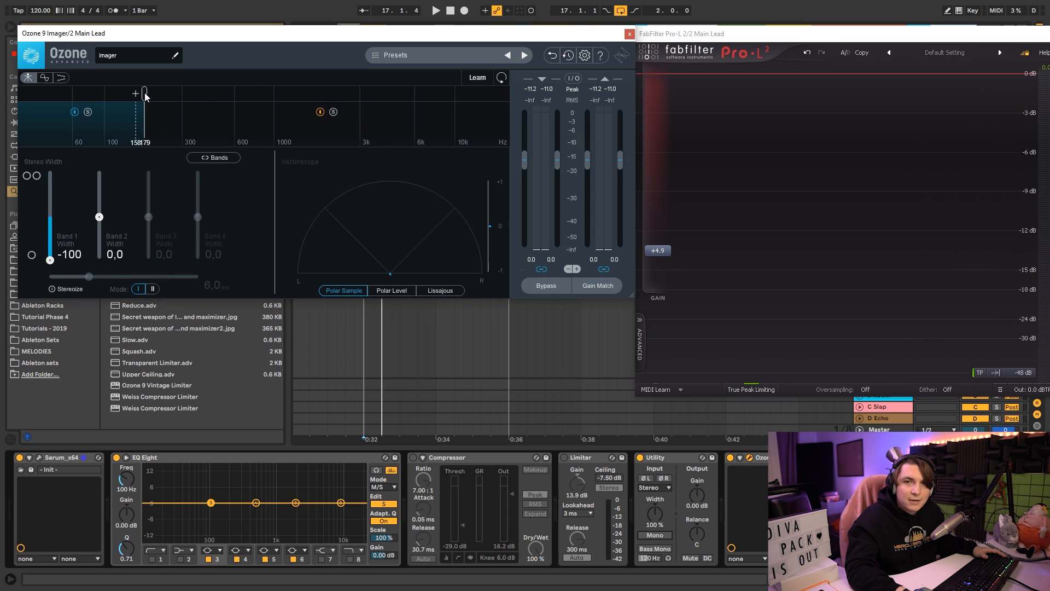
drag(144, 93, 124, 94)
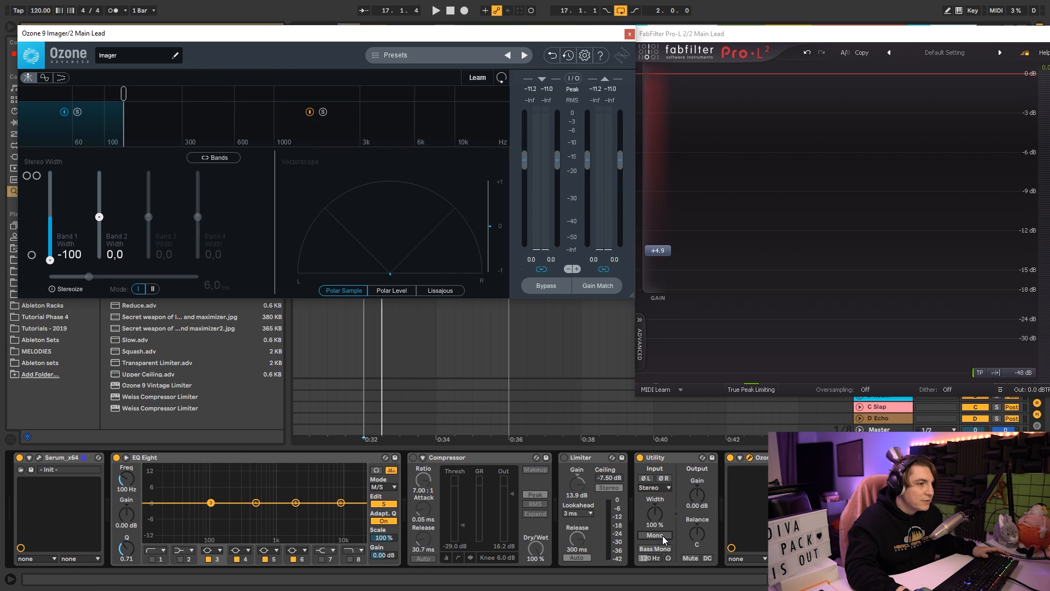
key(space)
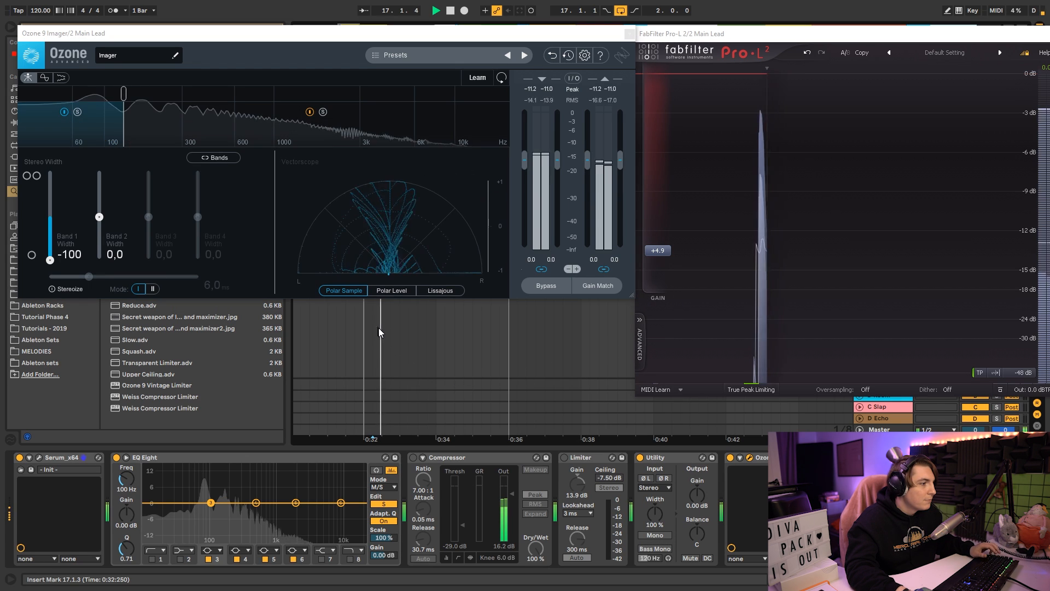
click(655, 534)
click(656, 533)
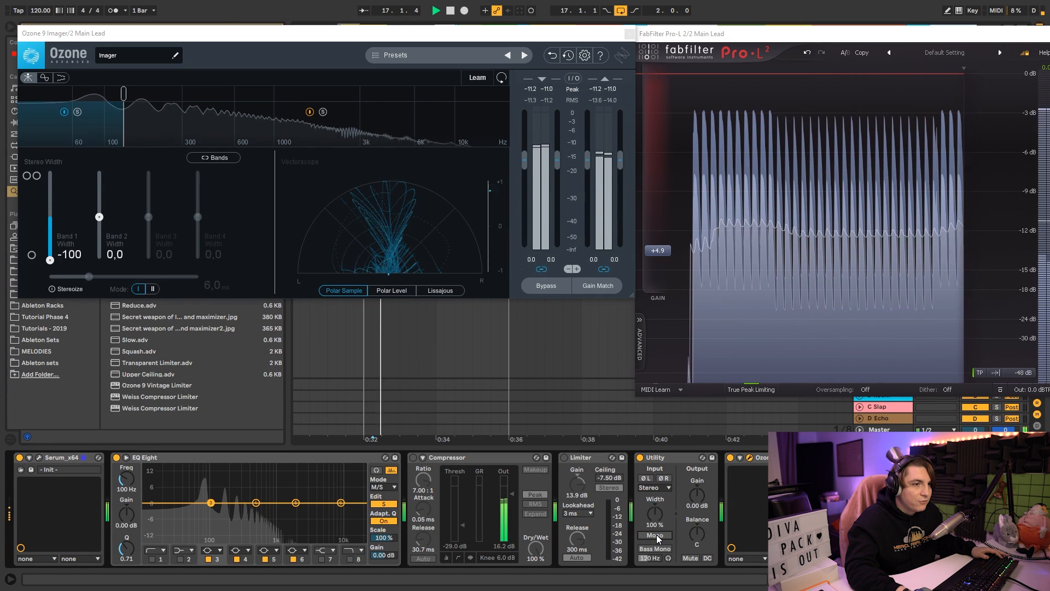
click(657, 533)
key(space)
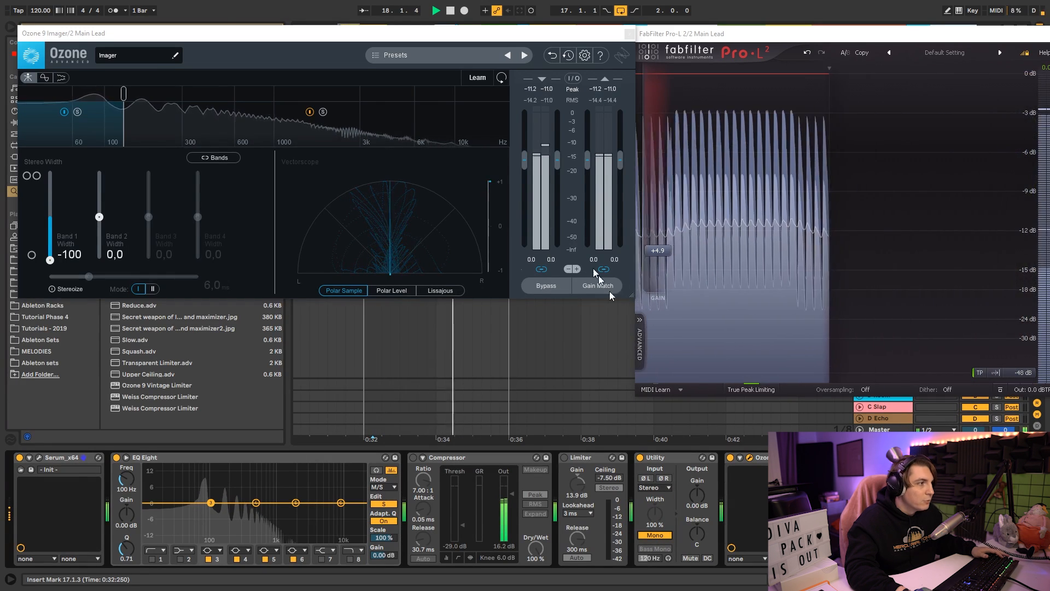
Step: Raise the Imager's crossover to just under 200 Hz with Band 1 bypassed, and enable Utility's Bass Mono at 207 Hz during playback
drag(125, 94, 152, 104)
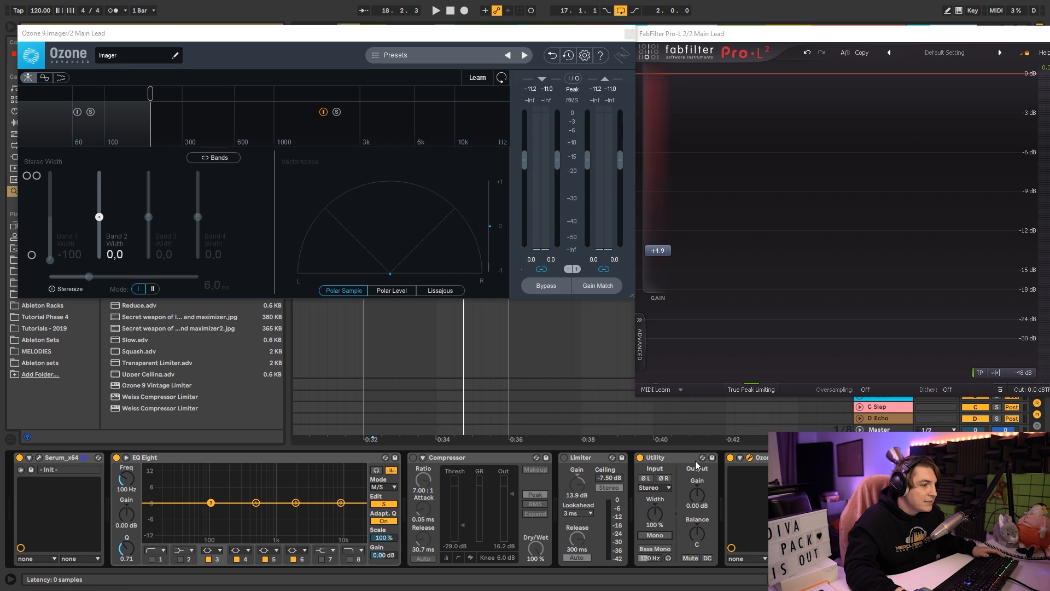
key(space)
click(656, 548)
drag(646, 558, 647, 541)
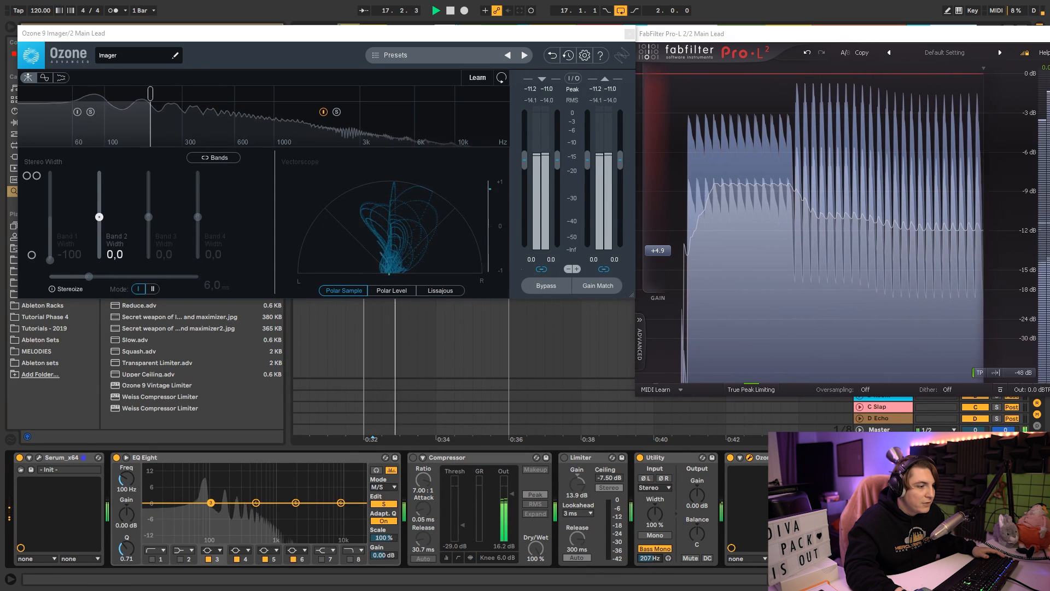
Step: Toggle Utility's Mono on and off twice to compare levels with Bass Mono active, and stop playback
click(658, 536)
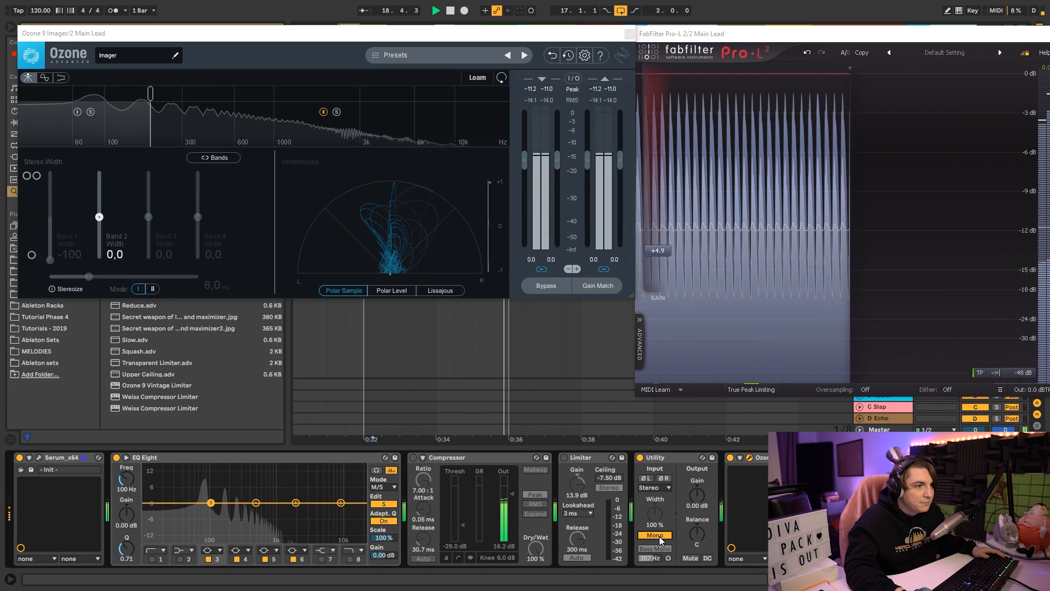
click(658, 536)
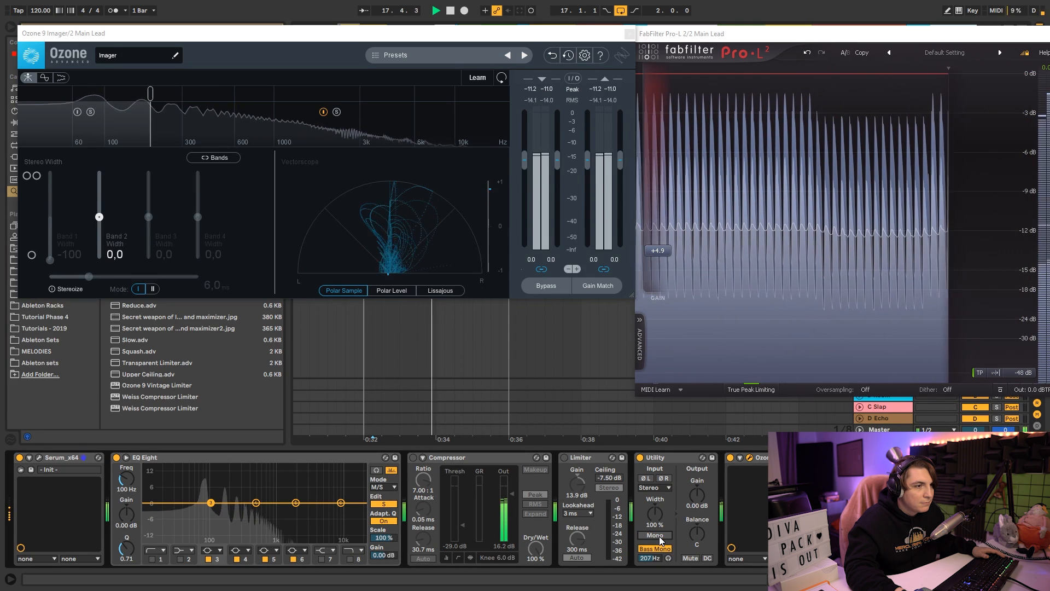
click(659, 537)
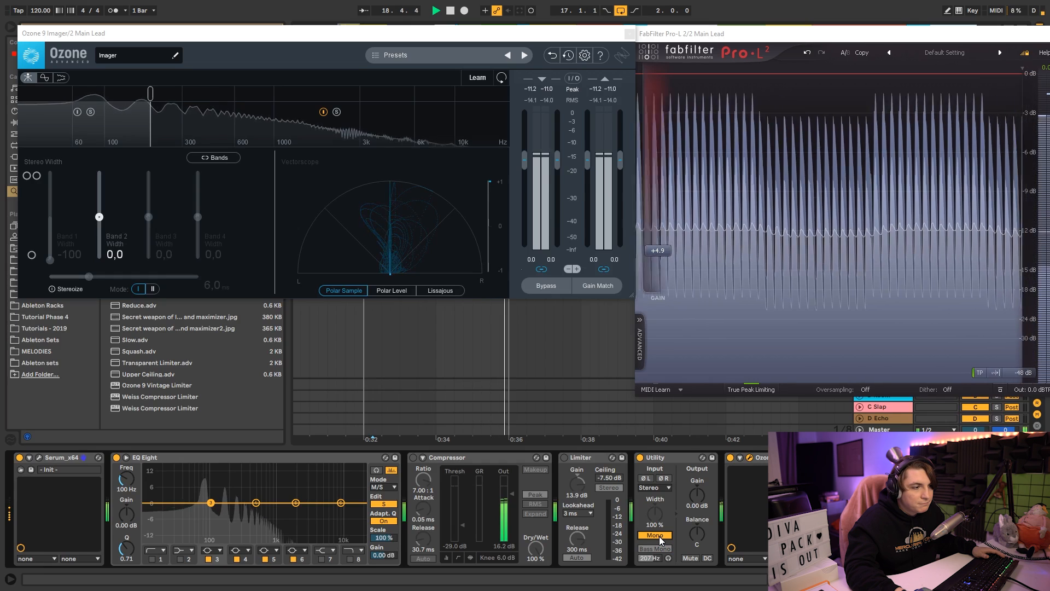
click(660, 537)
key(space)
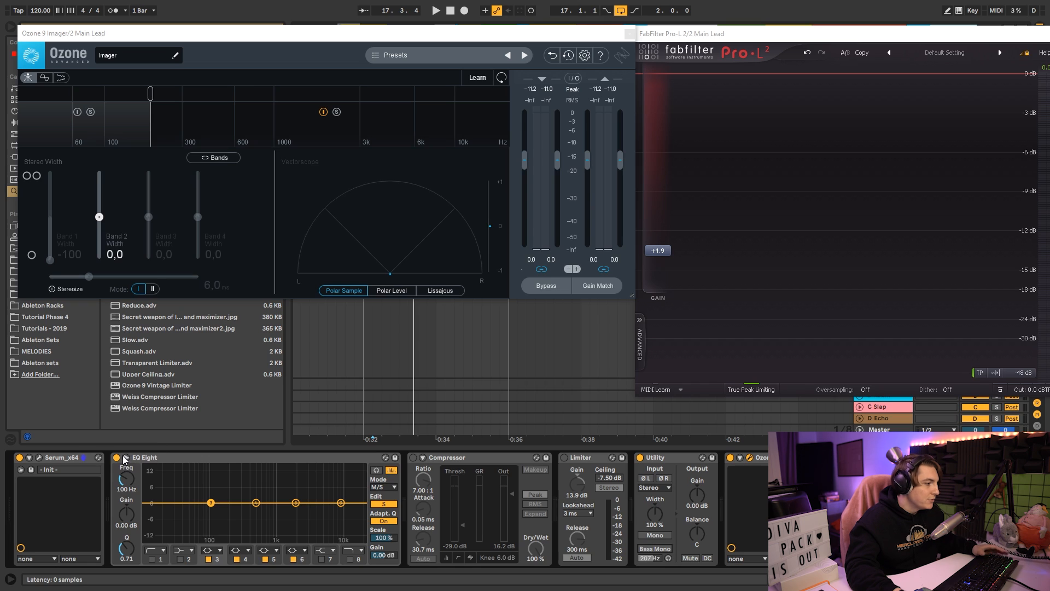
Step: Play the loop briefly with EQ Eight editing the Mid channel, and return its edit mode to Side
click(164, 551)
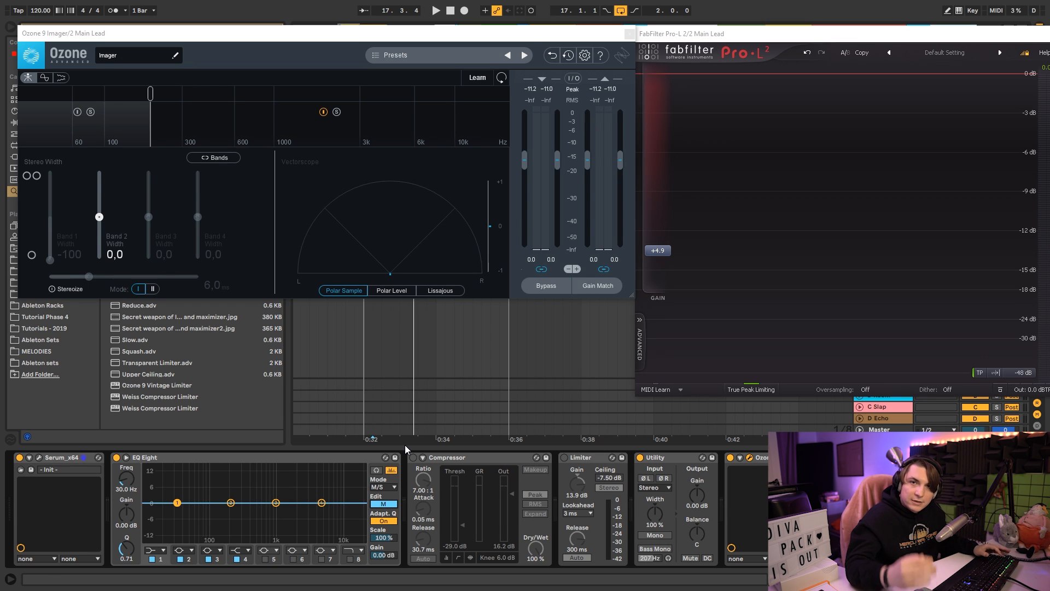
key(space)
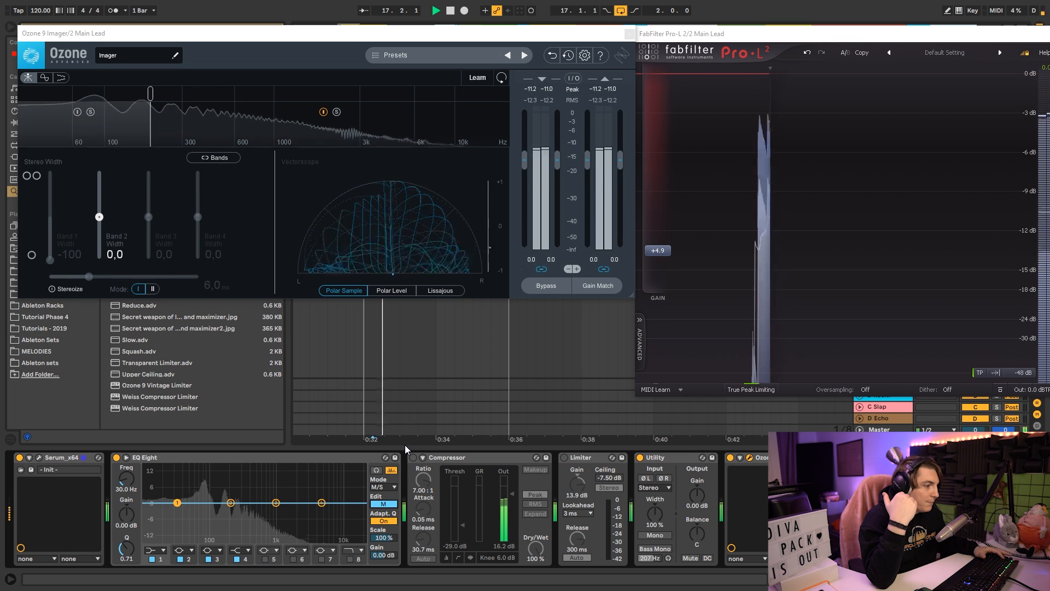
key(space)
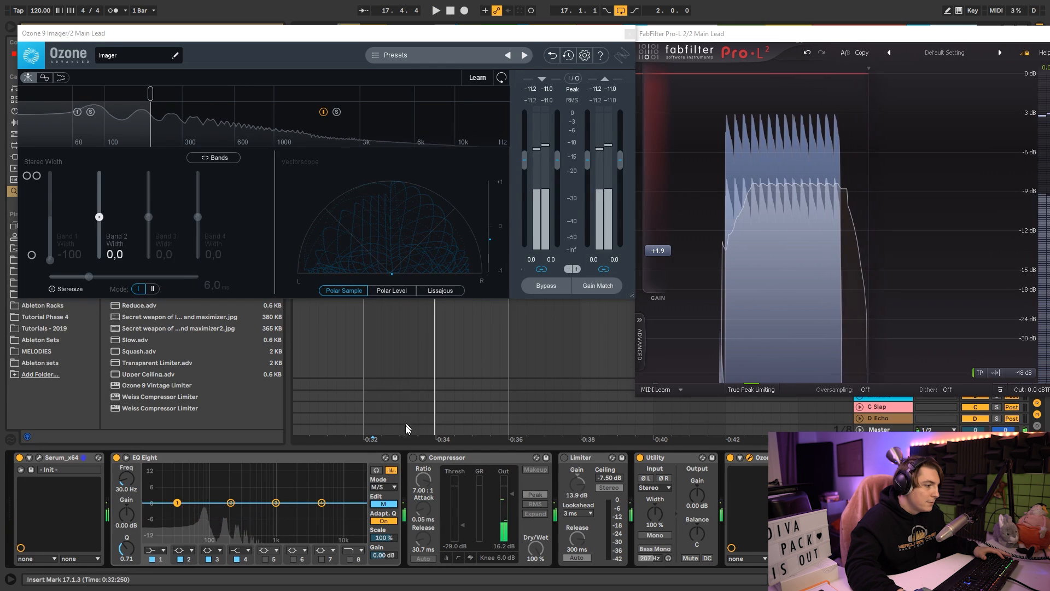
click(382, 503)
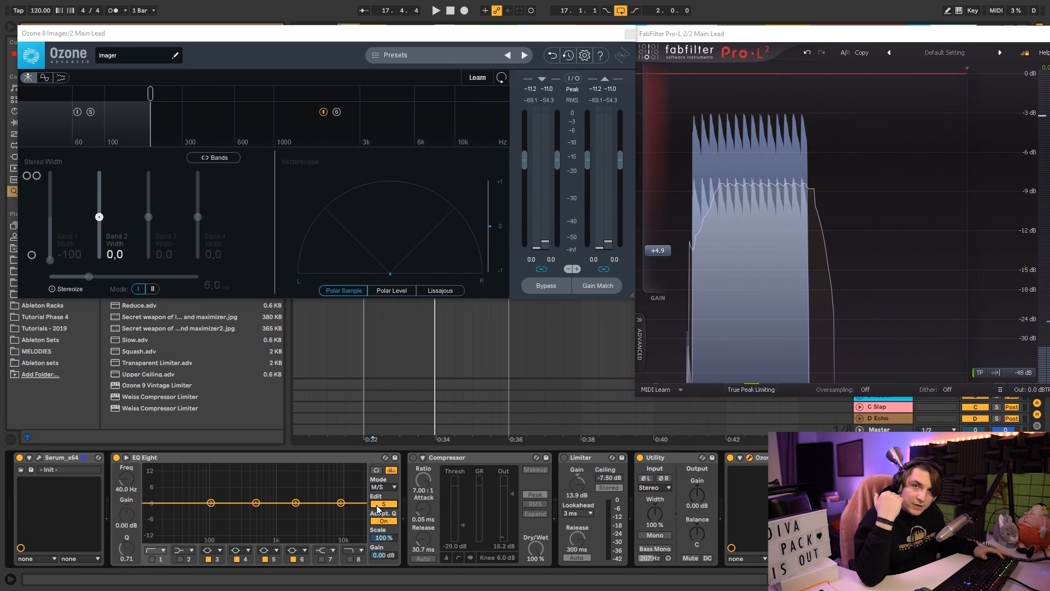
Step: Enable band 1 as a low cut on EQ Eight's Side channel and set it to 225 Hz while the loop plays
key(space)
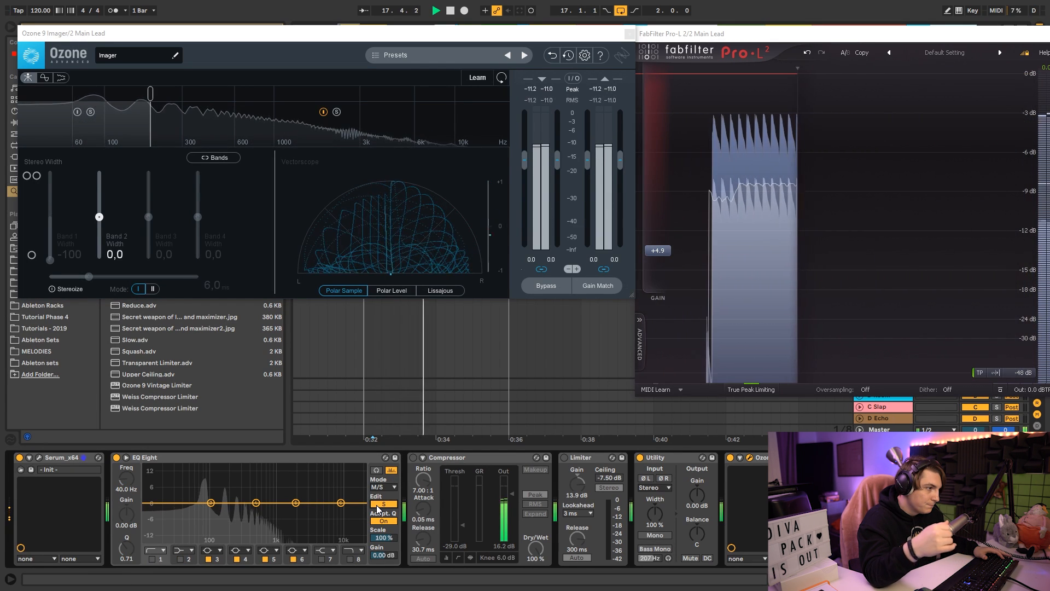
key(space)
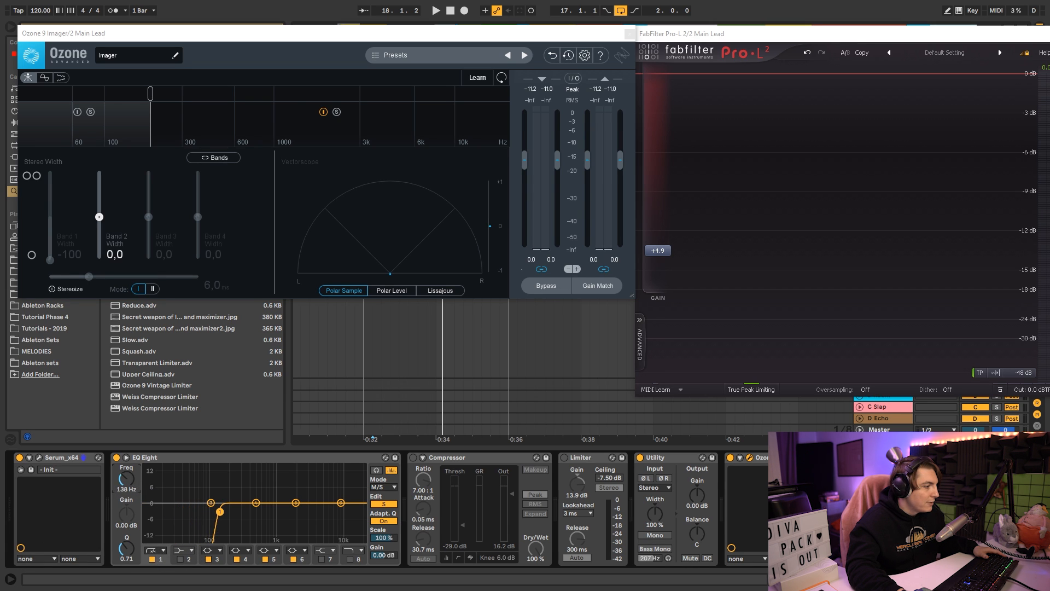
key(space)
drag(219, 512, 241, 511)
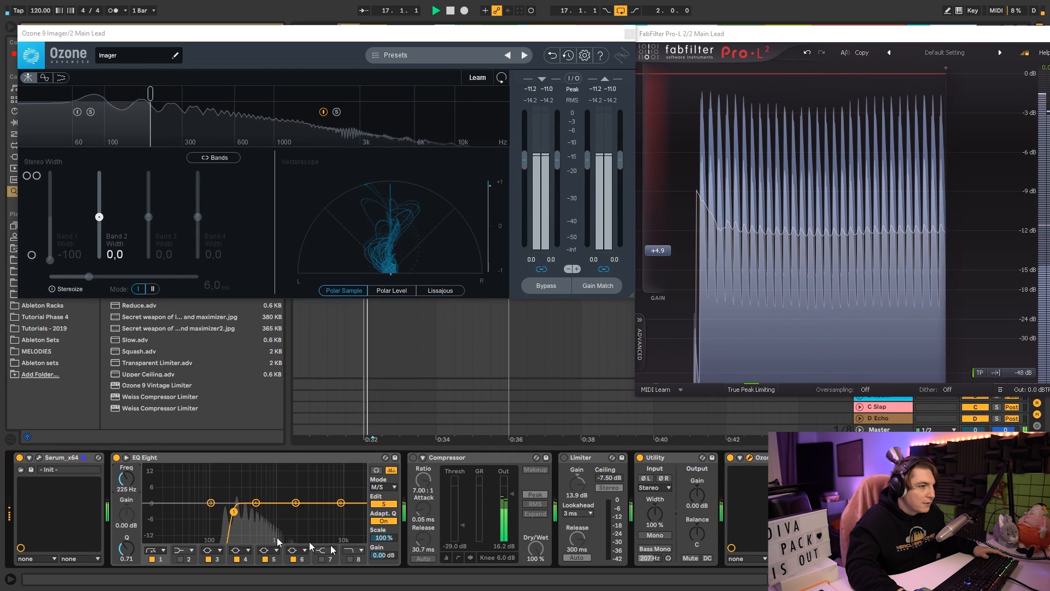
Step: Toggle Utility's Mono on and off to compare levels with the Side low cut, and stop playback
click(654, 535)
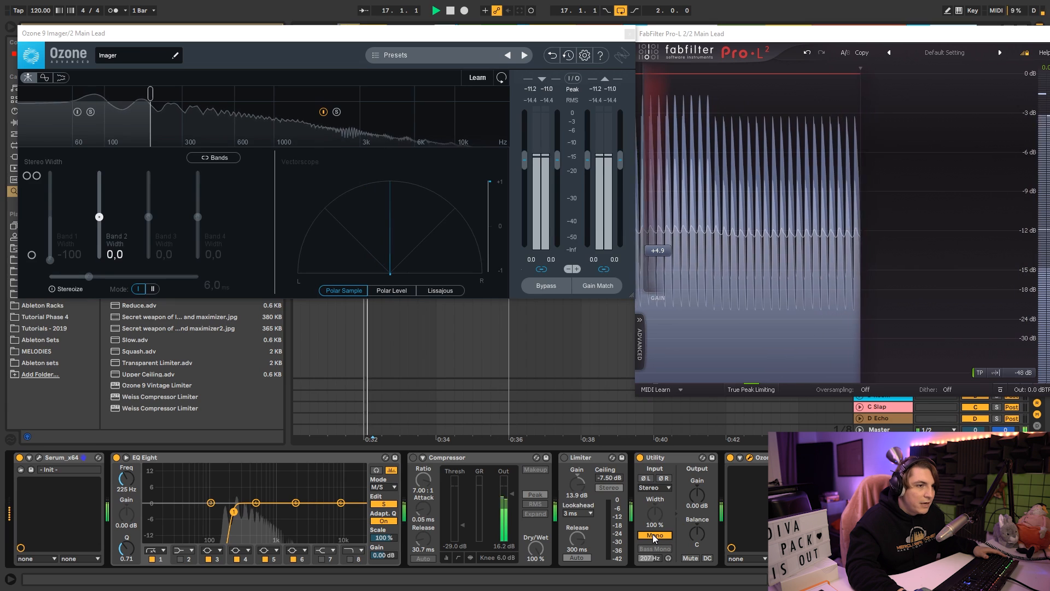
click(653, 535)
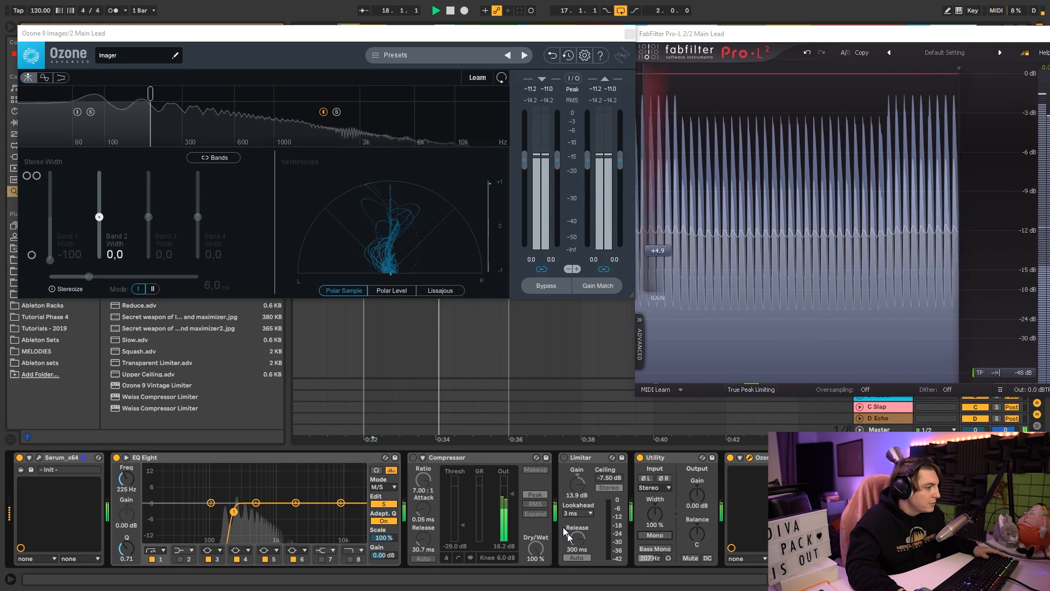
key(space)
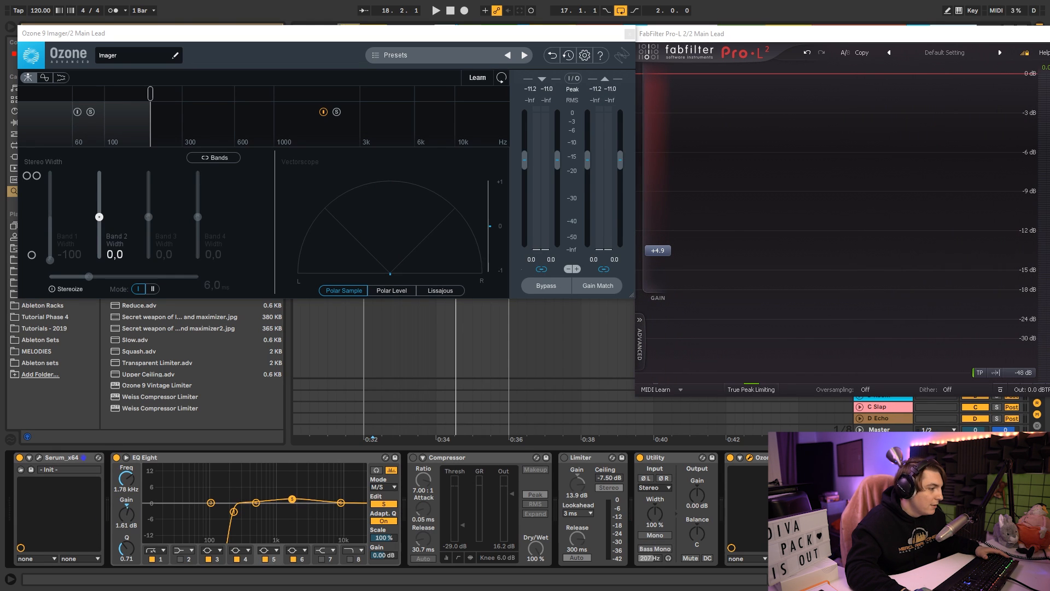
Step: Boost the Side channel's upper range on EQ Eight, setting the high shelf to 1.14 kHz and 4.34 dB, with the loop playing
key(space)
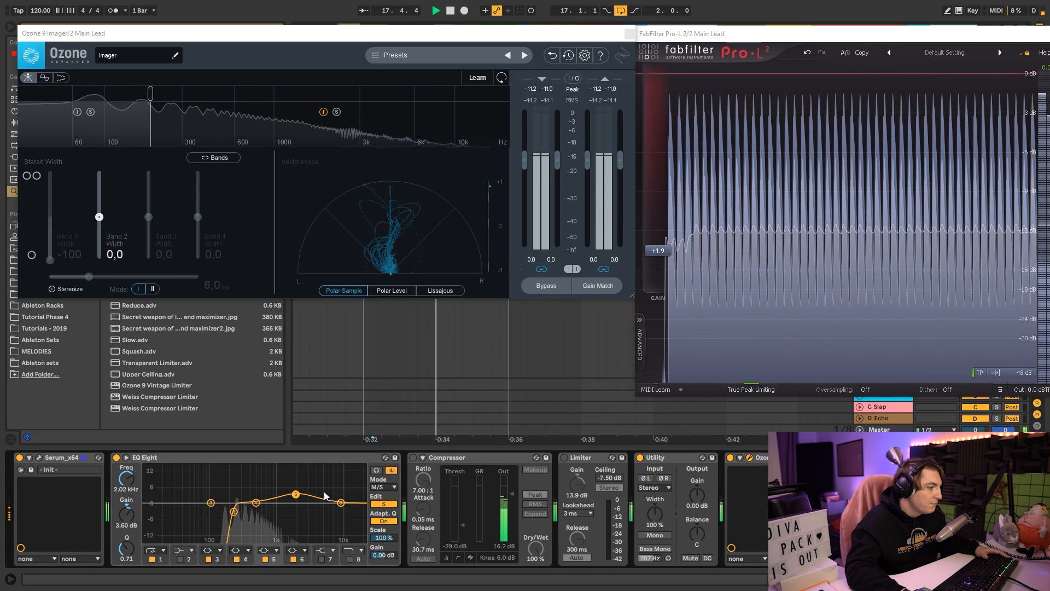
drag(340, 502, 307, 494)
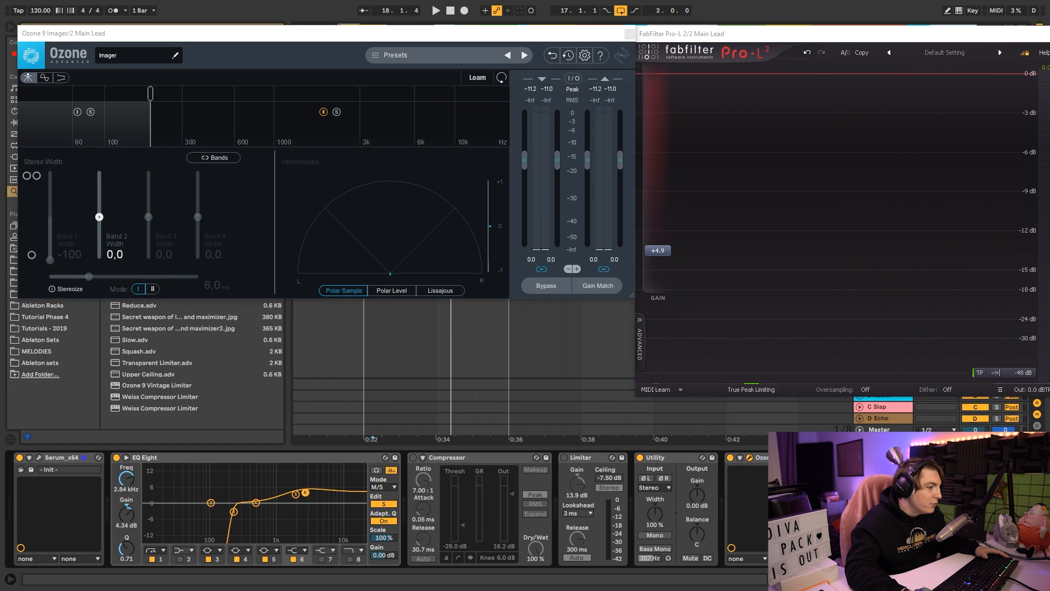
drag(294, 495, 281, 494)
key(space)
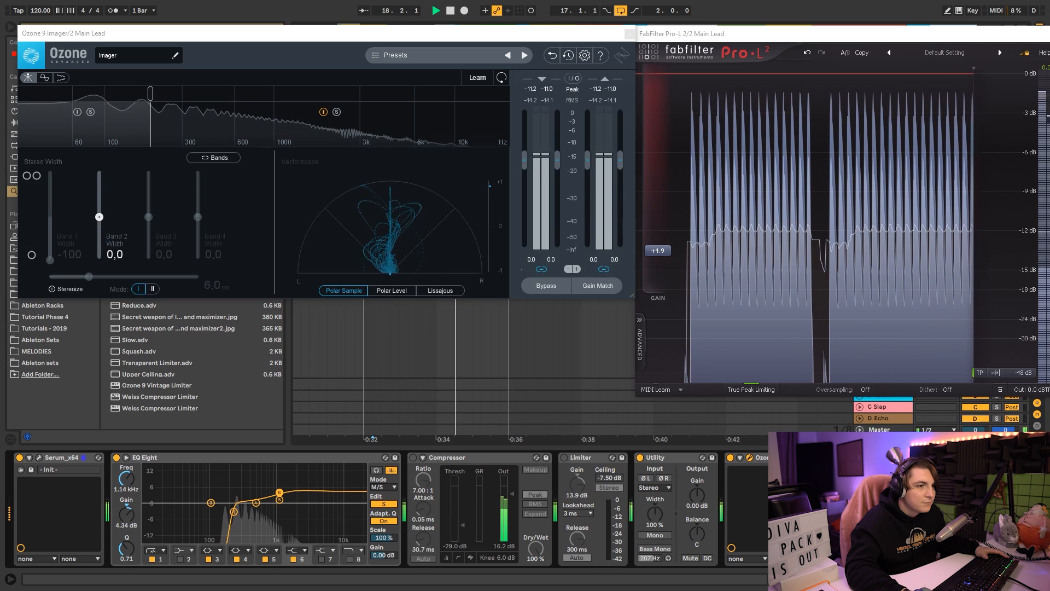
Step: Toggle Utility's Mono on and off, bypass and re-enable EQ Eight to compare the Side boost, and stop playback
click(655, 536)
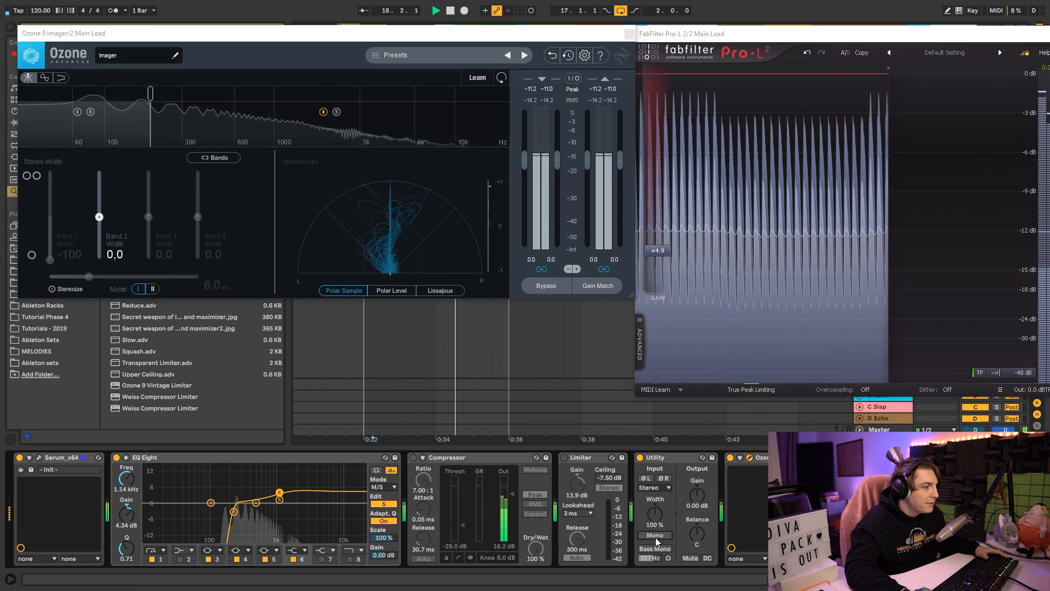
click(655, 535)
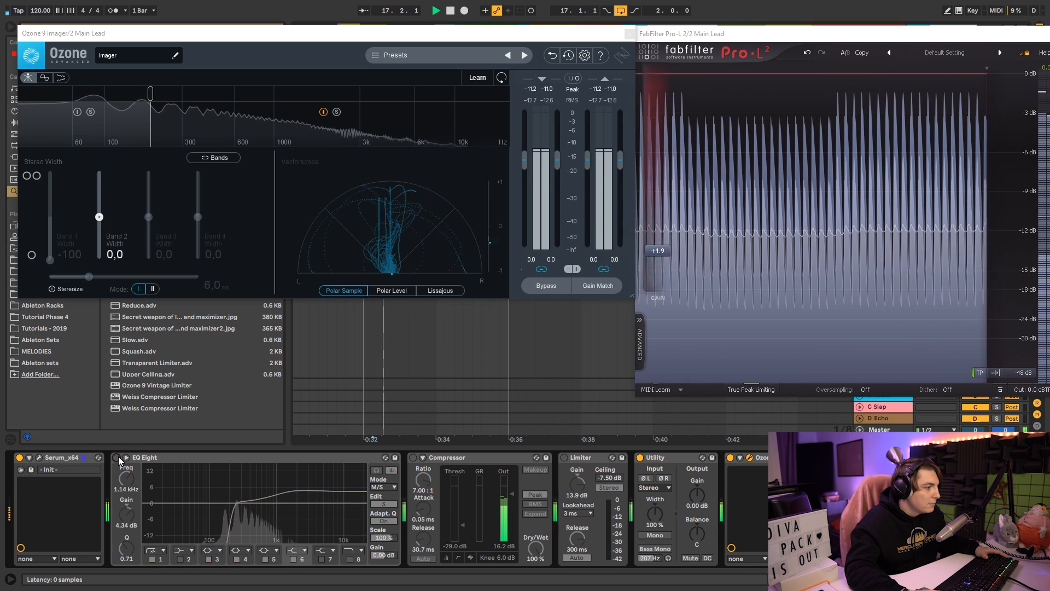
click(118, 457)
click(117, 457)
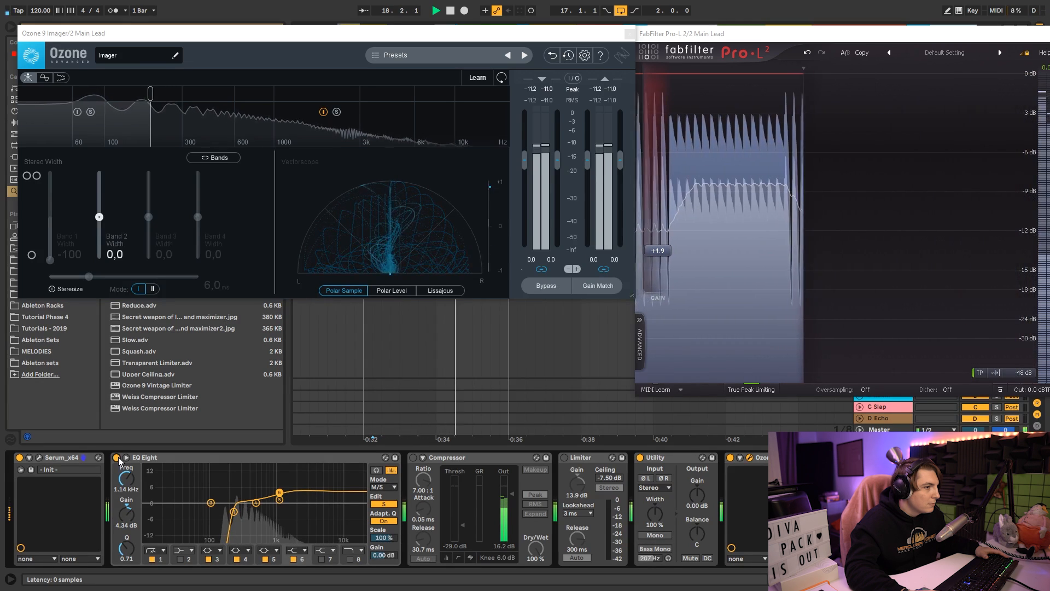
key(space)
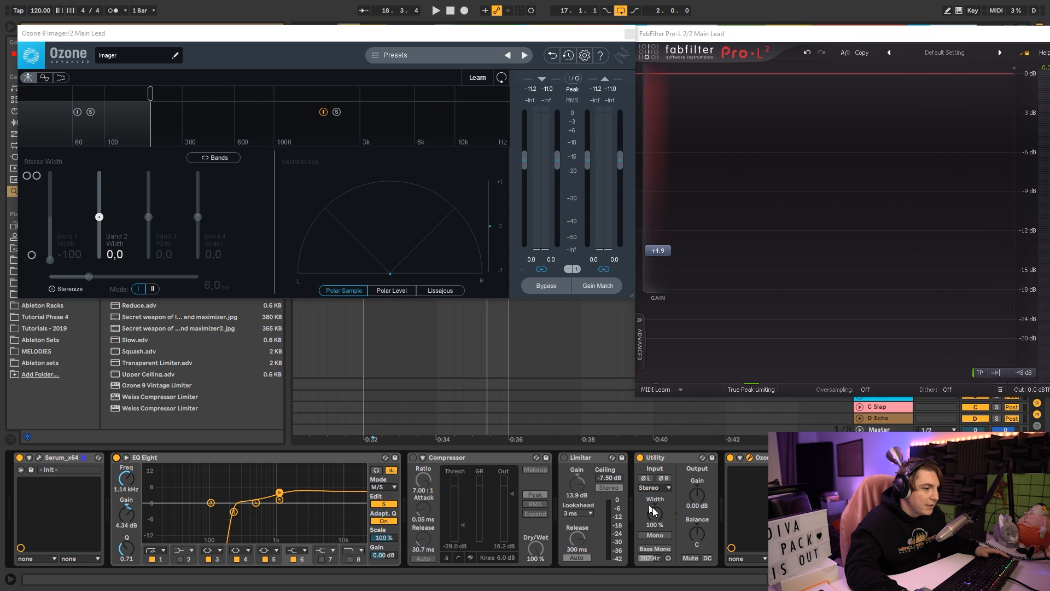
Step: Replay the loop and toggle Utility's Mono on and off once to compare stereo and mono levels, then stop playback
key(space)
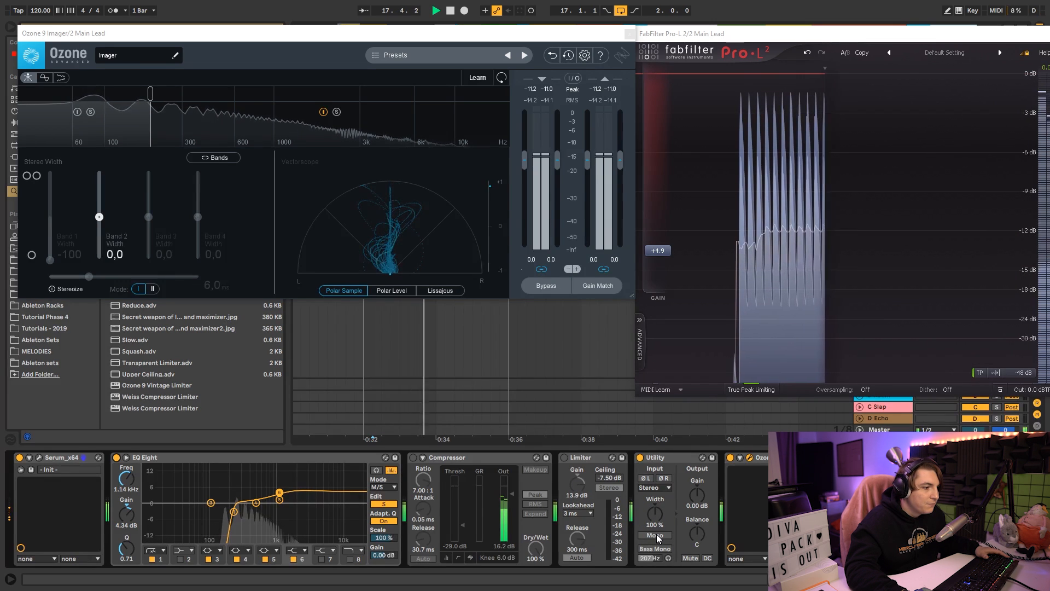
click(657, 534)
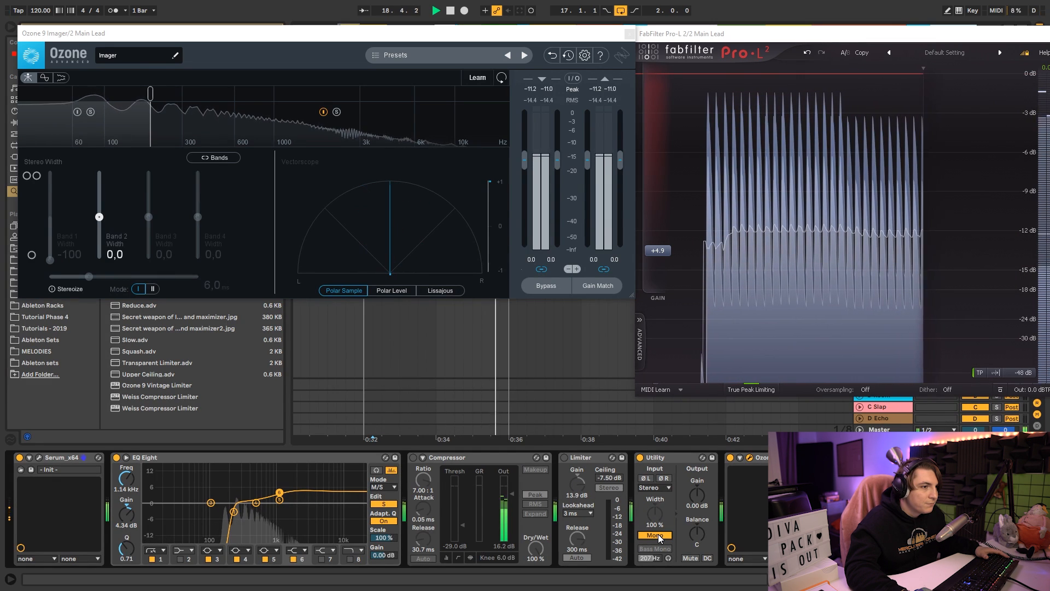
click(658, 533)
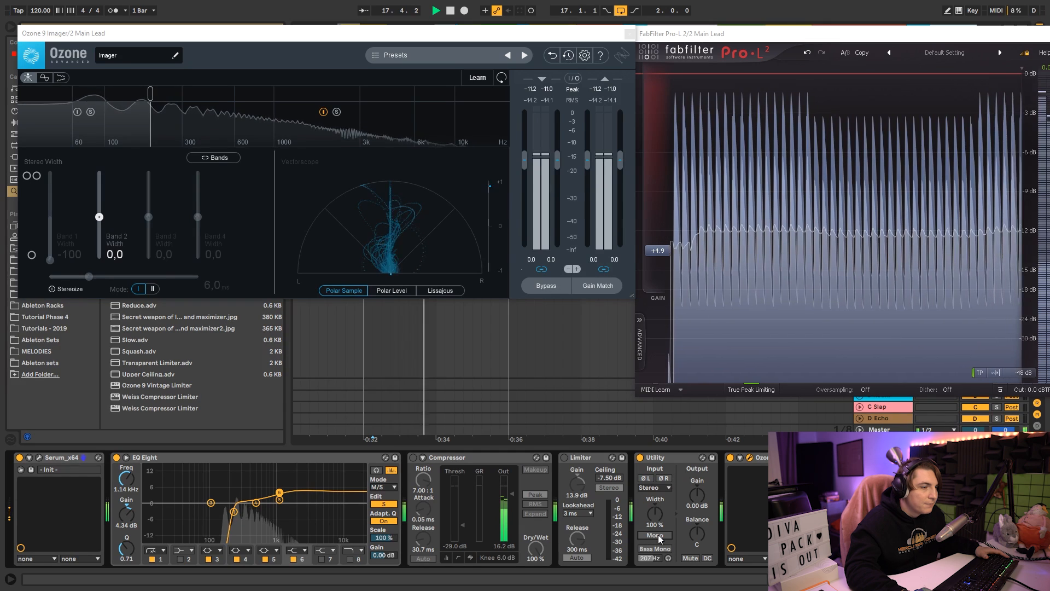
key(space)
Step: Switch EQ Eight to editing the Mid channel and boost its band 1 low shelf by 2.36 dB at 198 Hz while the loop plays
click(383, 504)
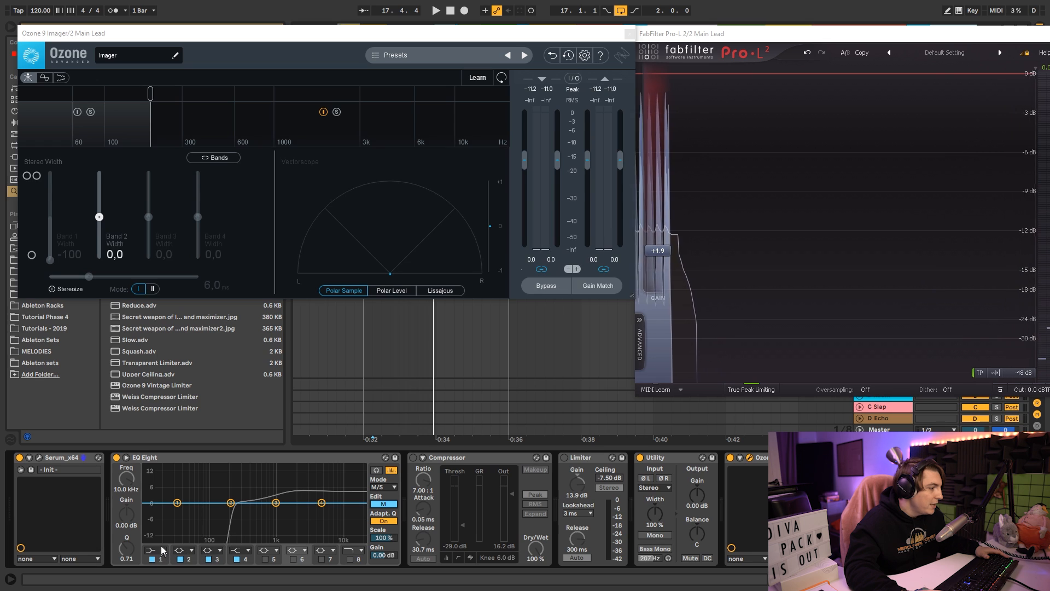
key(space)
drag(225, 491, 231, 498)
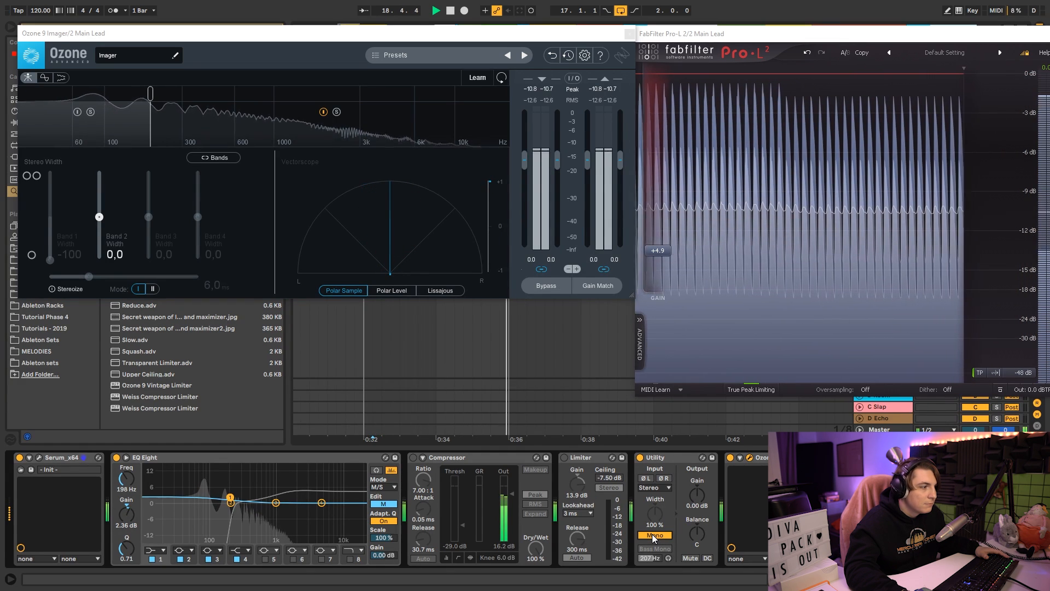
Step: Bypass EQ Eight and toggle Utility's Mono to compare the lead's stereo and mono levels without the Mid boost
click(652, 534)
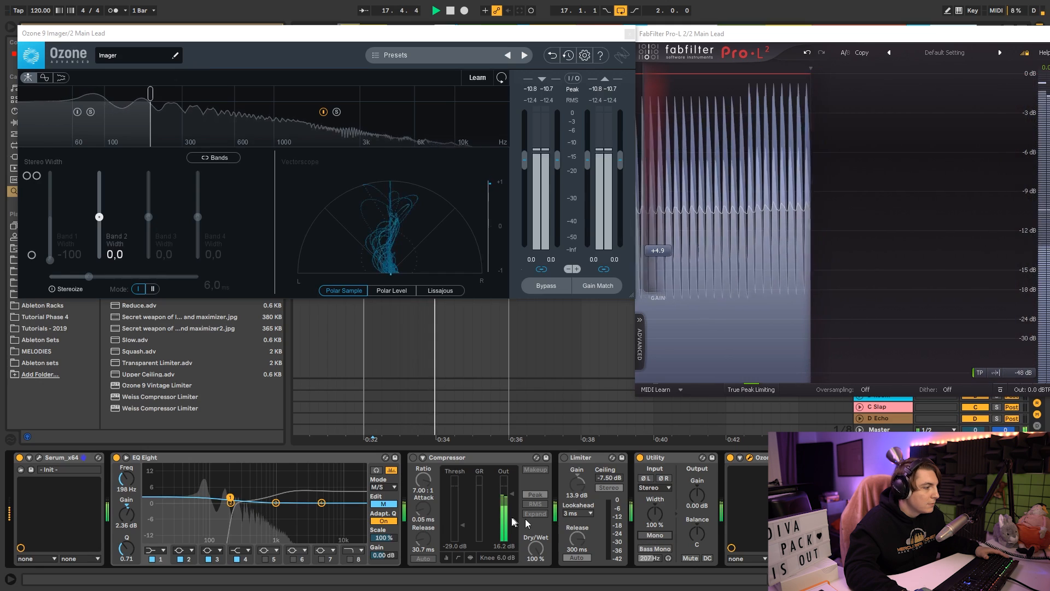
click(116, 457)
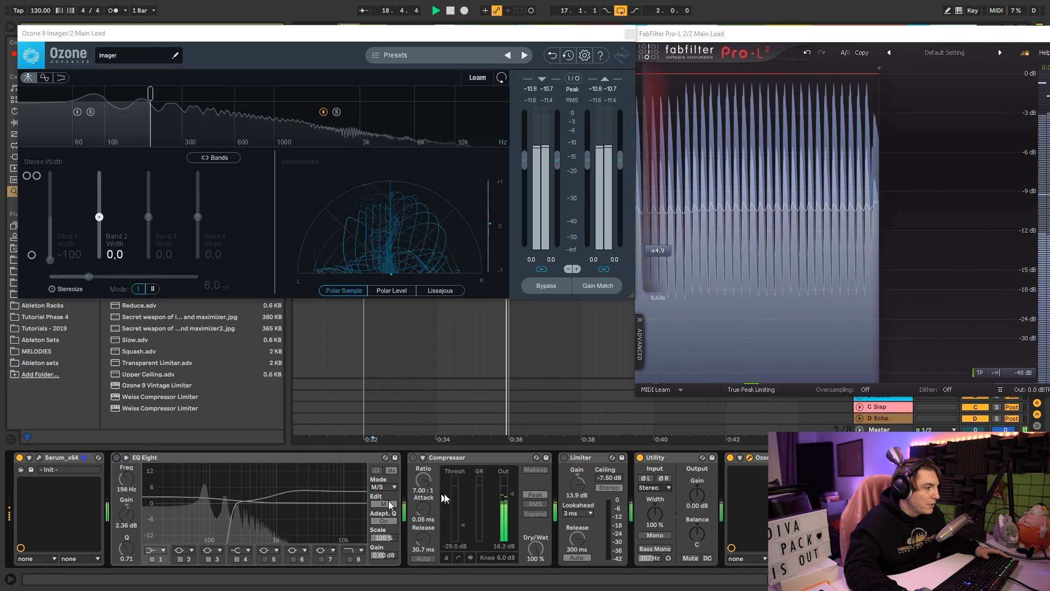
click(655, 535)
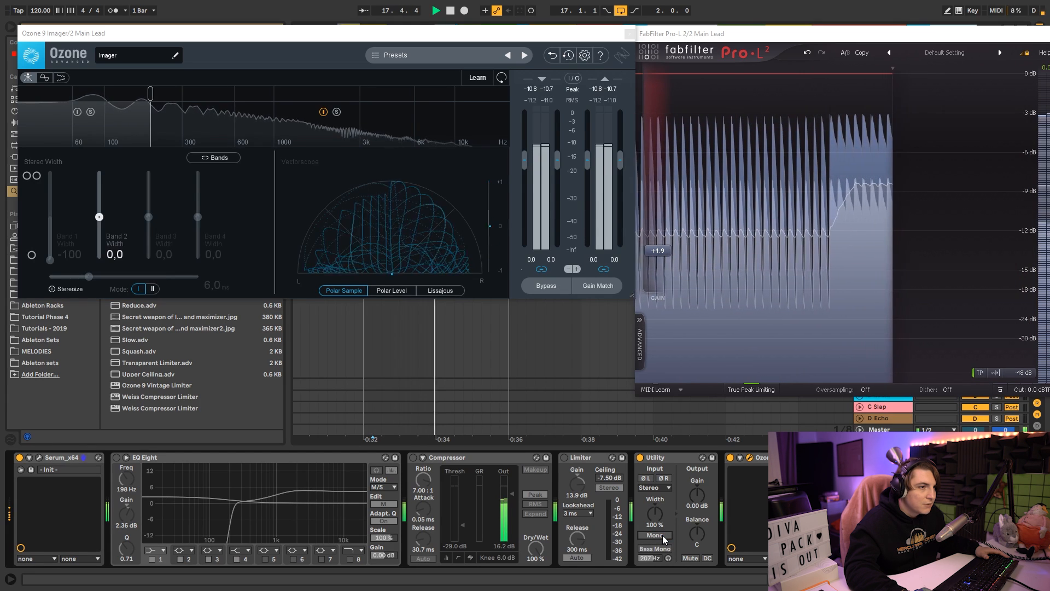
click(655, 535)
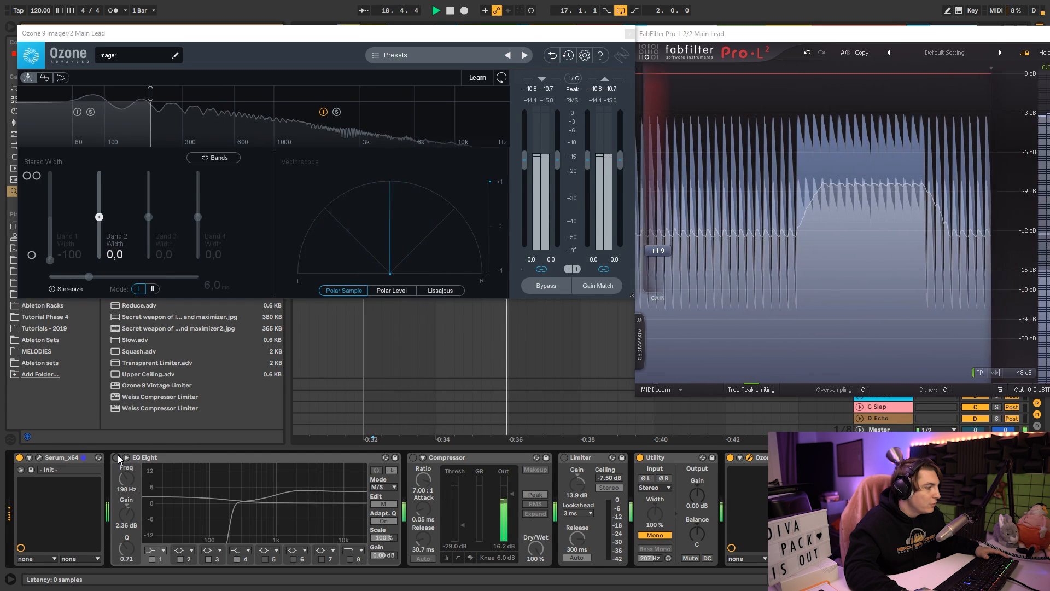
Step: Re-enable EQ Eight and set the Mid channel's band 1 low shelf to 156 Hz and 2.85 dB
click(116, 457)
drag(230, 498, 236, 484)
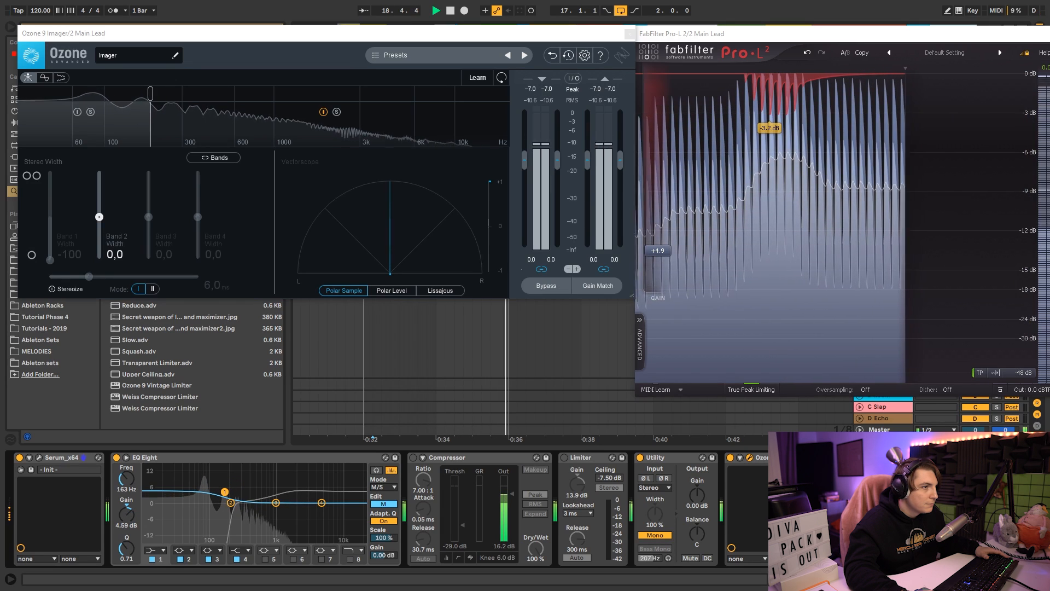
mouse_move(225, 492)
mouse_down()
mouse_move(228, 483)
mouse_move(225, 493)
mouse_up()
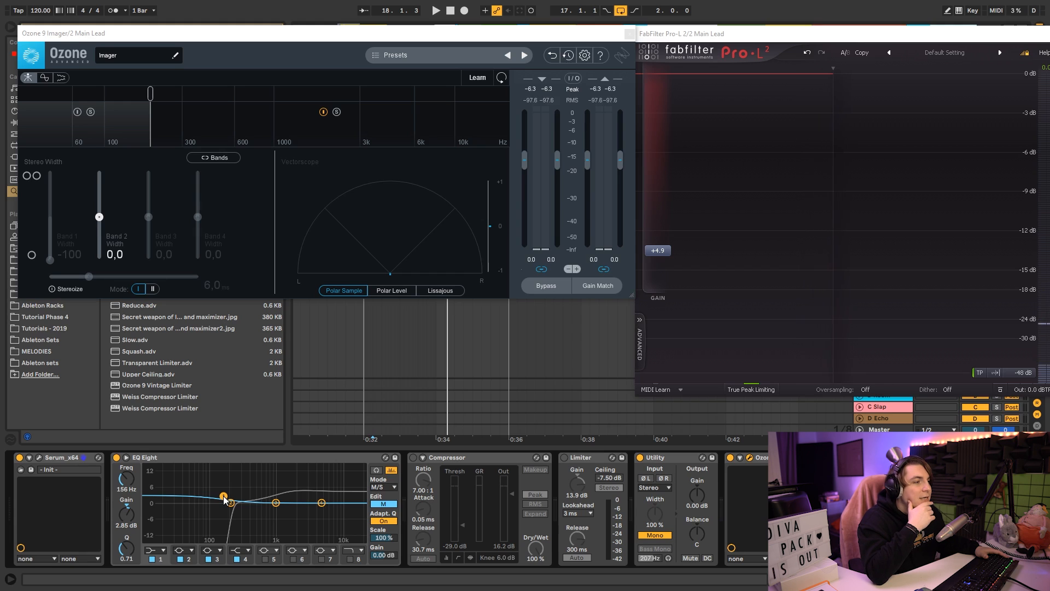
Step: Play the loop, turn Utility's Mono off and compare the lead with EQ Eight off and on, then stop playback
key(space)
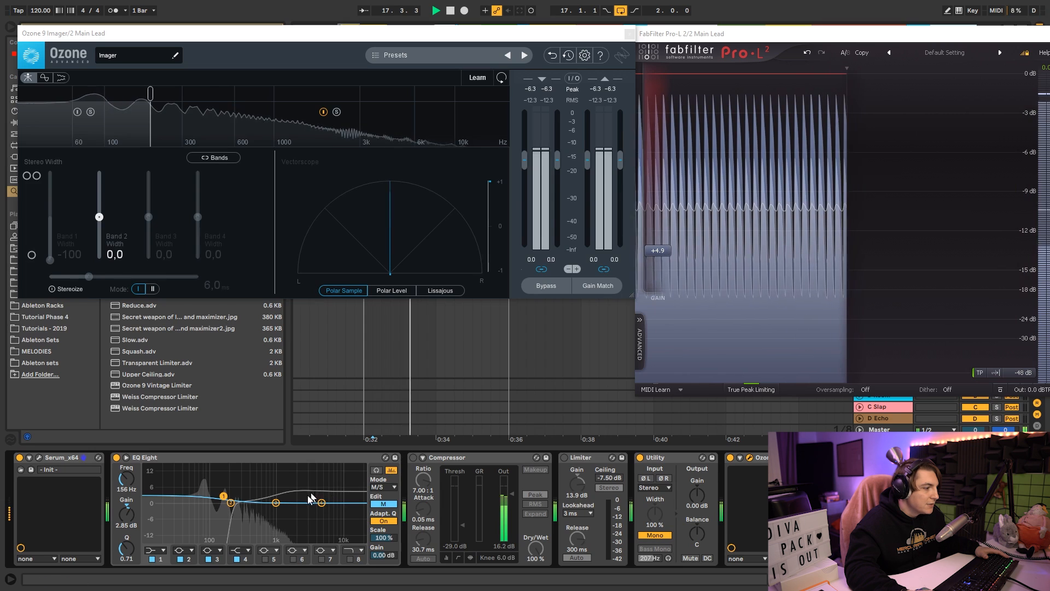
click(653, 536)
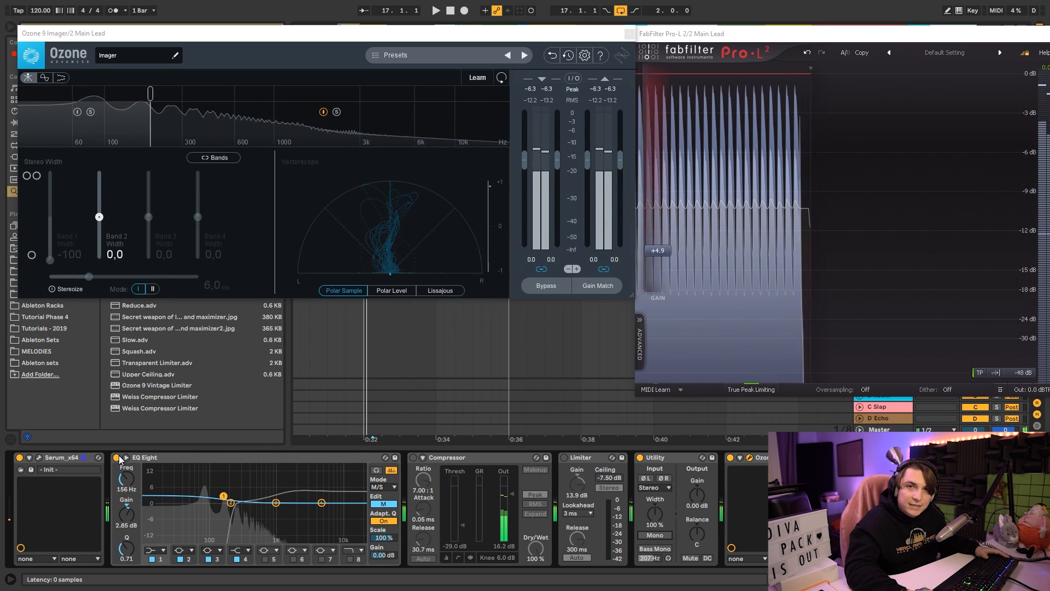
key(space)
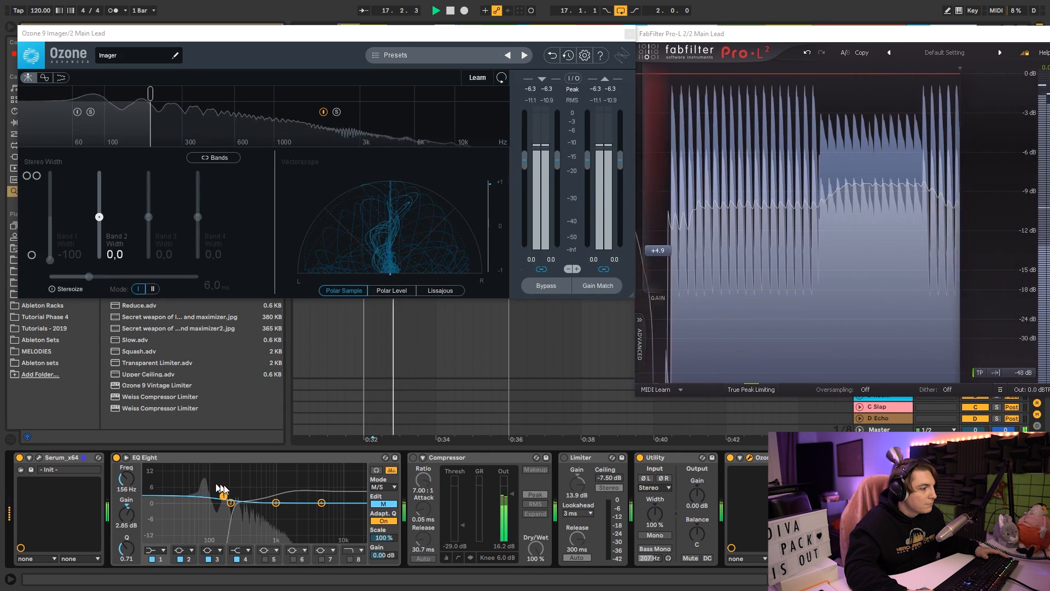
key(space)
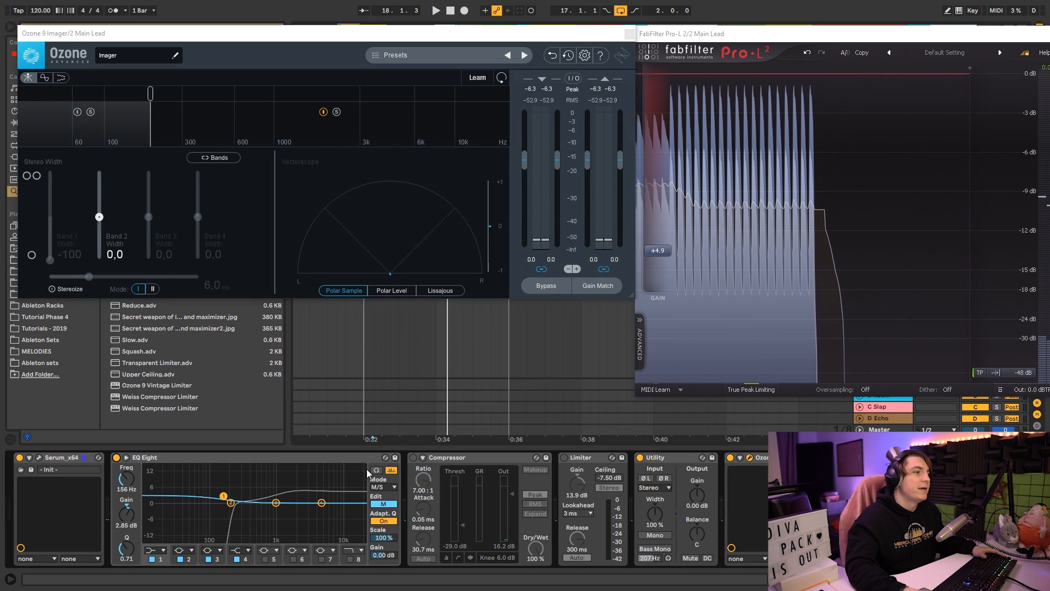
Step: Open the Serum window and raise oscillator A's unison to 4 voices
drag(905, 39, 903, 44)
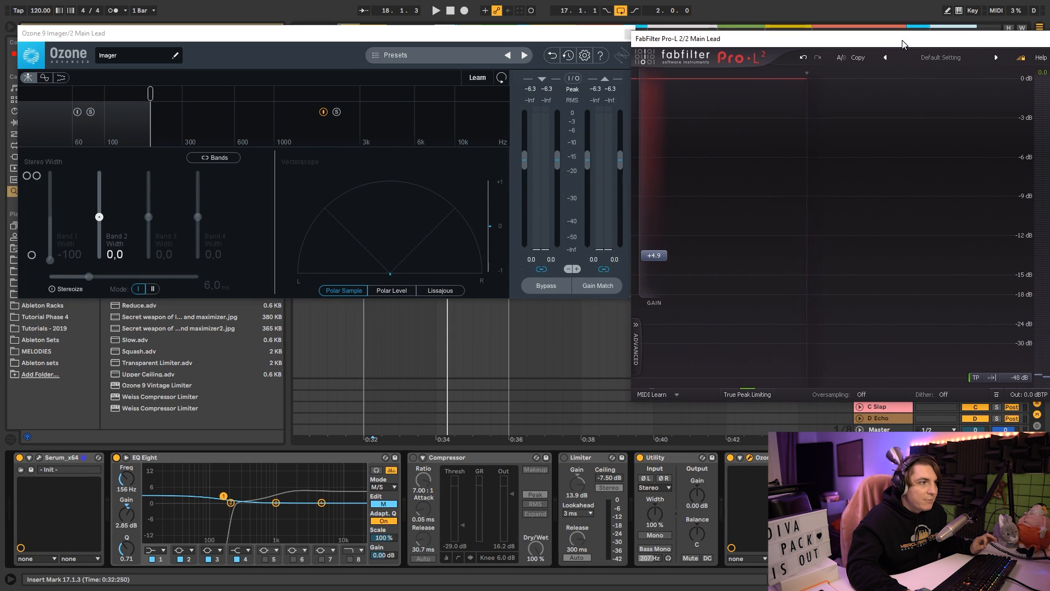
click(39, 458)
drag(321, 51, 467, 70)
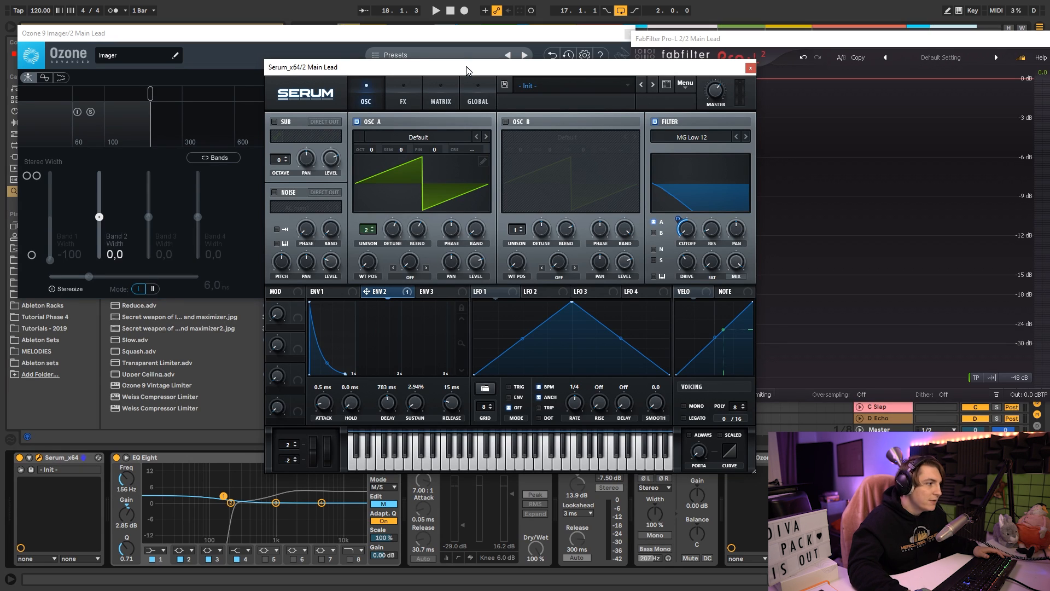
drag(368, 232, 366, 224)
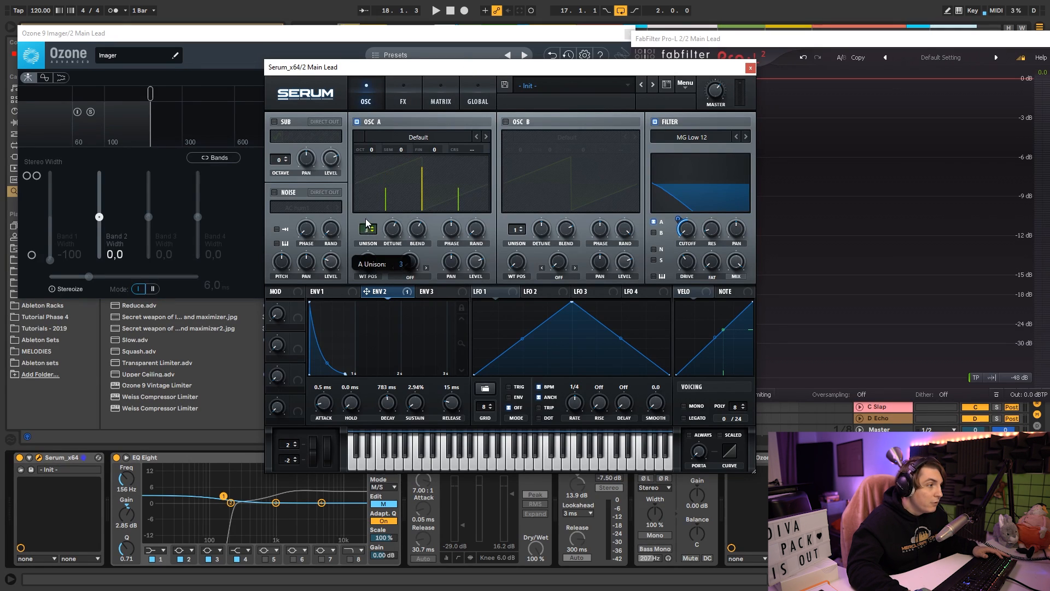
drag(367, 176, 371, 212)
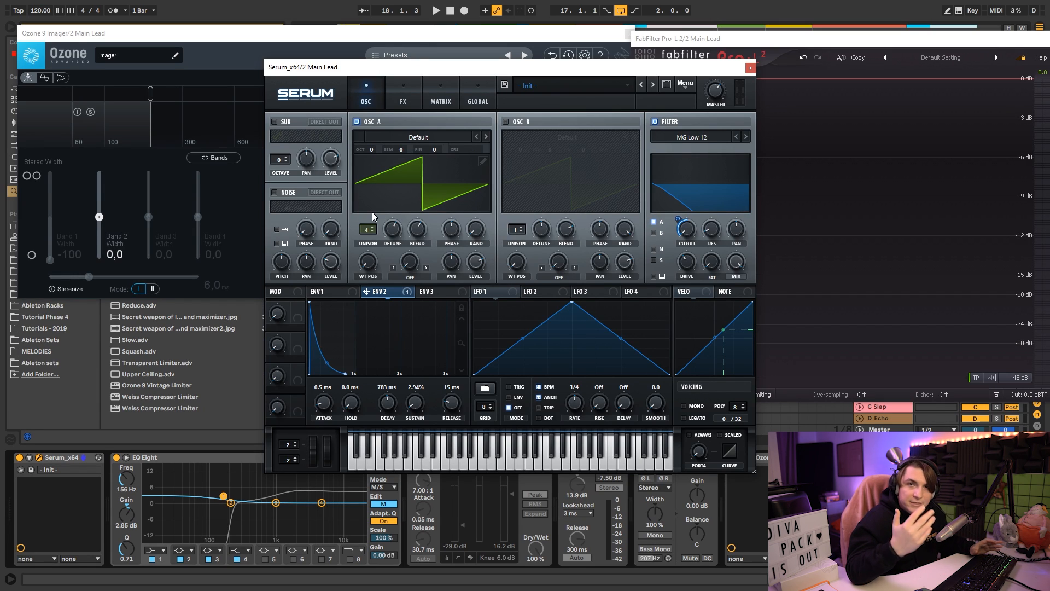
Step: Bypass EQ Eight, turn on Utility's Mono and move the Serum window clear of the Pro-L 2 display
drag(605, 67, 537, 39)
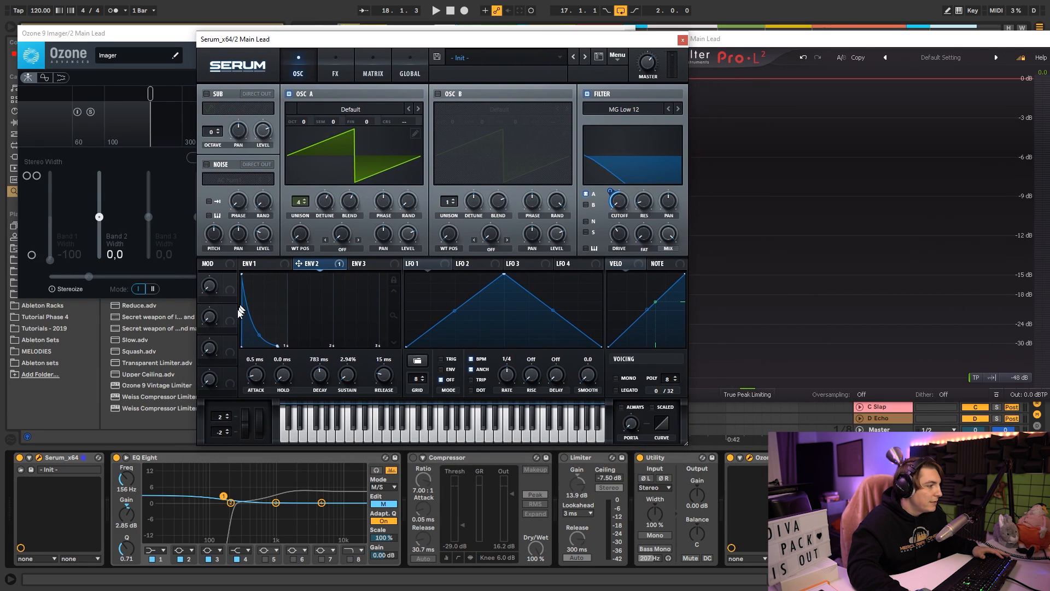
click(115, 460)
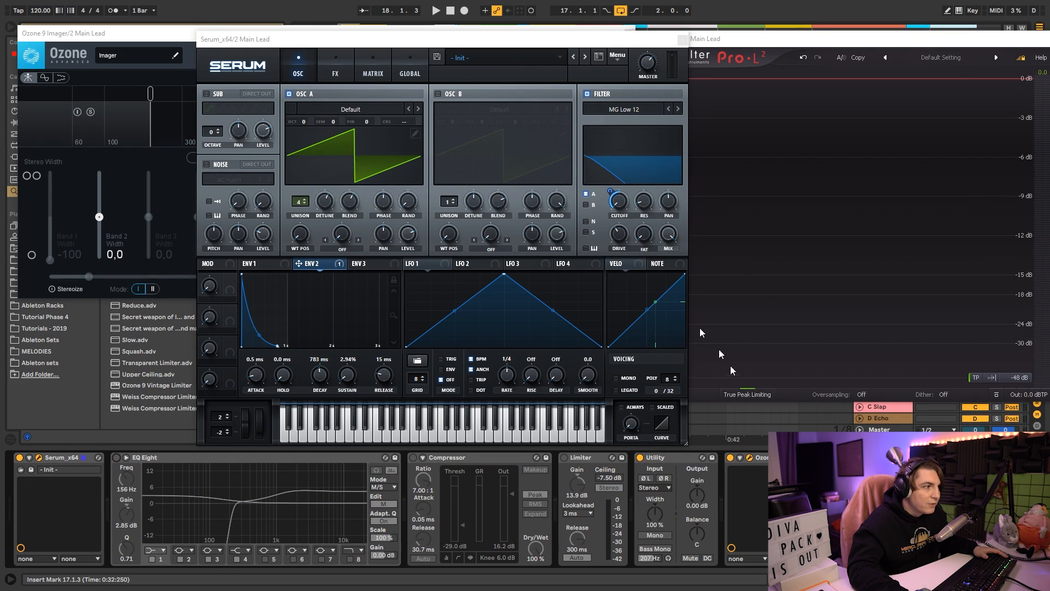
drag(598, 45, 493, 45)
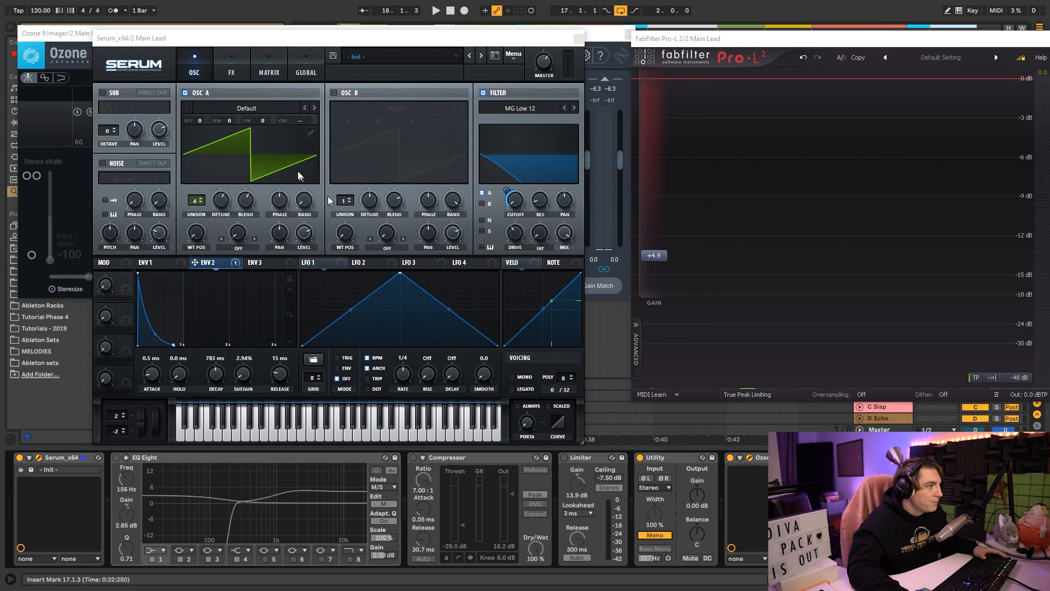
Step: Set oscillator A's unison to 1 voice, play the loop in mono, and raise unison to 2 voices to compare levels
drag(191, 205, 193, 225)
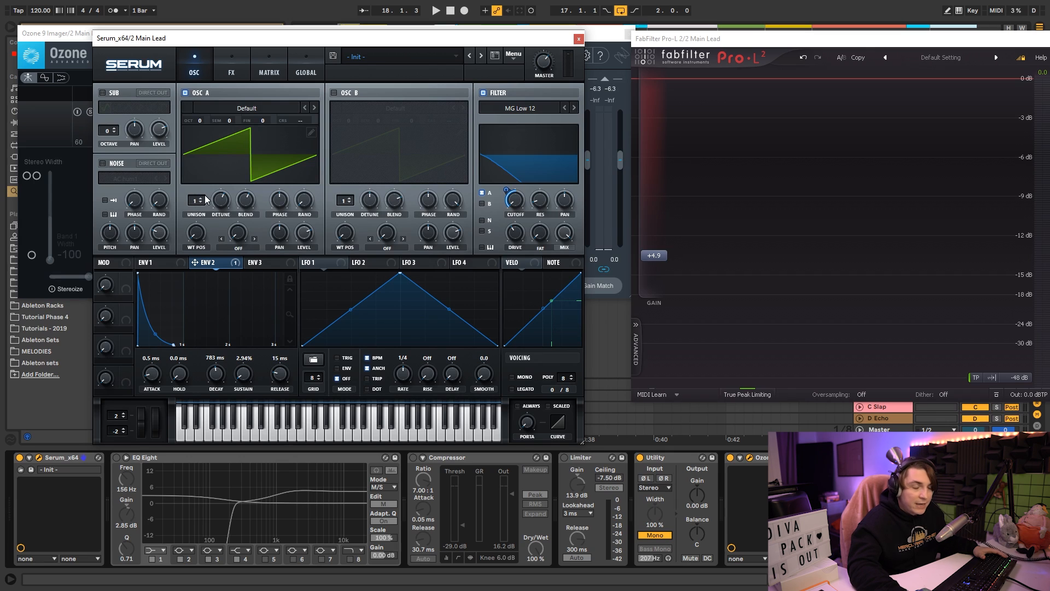
key(space)
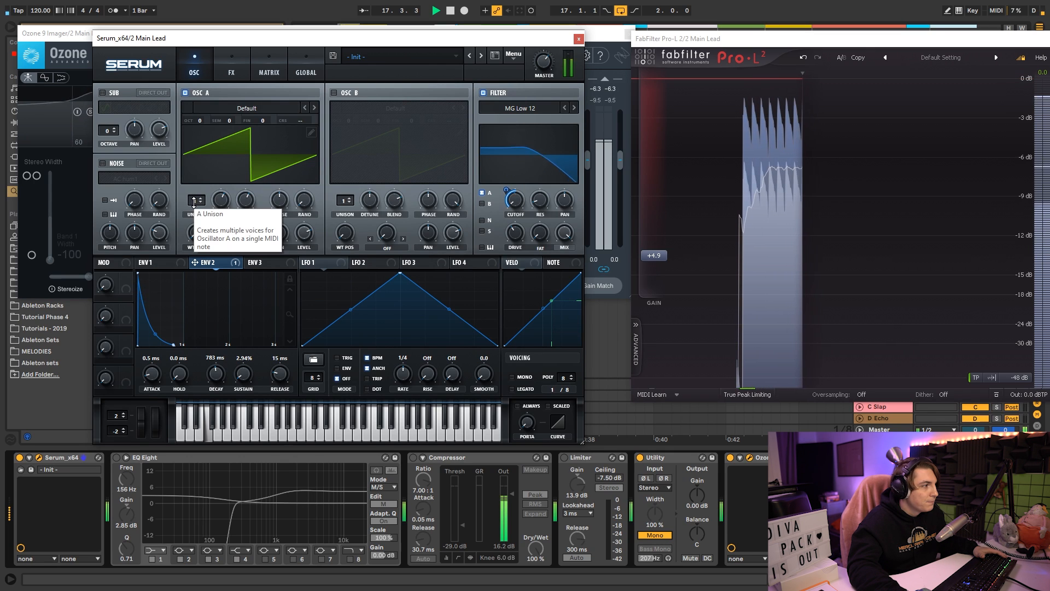
drag(193, 203, 194, 192)
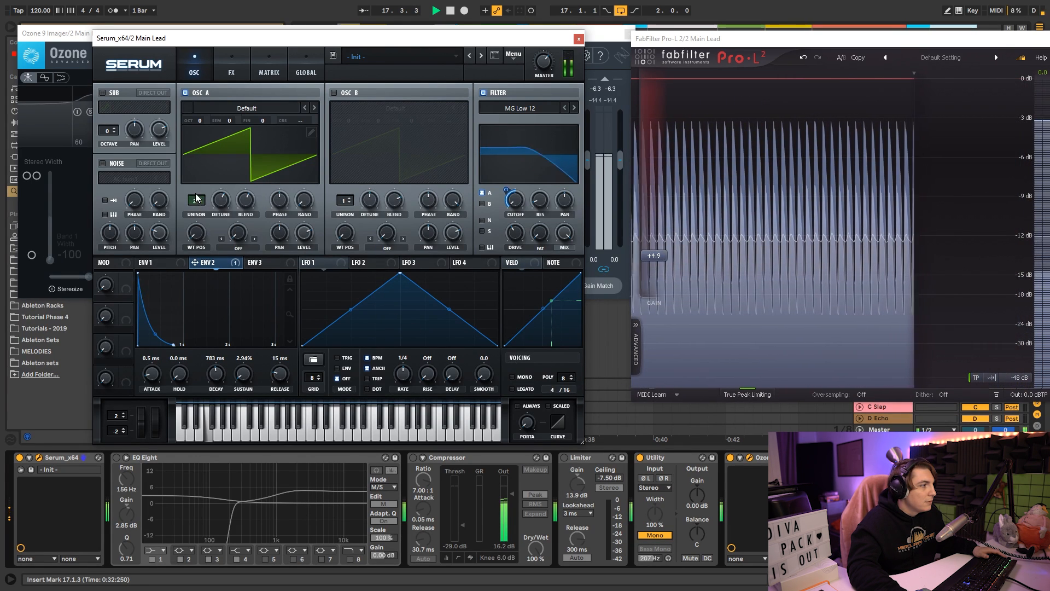
Step: Raise oscillator A's unison to 7 voices and lower Pro-L 2's gain to +2.0
drag(199, 201, 204, 154)
click(653, 256)
drag(654, 258, 654, 275)
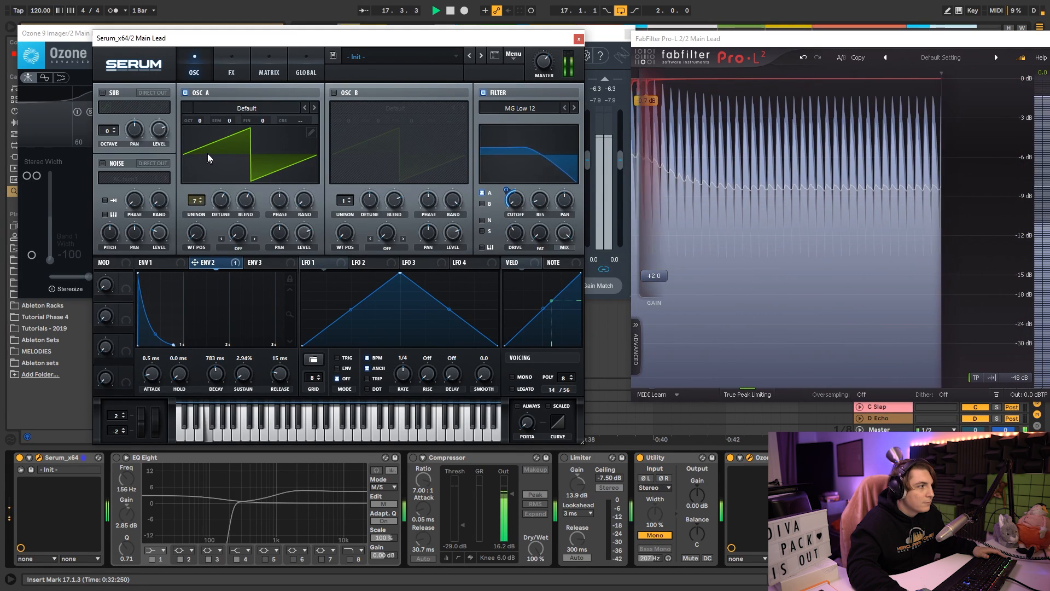
Step: Raise oscillator A's unison to 16 voices and reset Pro-L 2's gain to +0.0
drag(196, 200, 232, 54)
click(650, 274)
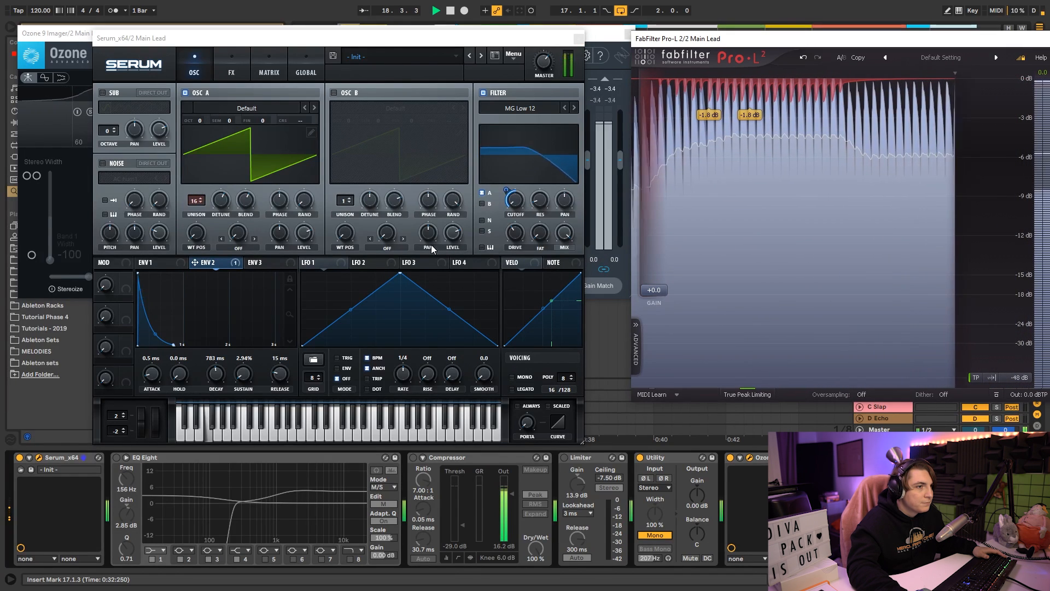
Step: Lower oscillator A's unison to 1 voice, raise it to 2 and 7 voices to compare mono levels, and stop playback
click(201, 206)
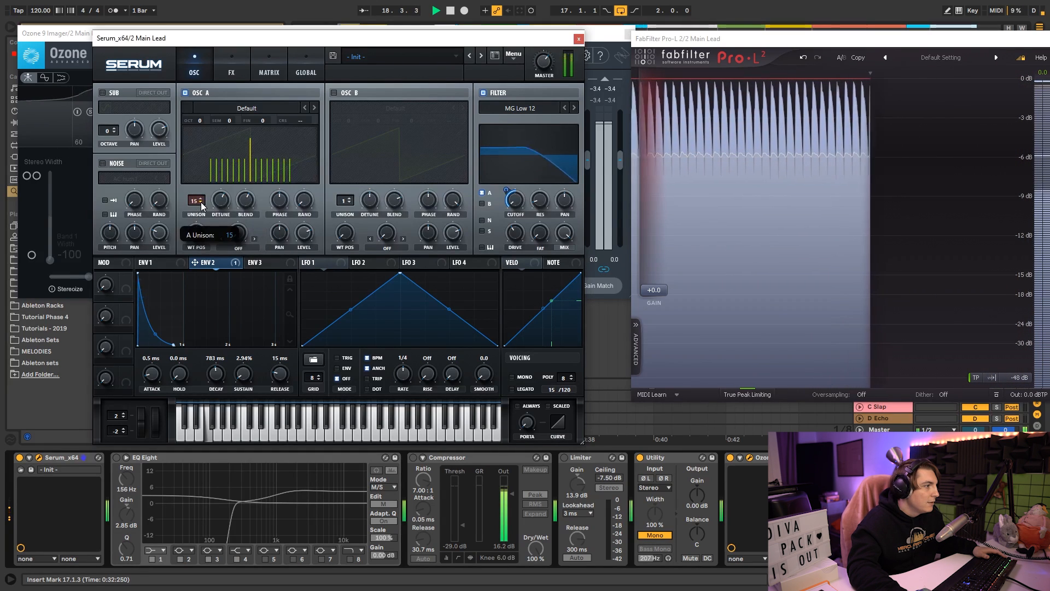
drag(202, 205, 222, 429)
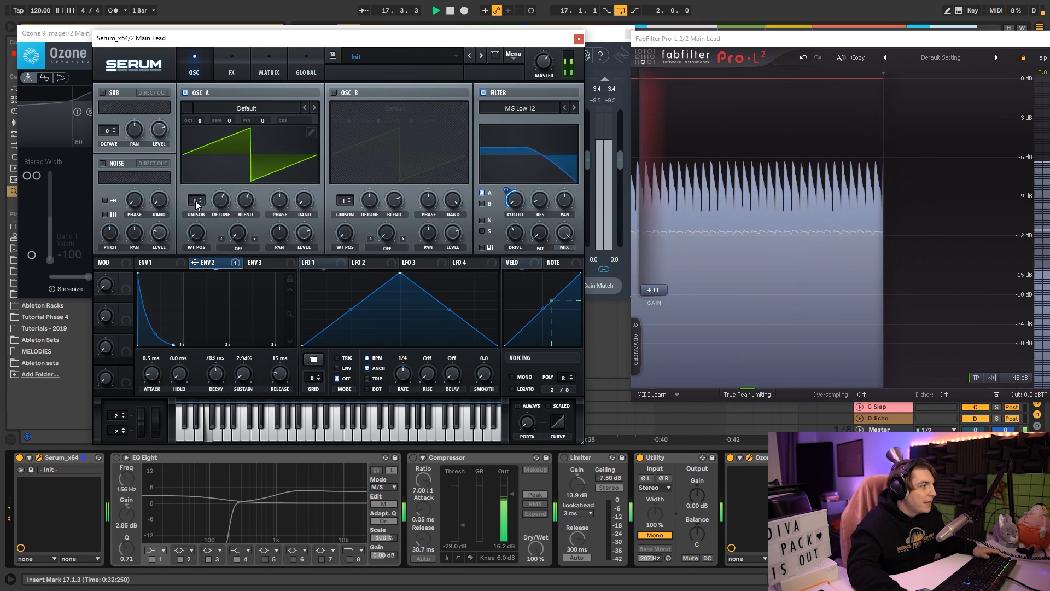
drag(197, 204, 197, 199)
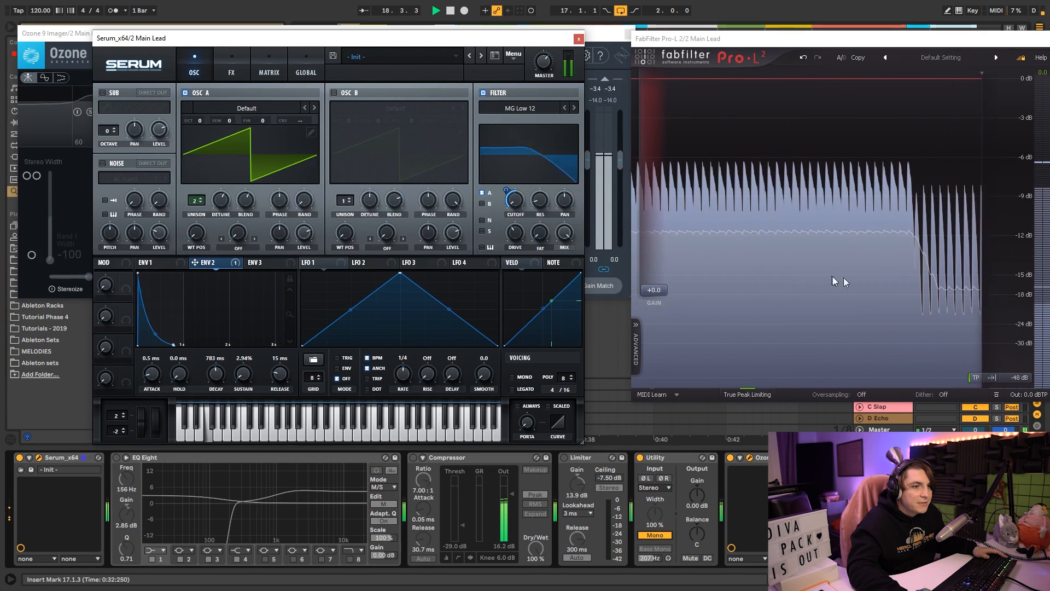
drag(201, 187, 205, 157)
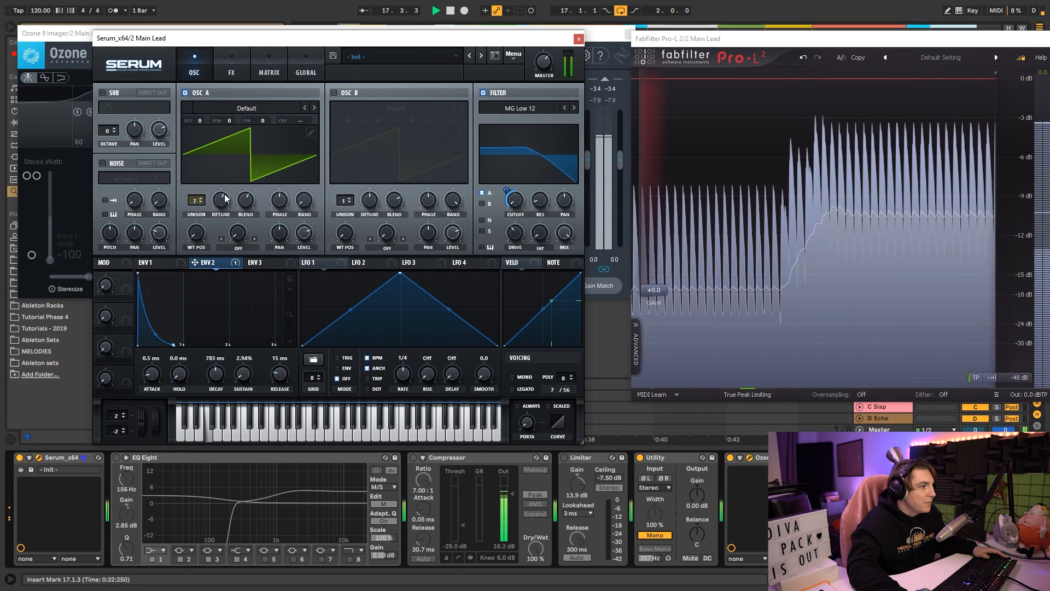
key(space)
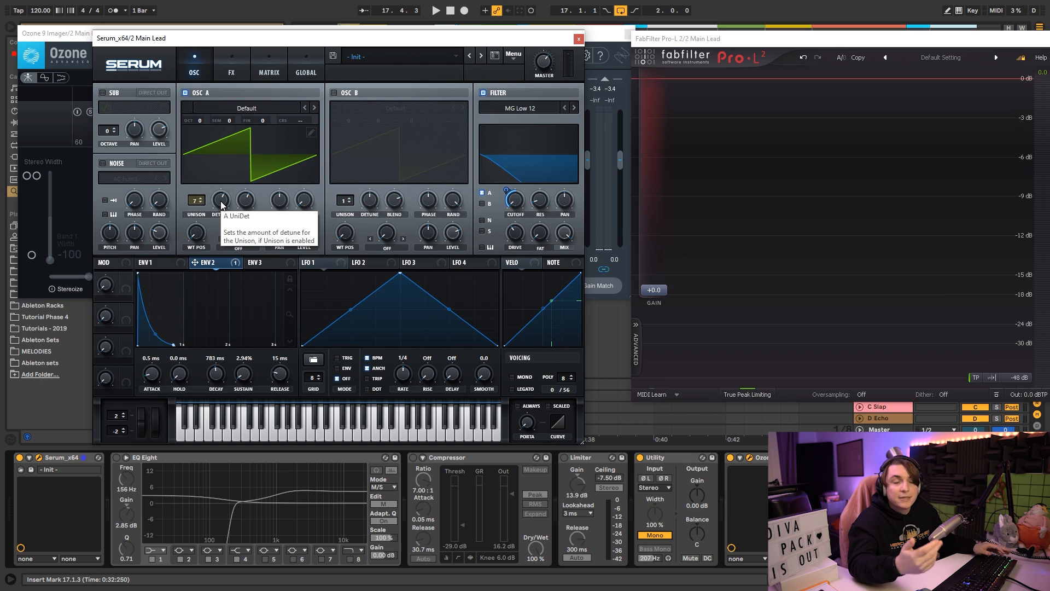
Step: Turn off Utility's Mono and raise oscillator A's unison to 9 voices while the loop plays, stopping playback at the end
key(space)
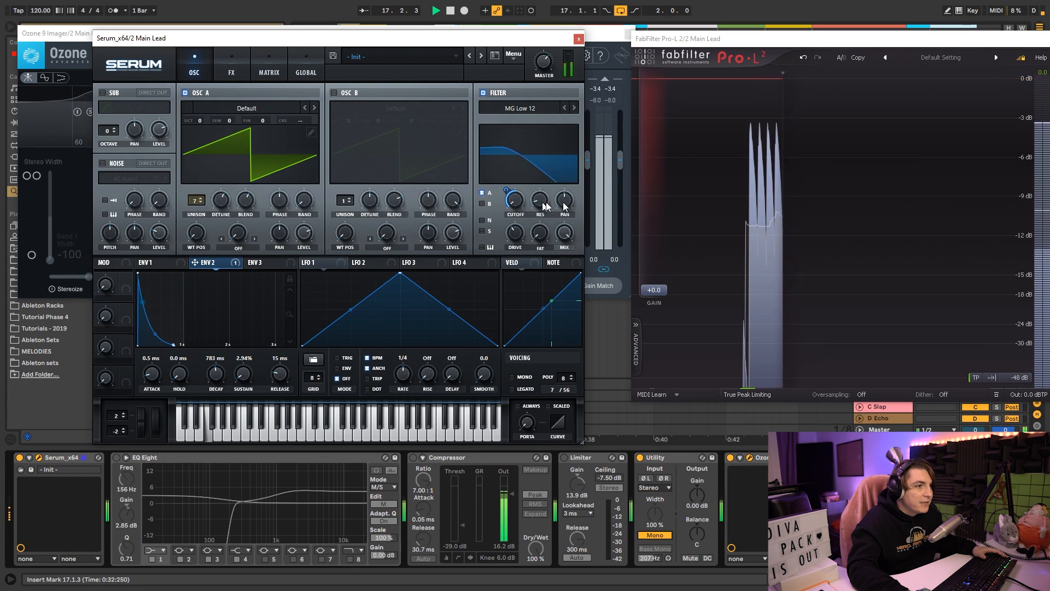
key(space)
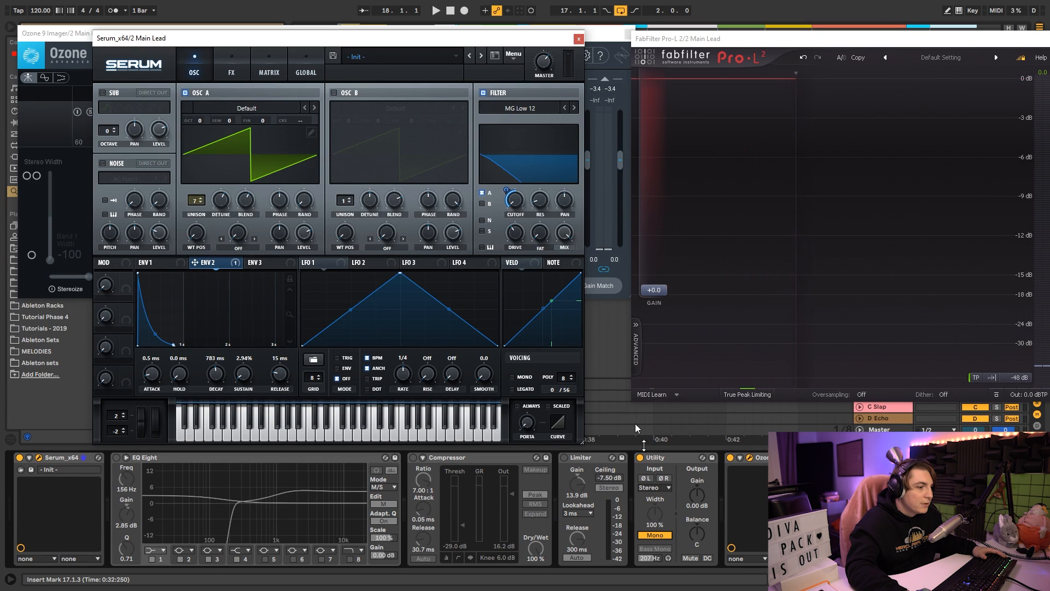
key(space)
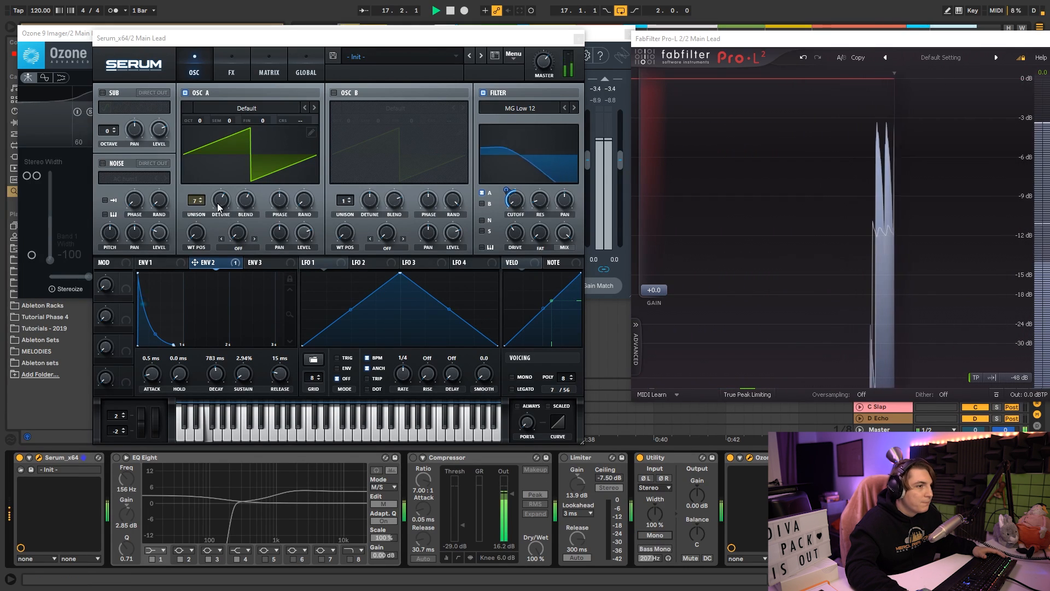
drag(196, 201, 201, 187)
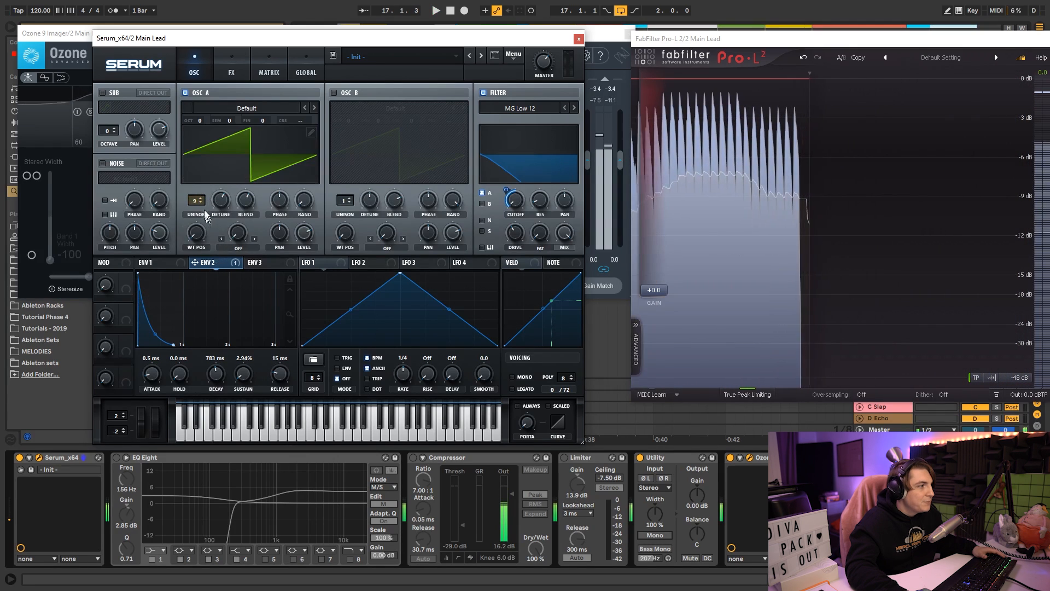
key(space)
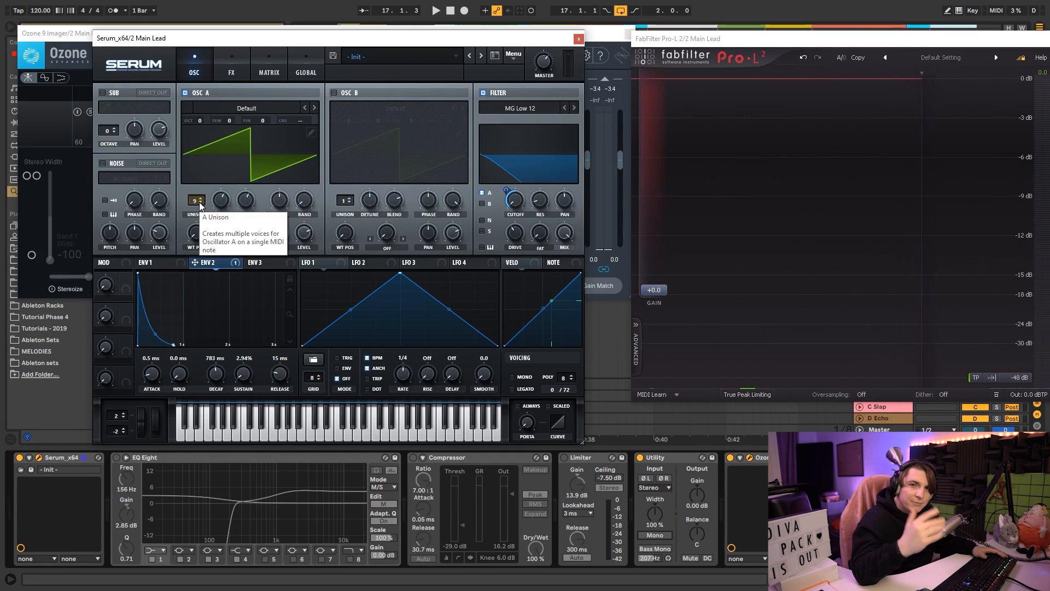
Step: Play the loop while lowering oscillator A's unison and bringing it back to 9 voices to compare stereo levels
key(space)
mouse_move(200, 205)
mouse_down()
mouse_move(218, 281)
mouse_move(211, 217)
mouse_up()
key(space)
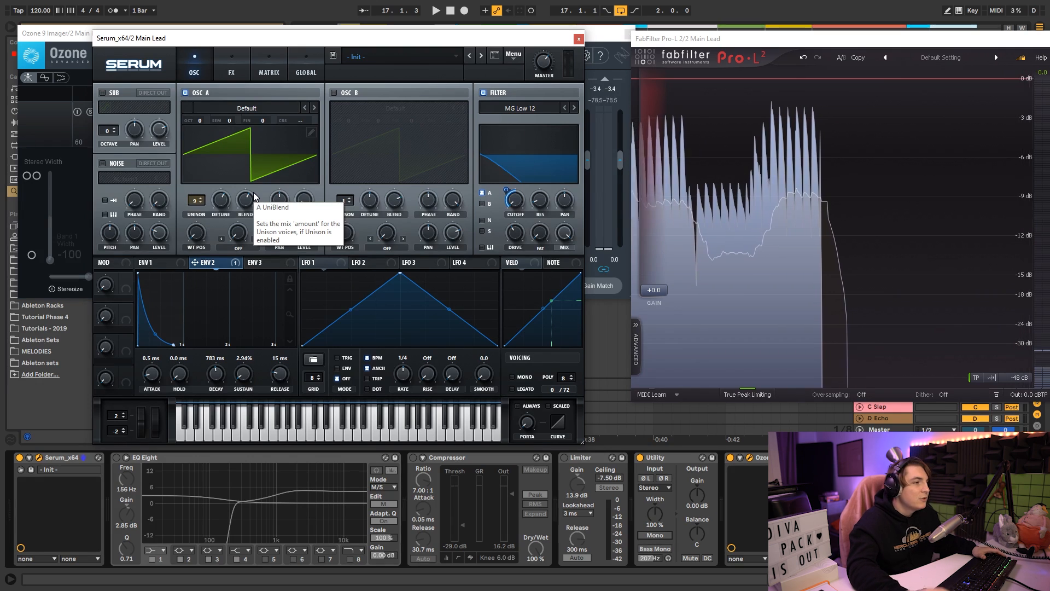
Step: Move the Serum window slightly and play the loop, switching Utility's Mono on and off to compare the 9-voice lead
drag(240, 40, 261, 51)
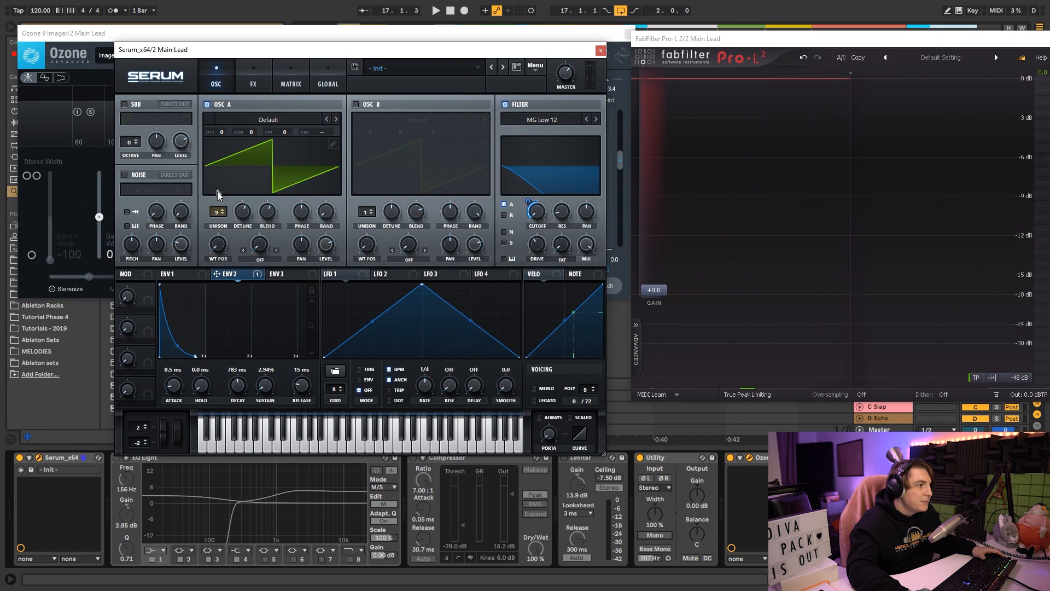
key(space)
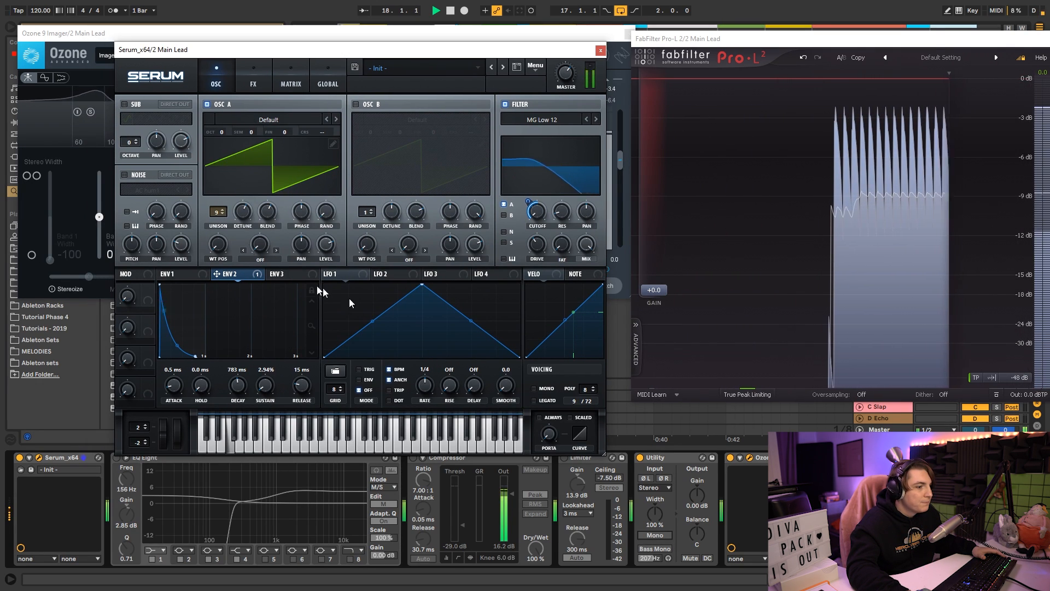
click(648, 535)
click(647, 534)
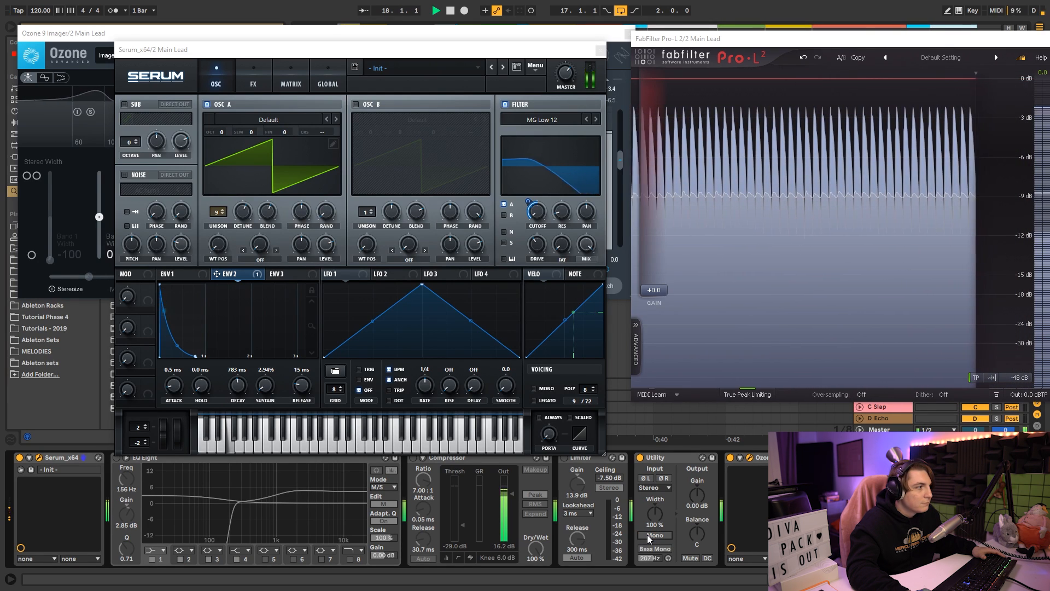
key(space)
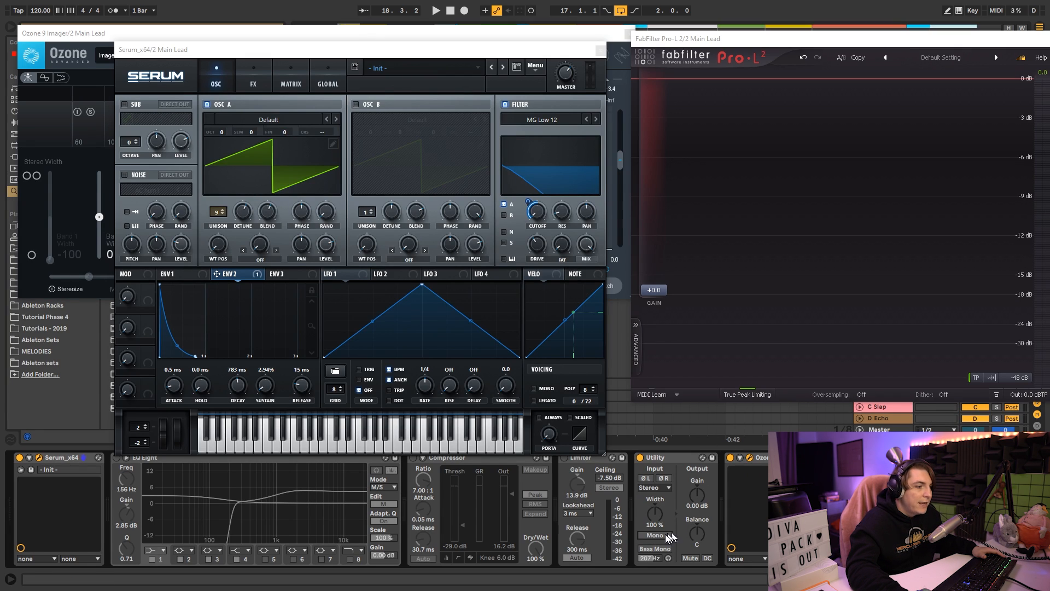
Step: Separate the Pro-L 2 and Serum windows and lower oscillator A's unison to 7 and then 5 voices during playback
drag(770, 42, 763, 60)
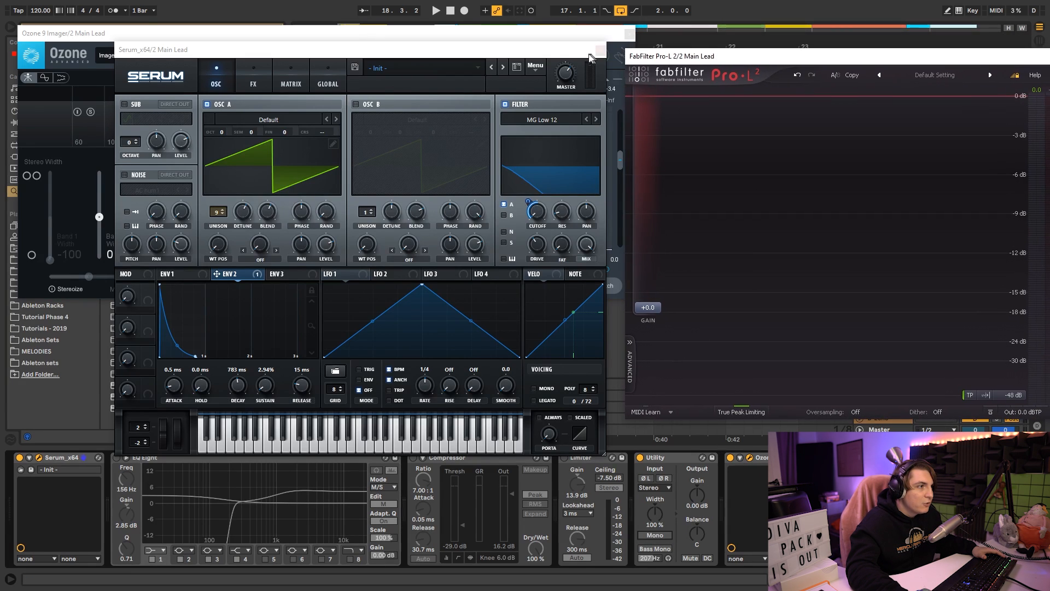
drag(574, 55, 567, 53)
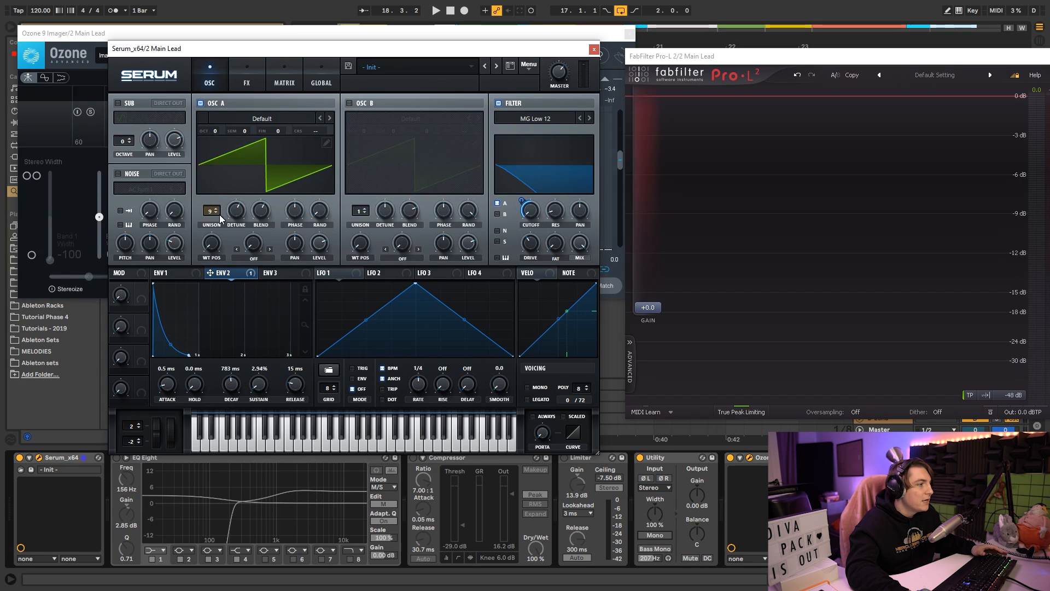
key(space)
drag(220, 218, 210, 230)
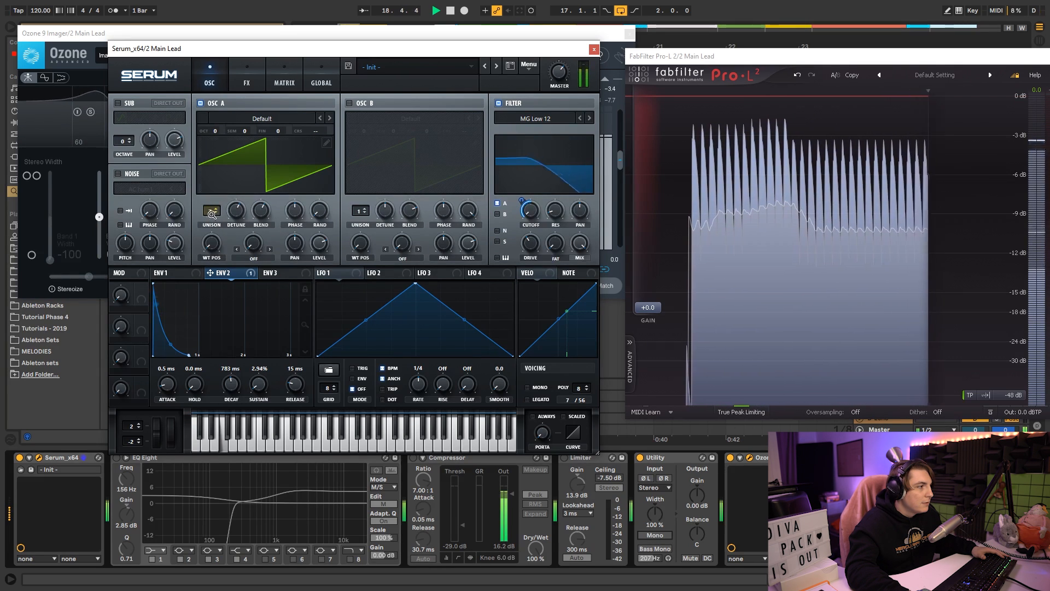
drag(212, 213, 208, 224)
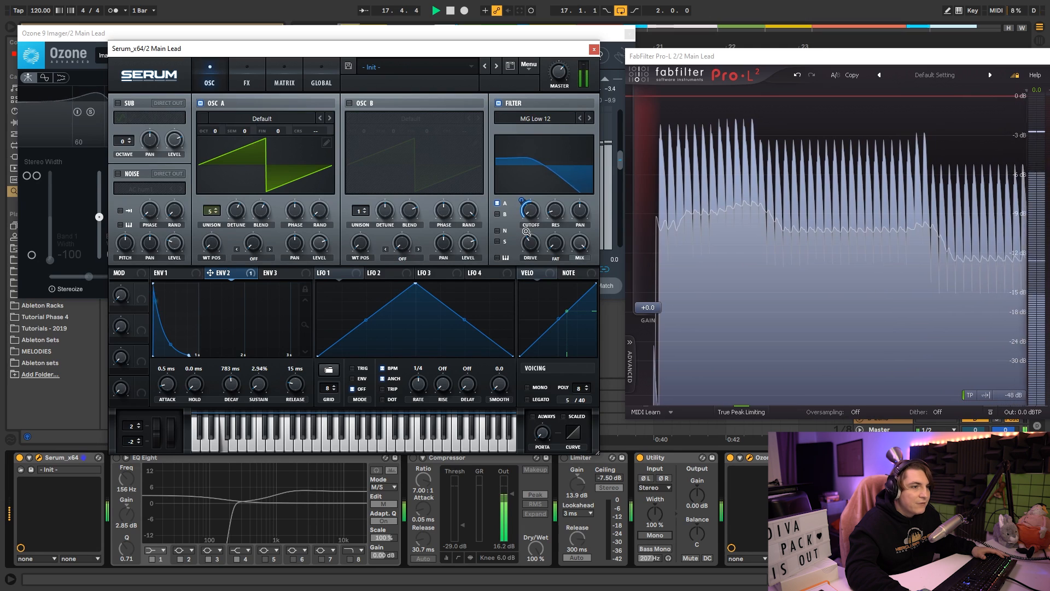
Step: Switch Utility's Mono on and off while trying oscillator A at 4 and 3 unison voices, and return to 5 voices
click(650, 536)
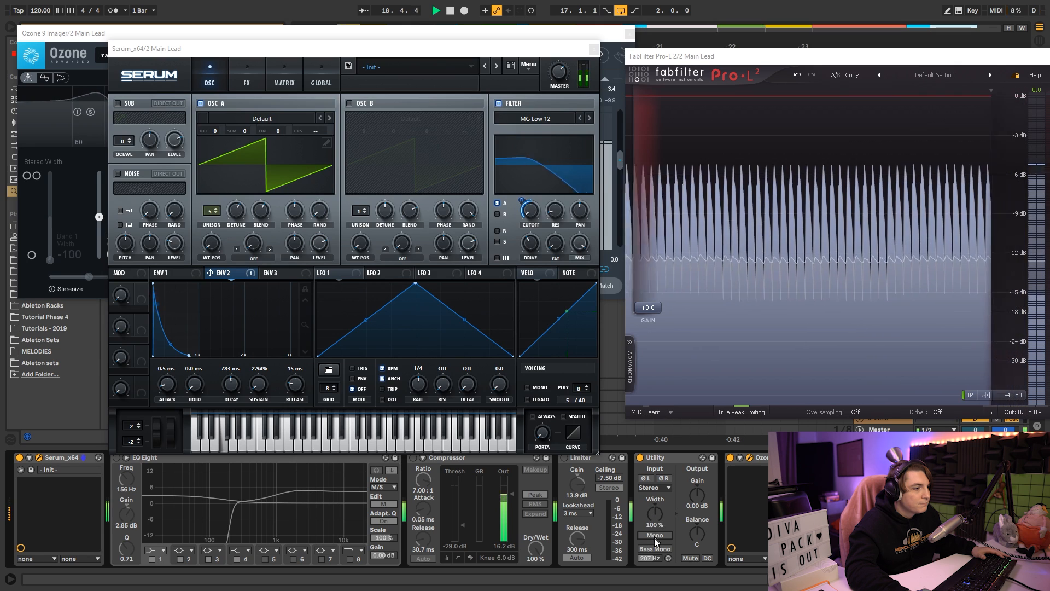
drag(210, 211, 209, 219)
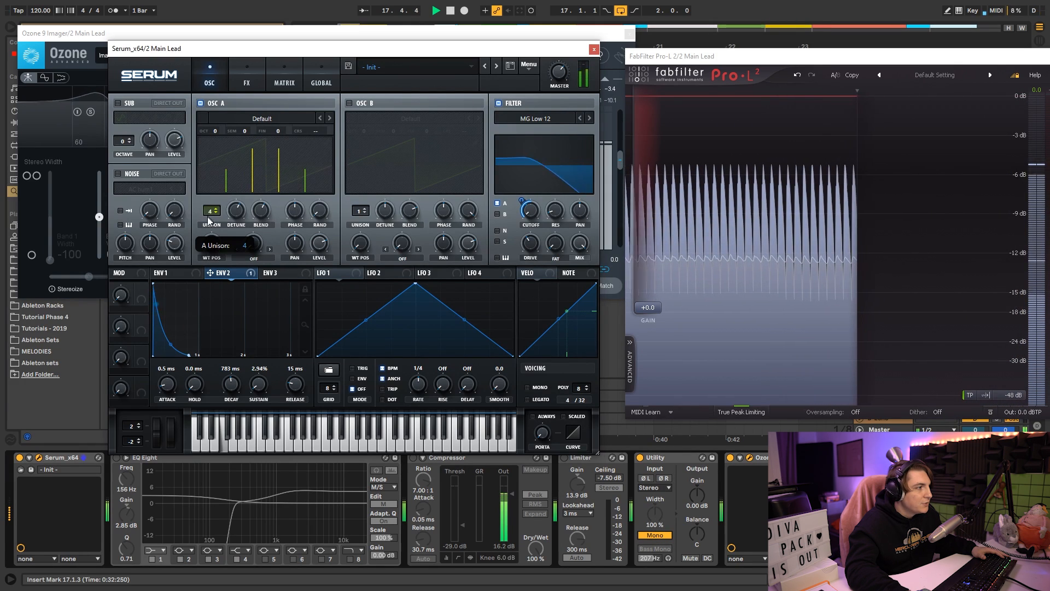
click(664, 536)
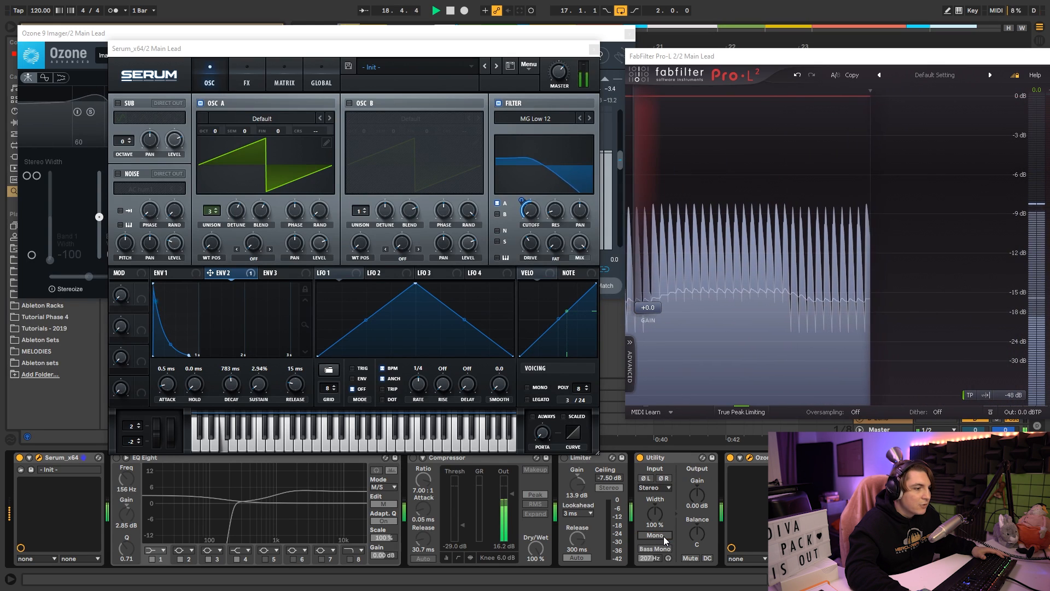
drag(208, 218, 208, 208)
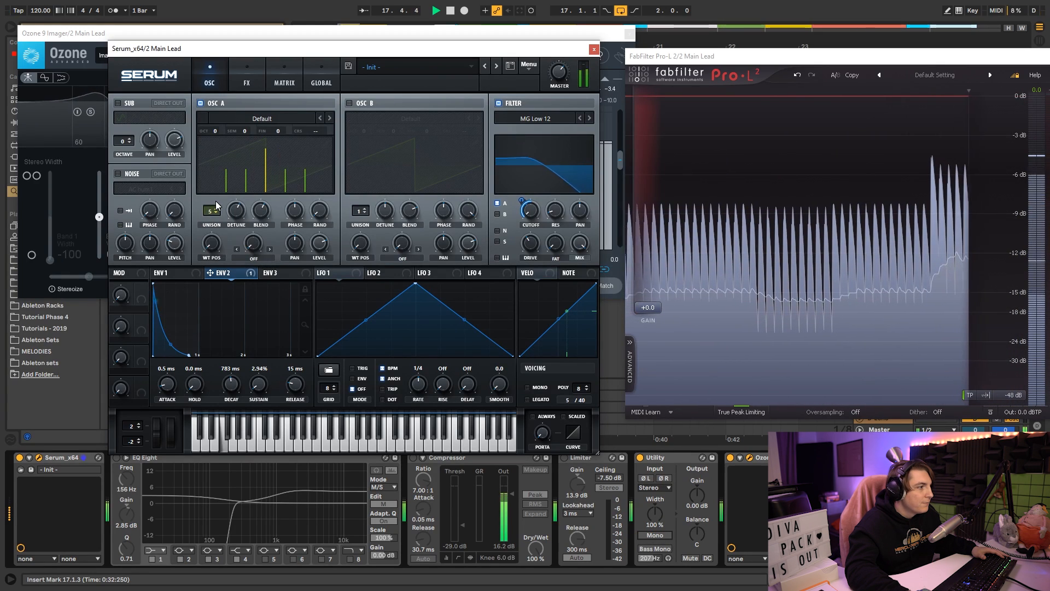
Step: Toggle Utility's Mono repeatedly to compare the 5-voice lead in mono and stereo, and stop playback
click(658, 536)
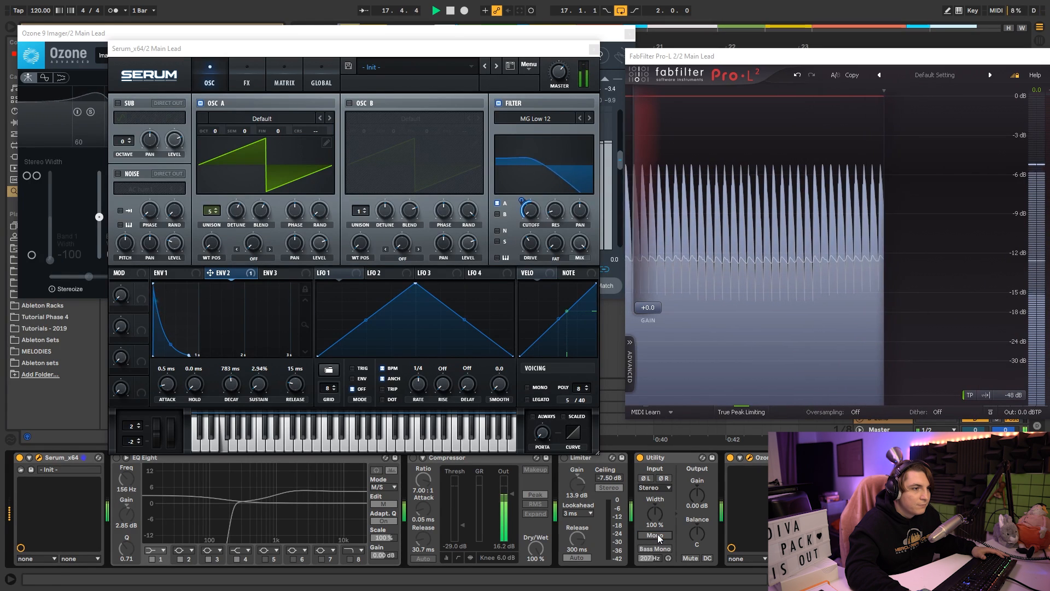
click(658, 537)
click(658, 537)
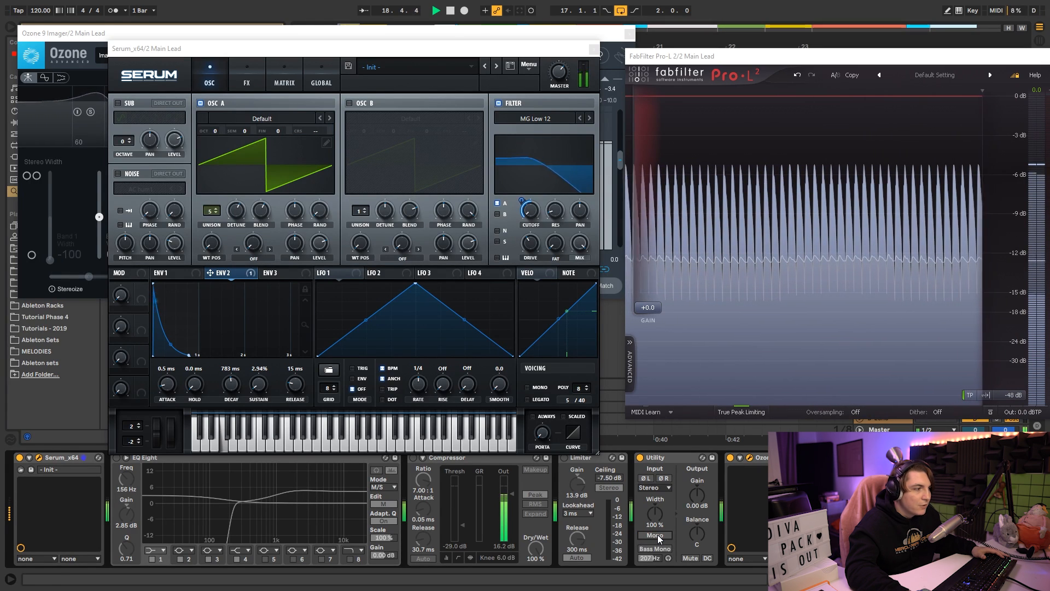
key(space)
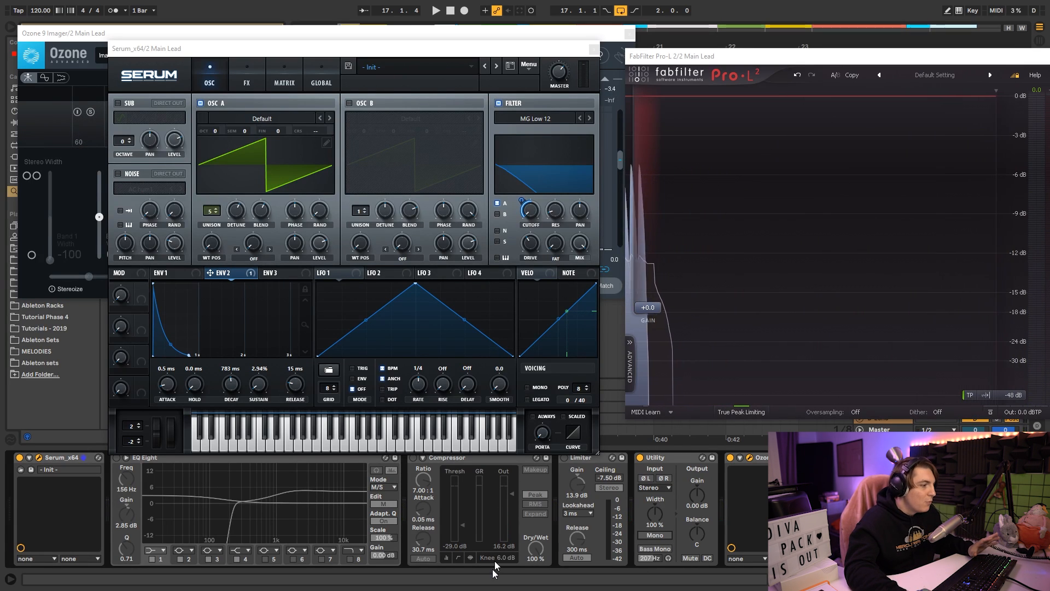
Step: Move the Serum window clear of the device chain, restart the loop and re-enable EQ Eight
drag(543, 54, 530, 39)
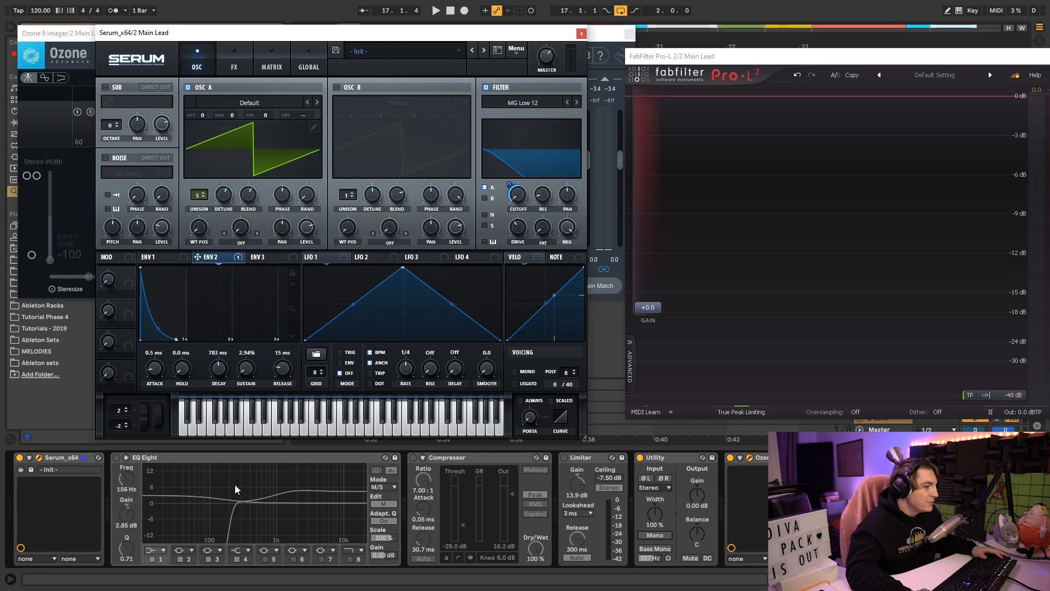
key(space)
mouse_move(222, 202)
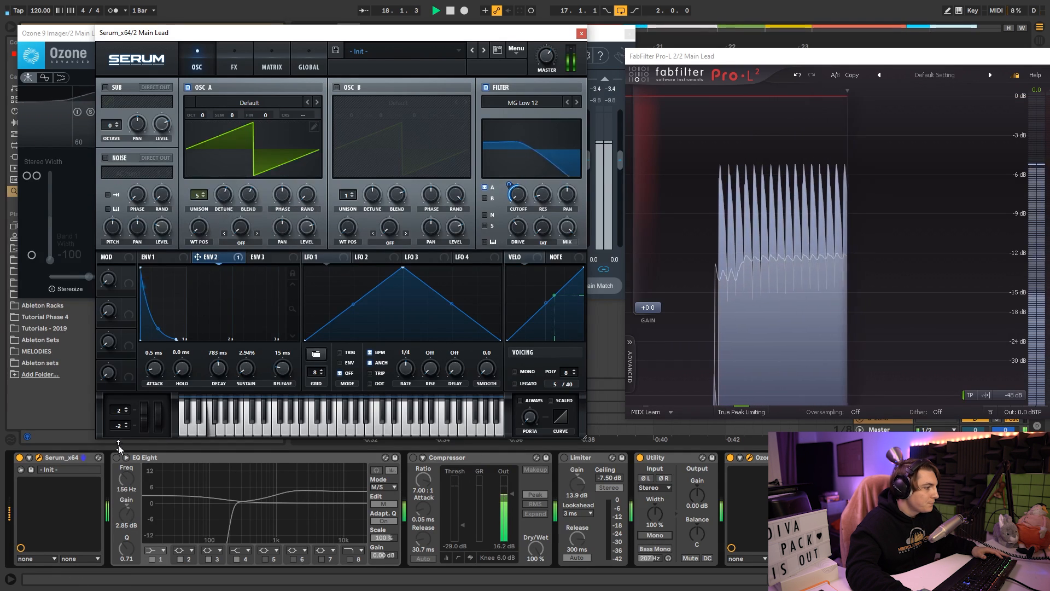
click(244, 470)
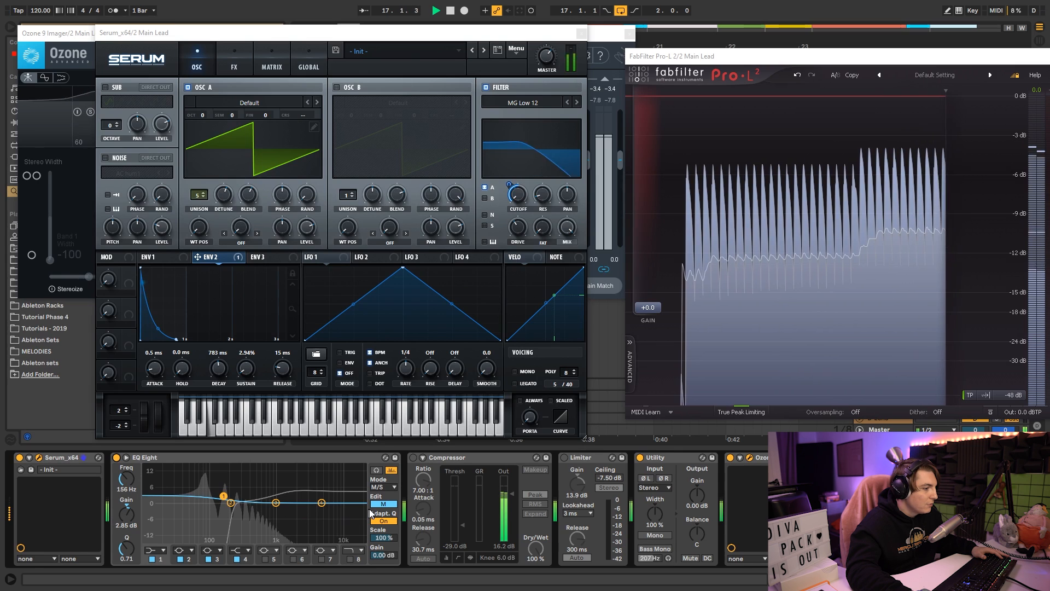
Step: Switch EQ Eight to side editing, set the low cut to 160 Hz, and compare the sound with the EQ bypassed
click(383, 504)
drag(233, 512, 204, 511)
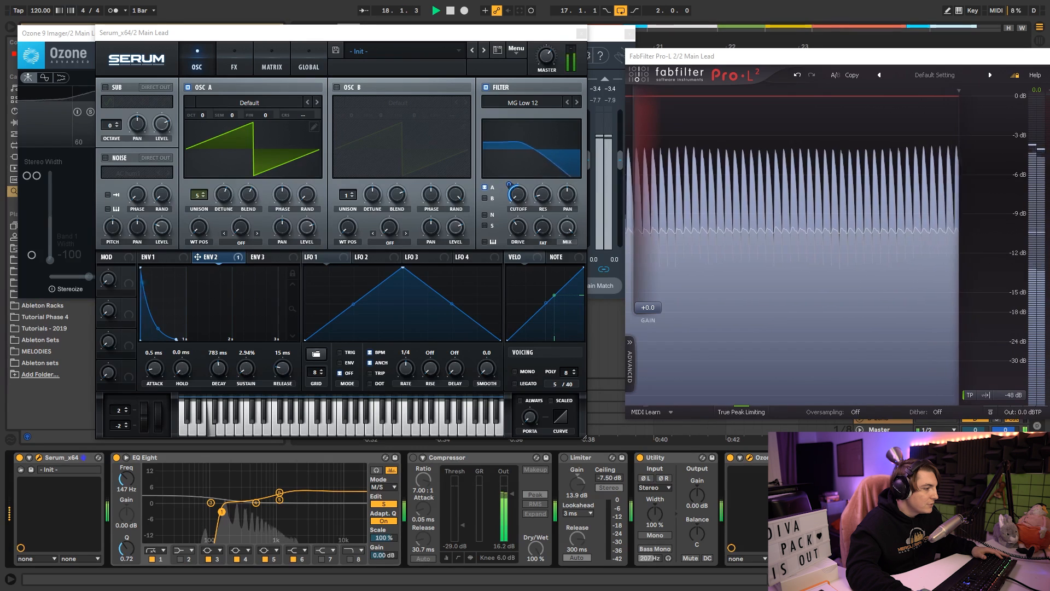
drag(218, 516, 224, 516)
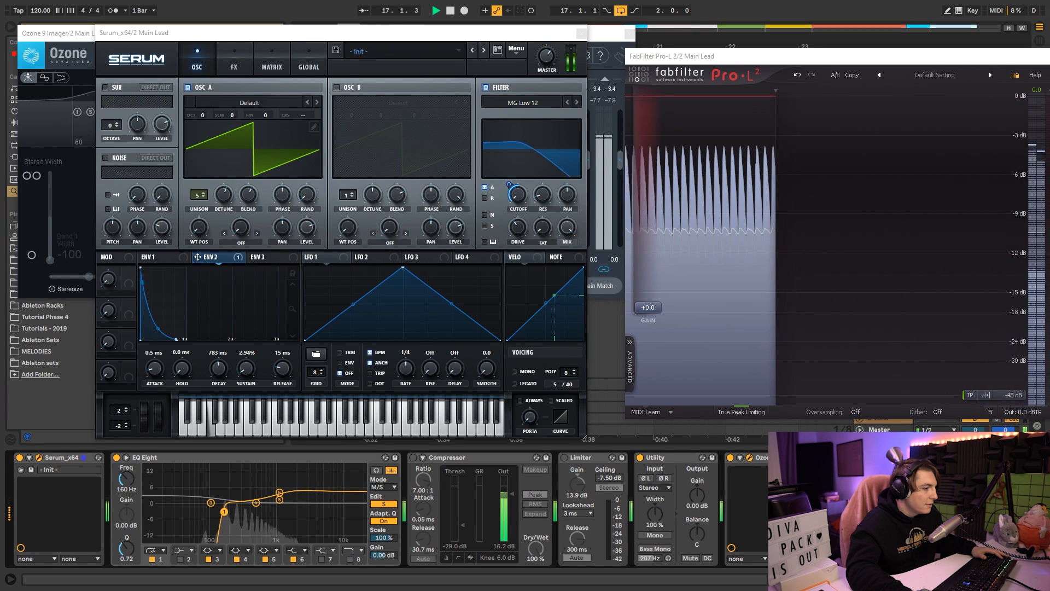
click(116, 458)
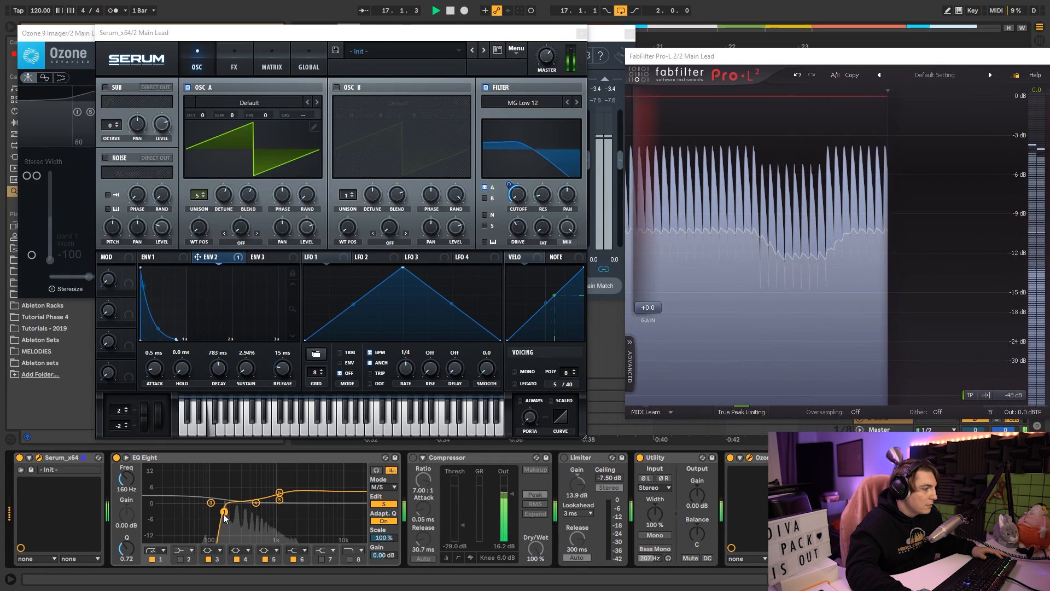
Step: Move the lowest side band to 88.0 Hz with 1.12 dB gain and switch EQ Eight back to mid editing
drag(210, 502, 208, 500)
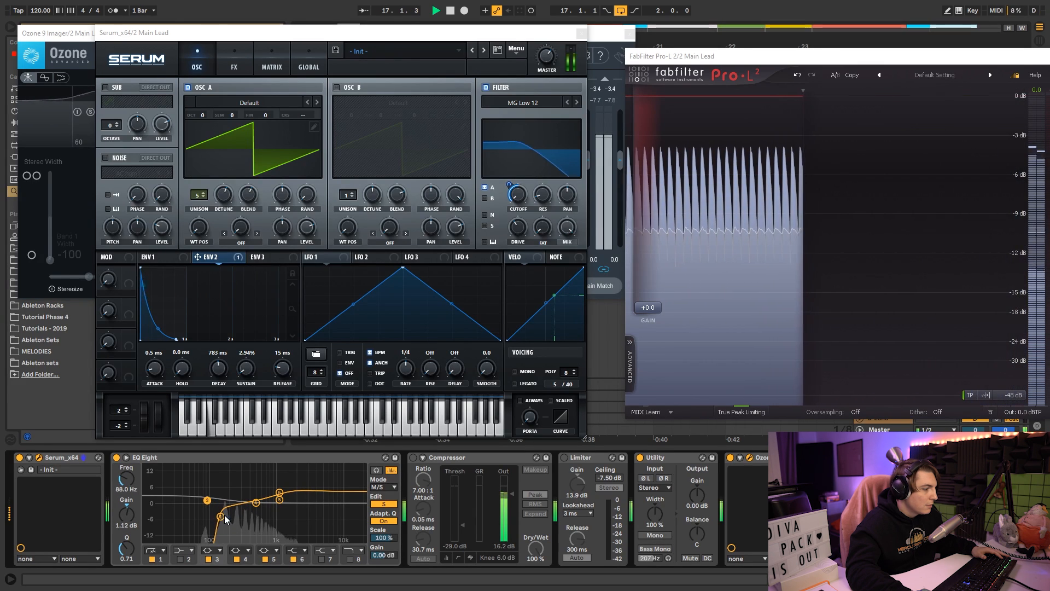
click(383, 503)
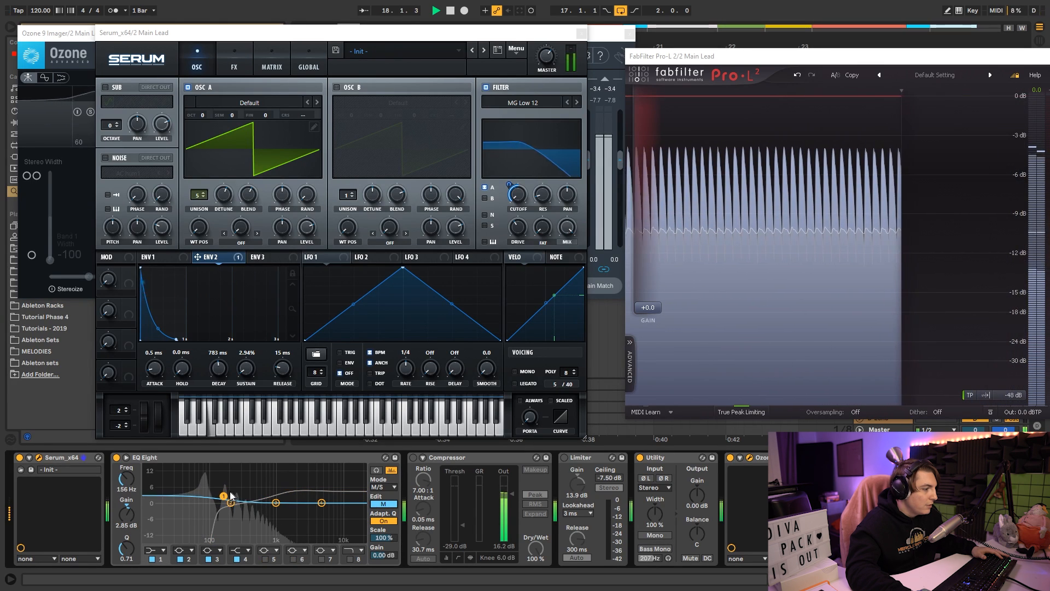
Step: Lower EQ Eight's low mid band to 2.11 dB, compare with the EQ bypassed, and set the band to 141 Hz and 0.12 dB
drag(224, 498, 224, 500)
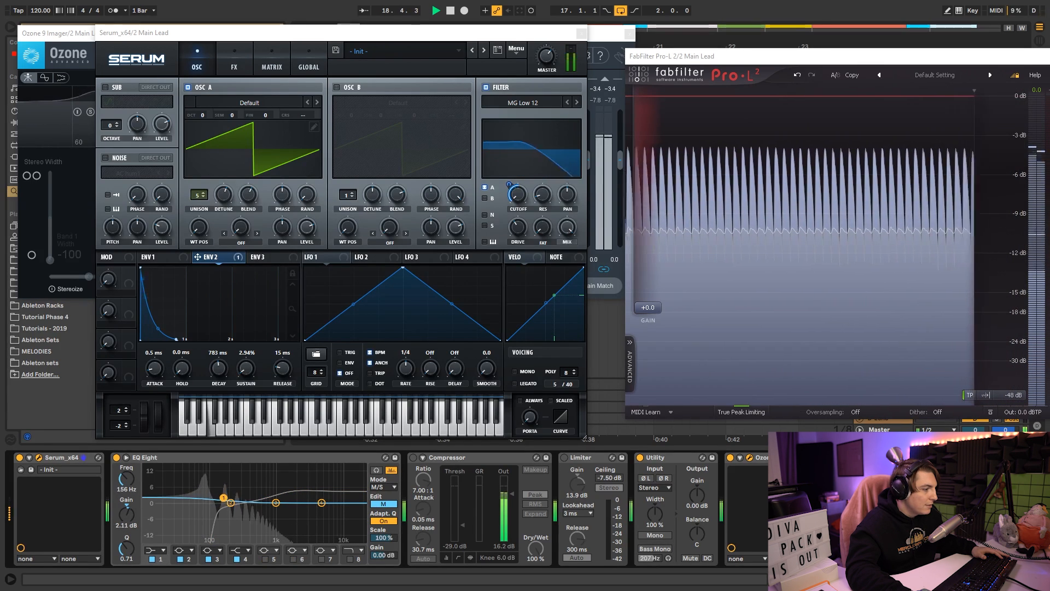
click(117, 457)
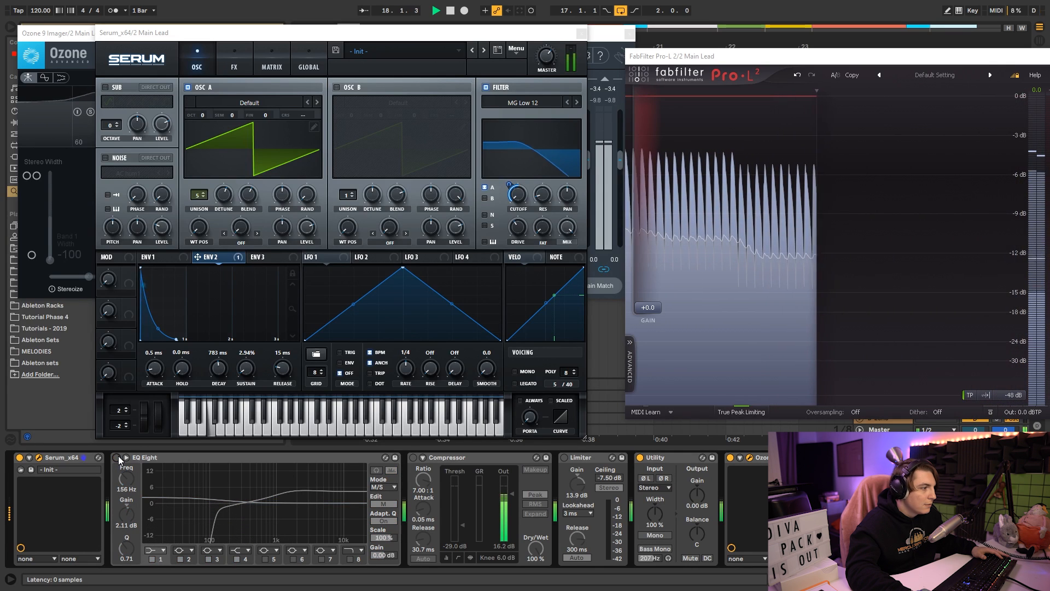
click(117, 458)
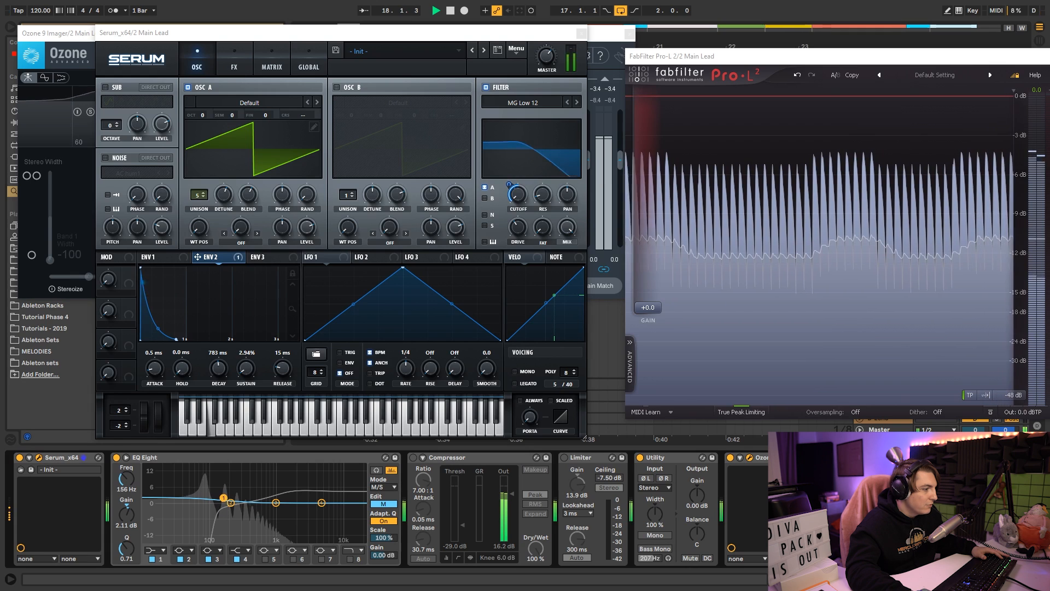
drag(224, 498, 220, 502)
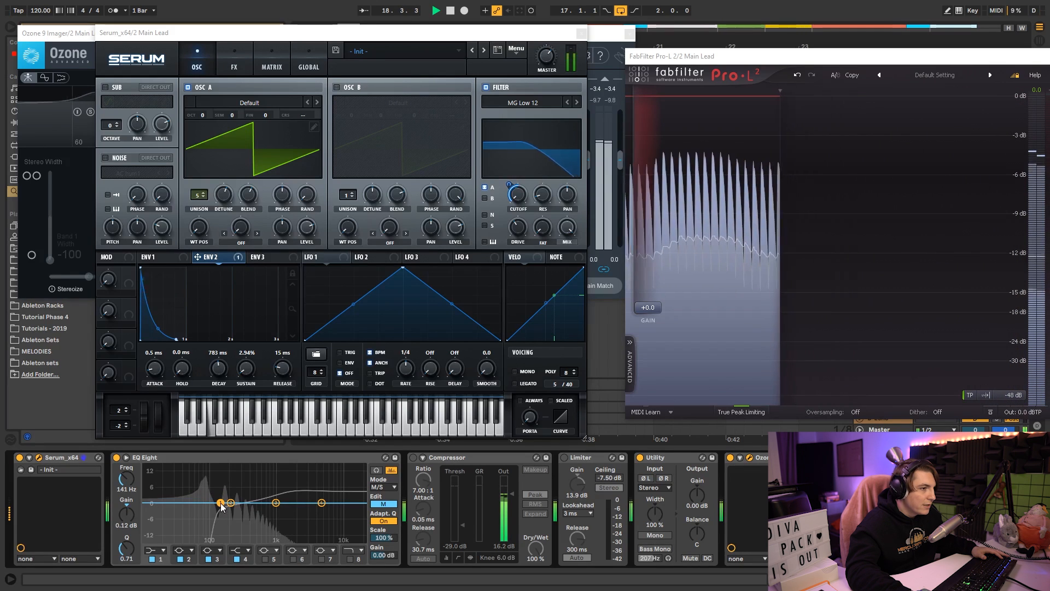
click(117, 458)
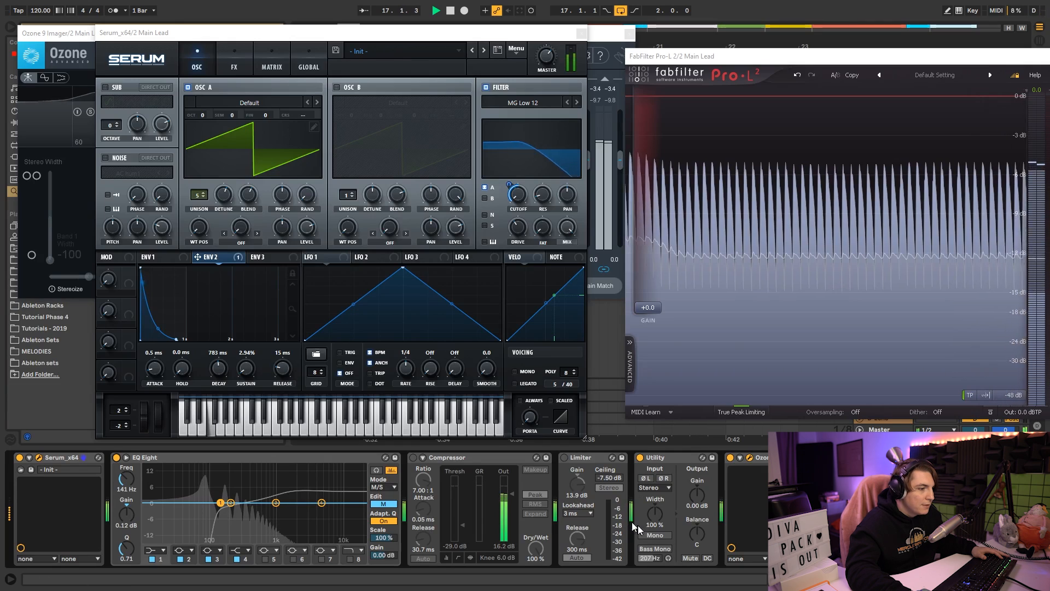
Step: Toggle Utility's Mono several times to compare the equalized lead in mono and stereo, and stop playback
click(654, 535)
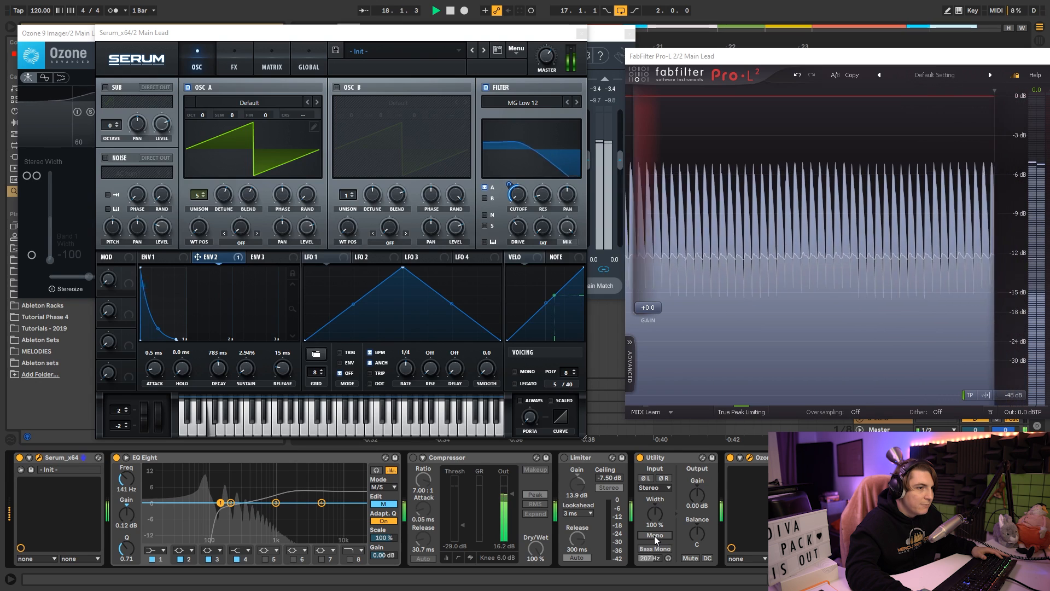
click(654, 536)
click(654, 535)
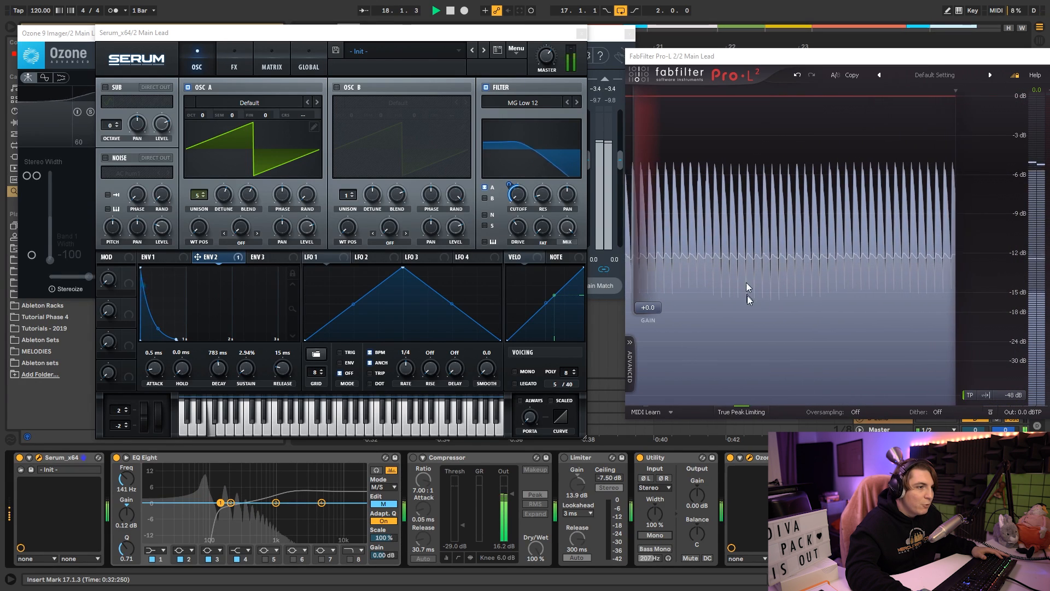
click(654, 535)
click(654, 536)
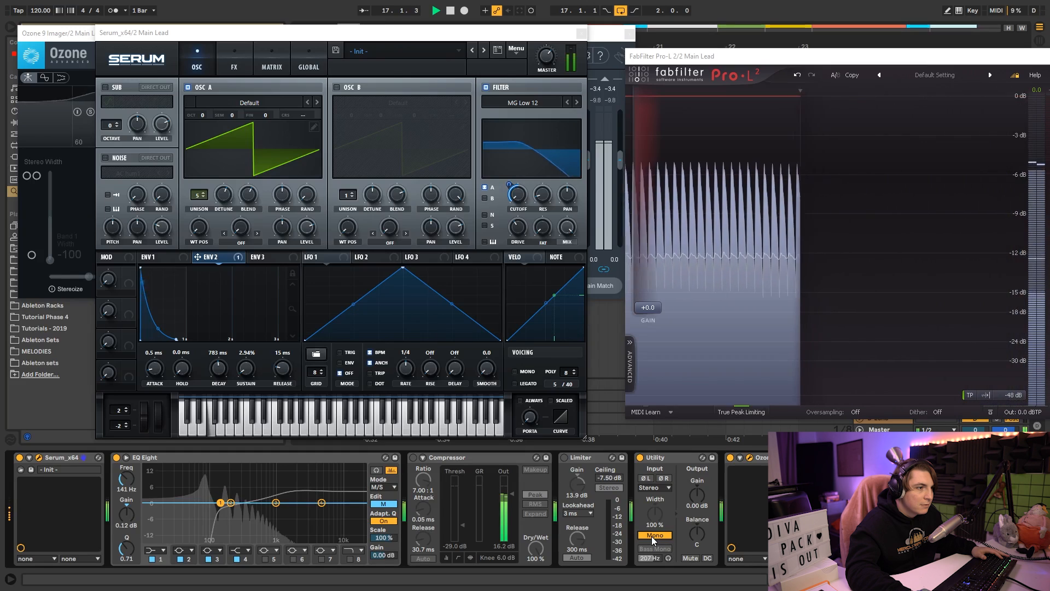
key(space)
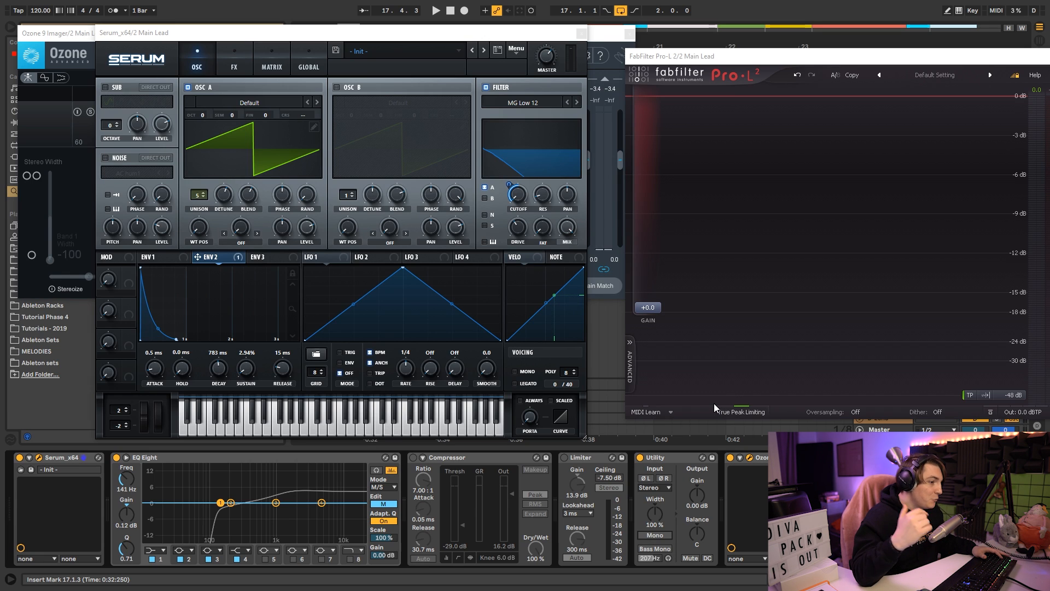
Step: Reposition the Serum window and enable Serum's Sub oscillator with Direct Out on
drag(526, 33, 549, 32)
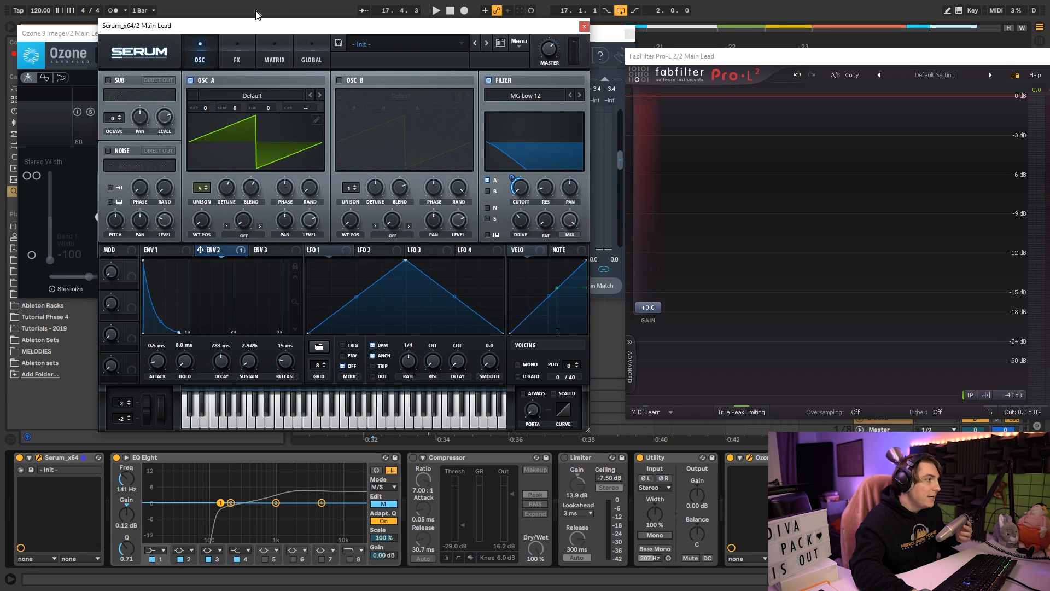
drag(247, 29, 291, 24)
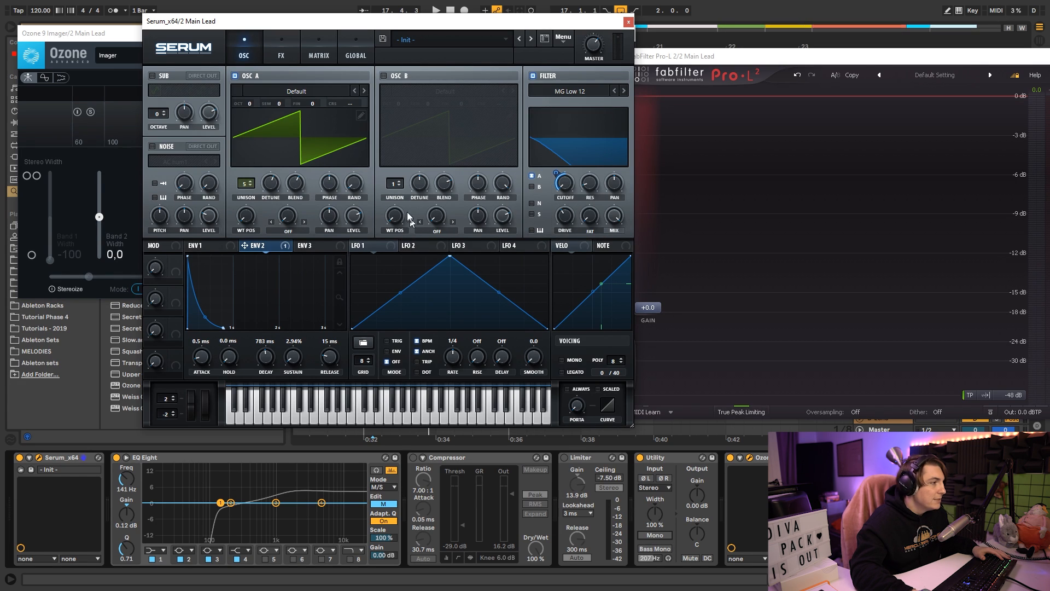
click(152, 75)
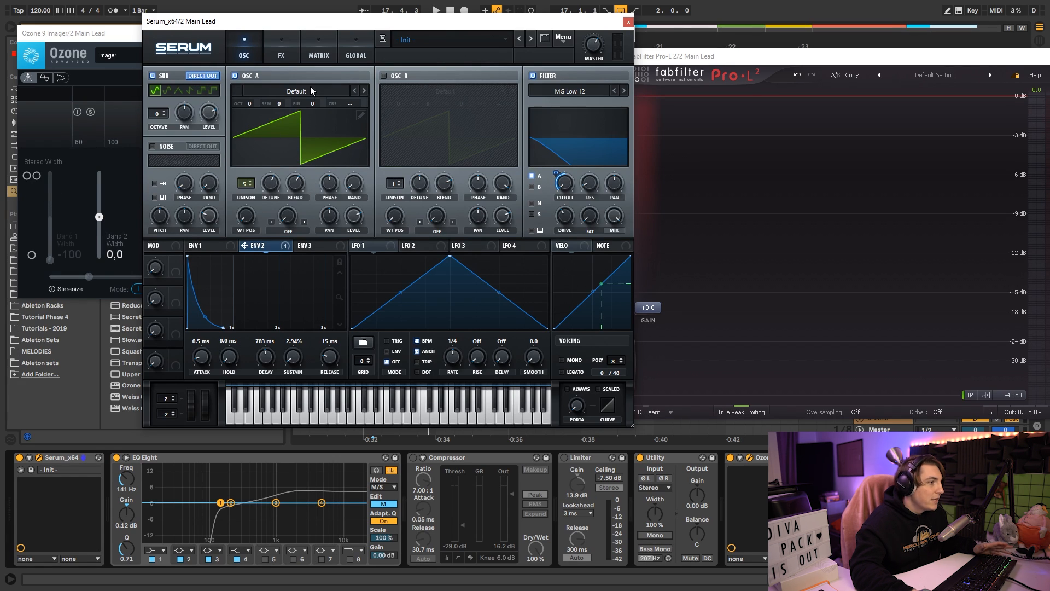
Step: Enable the Filter effect in Serum's effects rack, set its type to High 18 and its cutoff to about 167 Hz
click(281, 49)
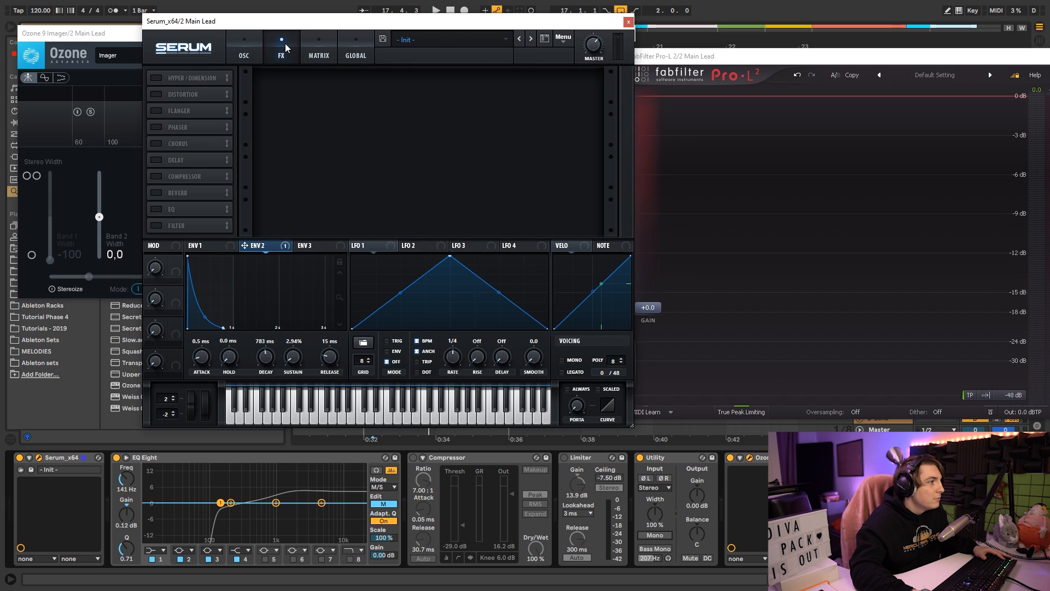
click(157, 225)
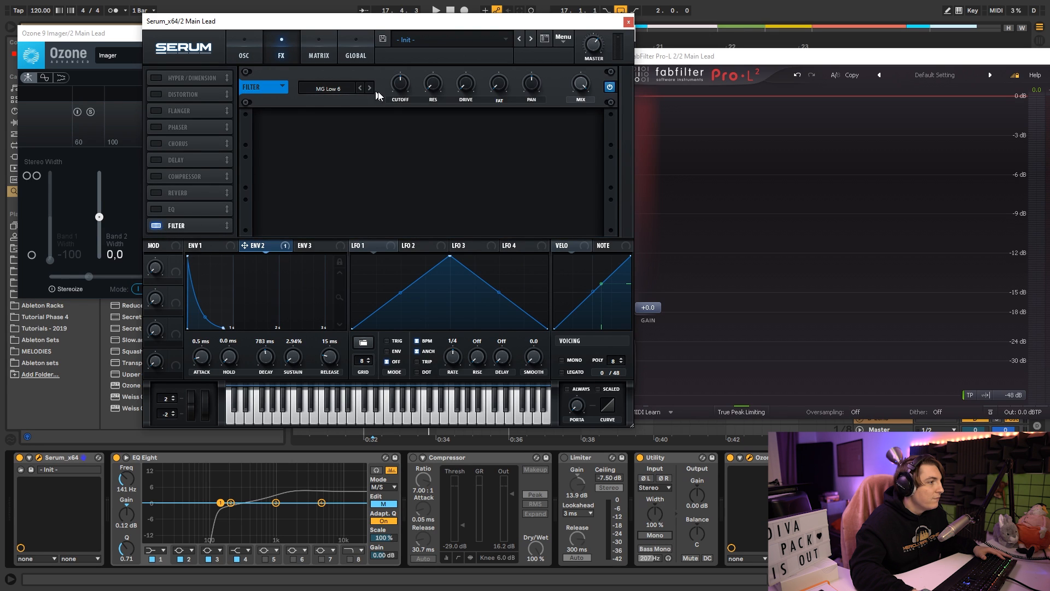
click(349, 92)
mouse_move(348, 102)
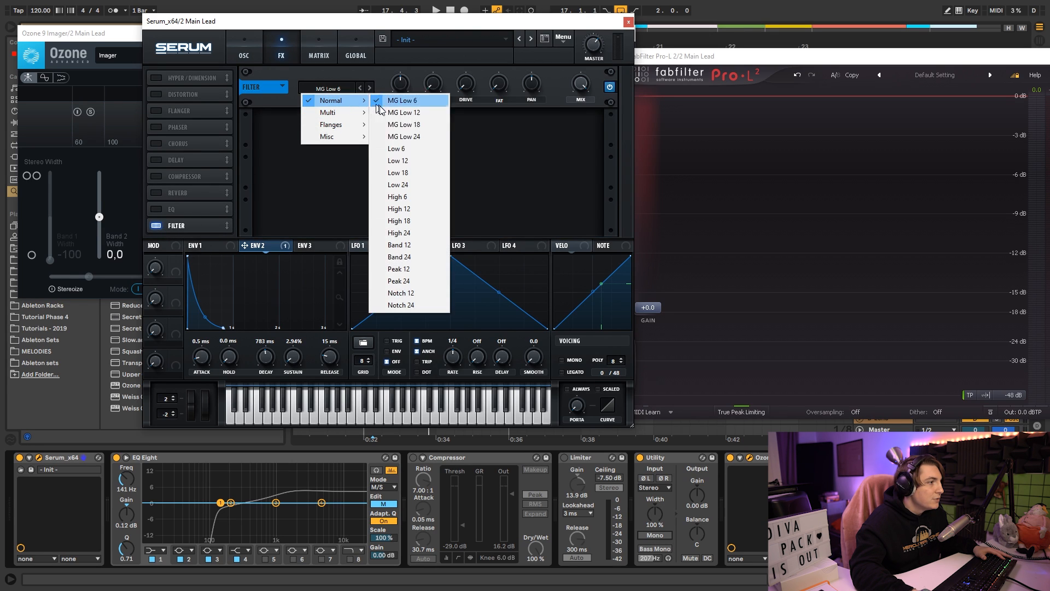
click(409, 221)
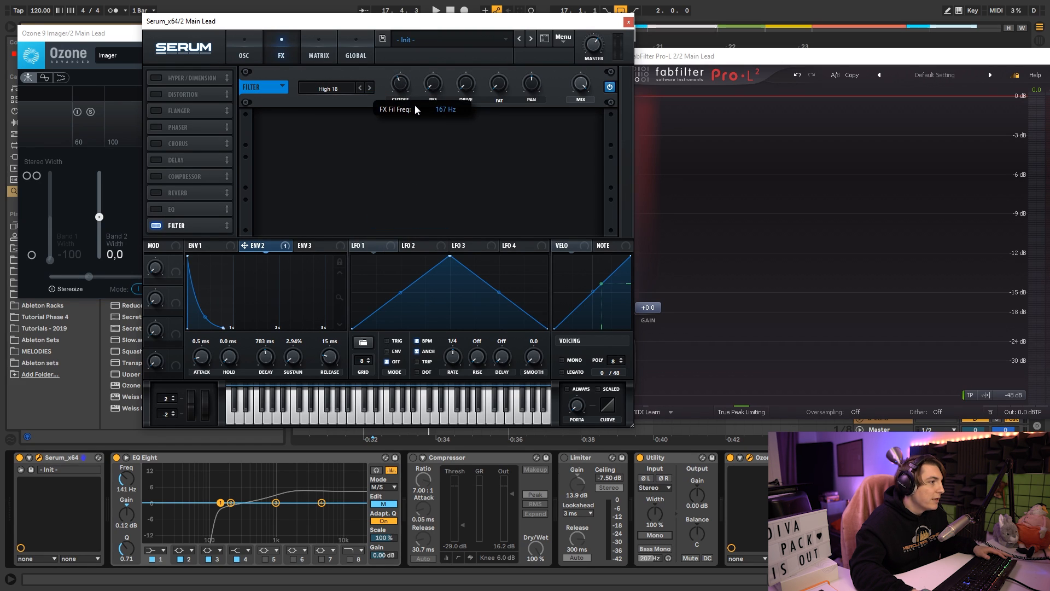
scroll(400, 87, up, 2)
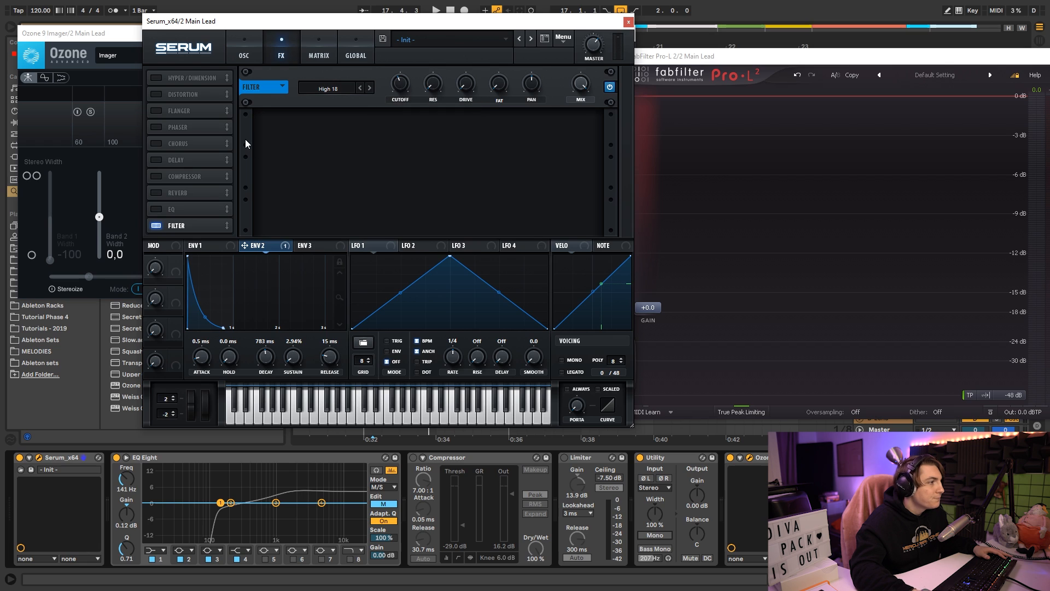
Step: Set Osc A's unison to 2 voices, play the loop and compare the lead with the Sub oscillator off and on
click(246, 38)
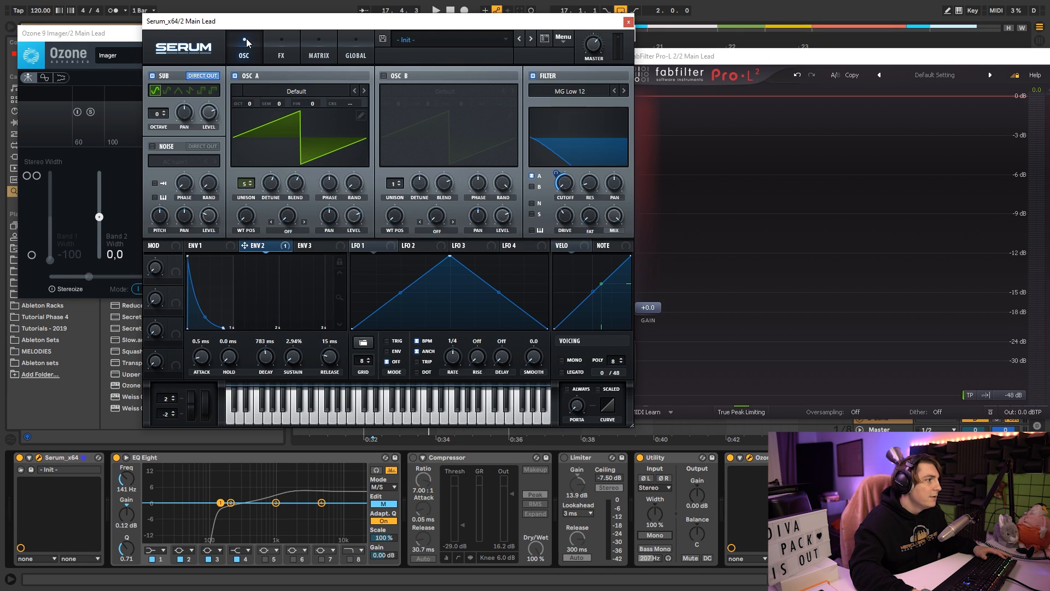
drag(249, 192, 251, 210)
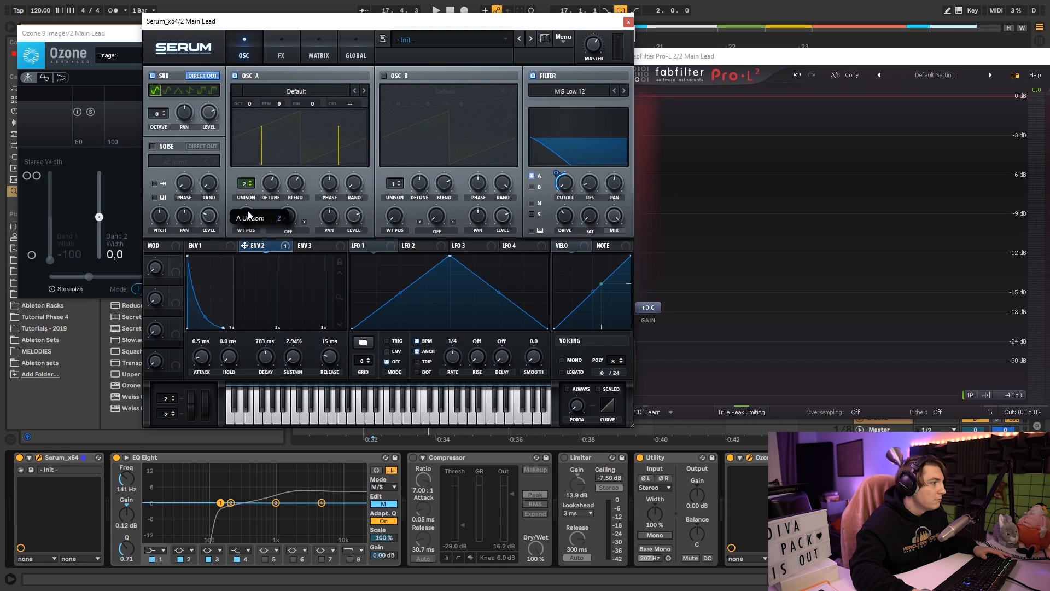
key(space)
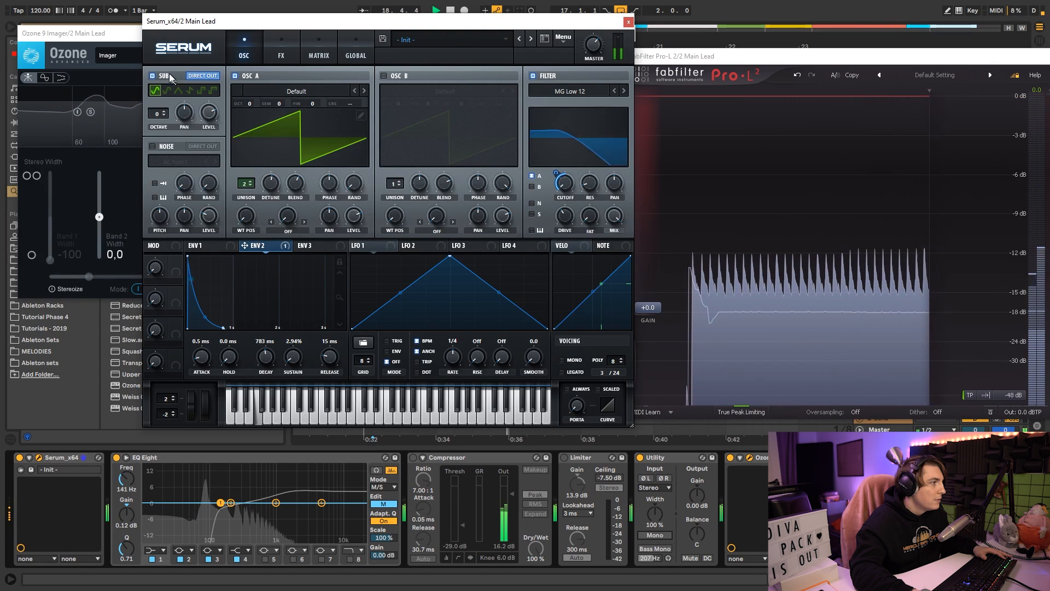
mouse_move(276, 188)
mouse_down()
mouse_move(278, 203)
mouse_move(274, 188)
mouse_up()
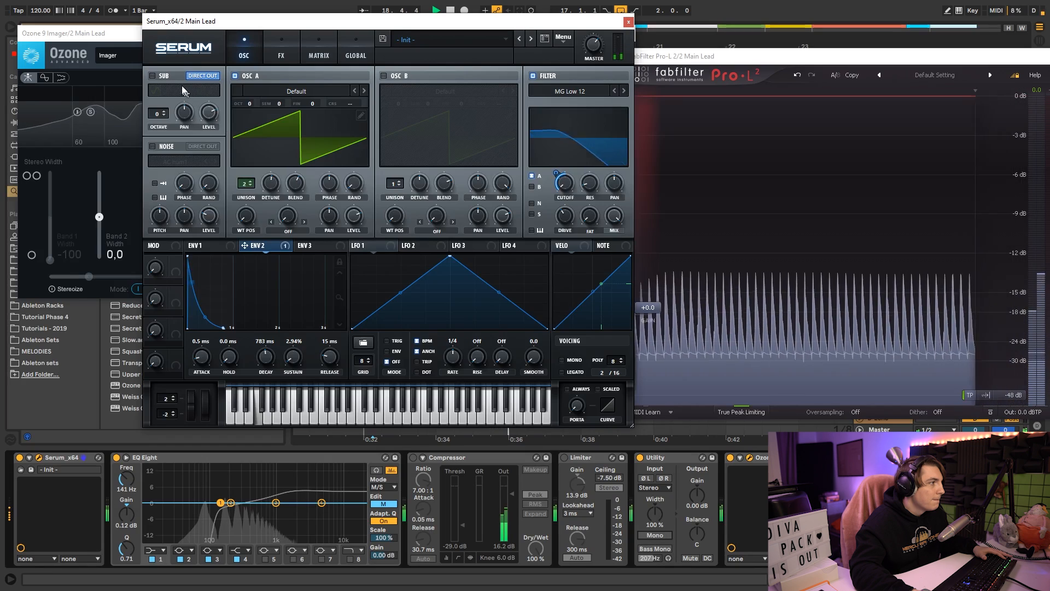
click(152, 76)
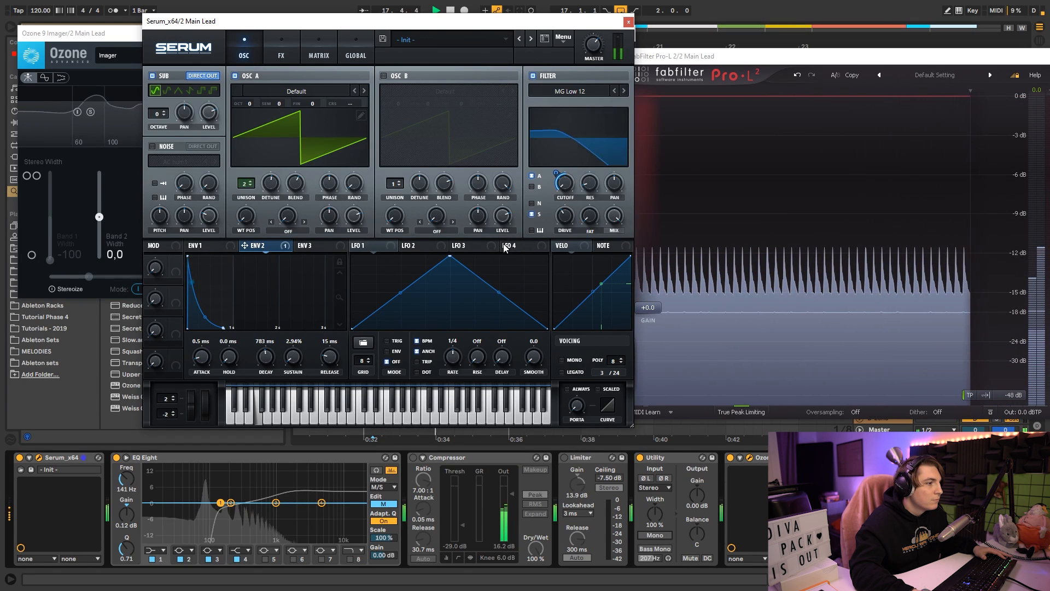
Step: Route the Sub, Noise and Osc B sources through Serum's MG Low 12 filter and stop playback
click(532, 214)
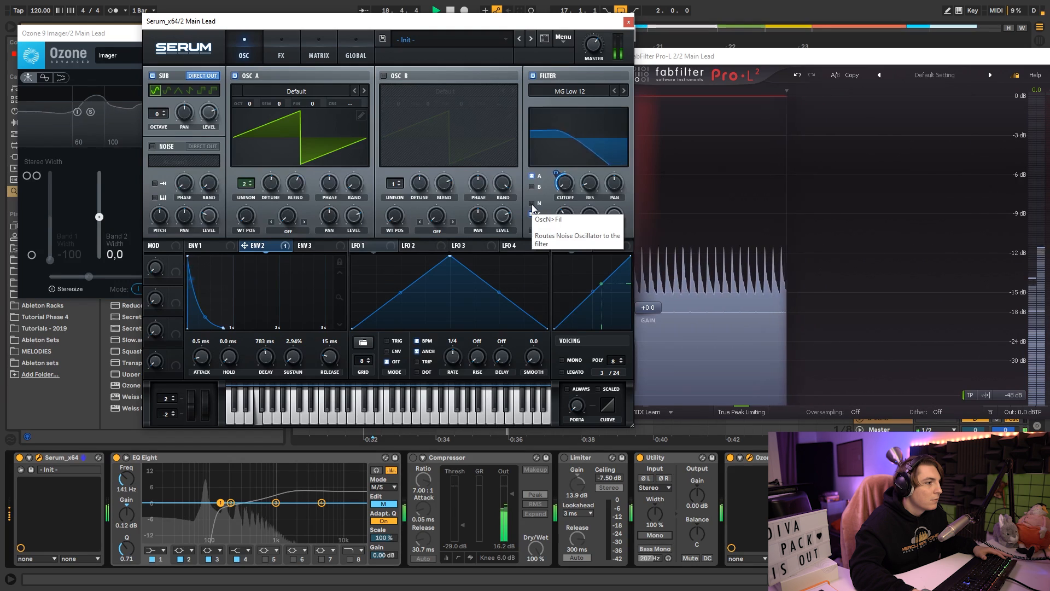
click(532, 187)
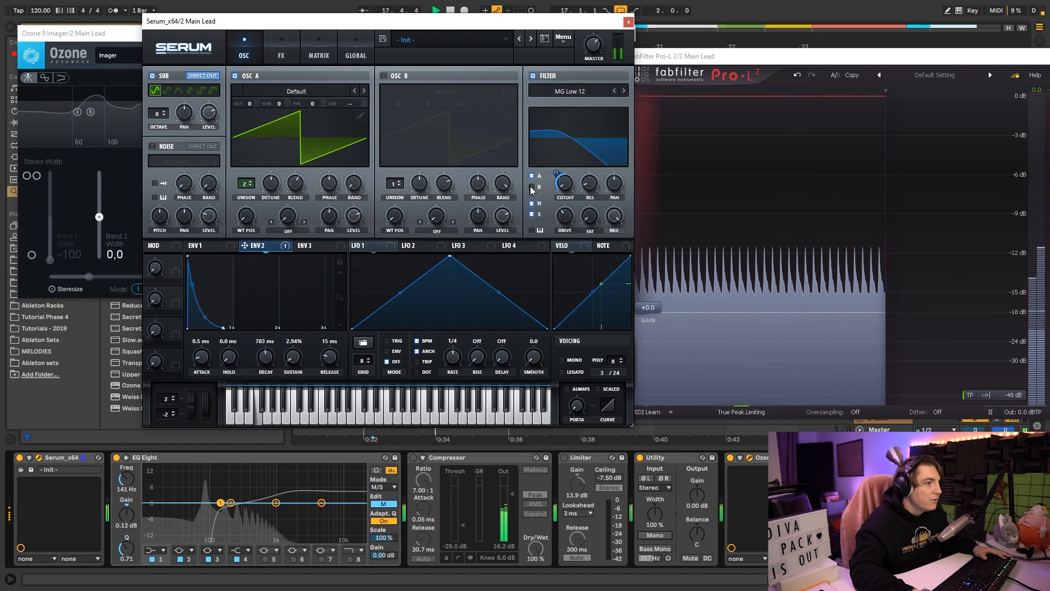
key(space)
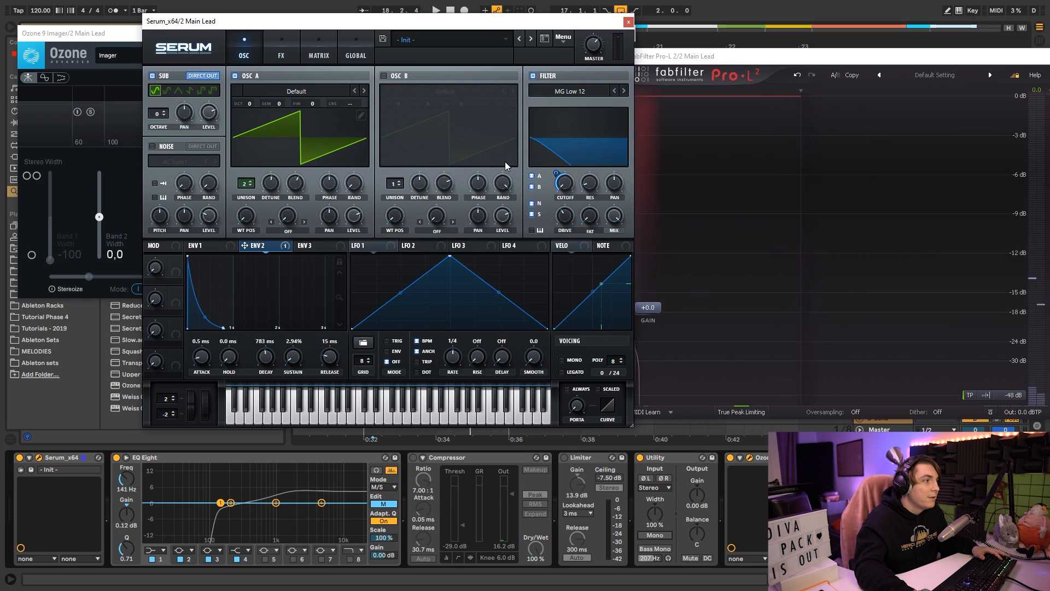
Step: Turn off the Sub oscillator, group Serum into an Instrument Rack and duplicate its chain
click(153, 77)
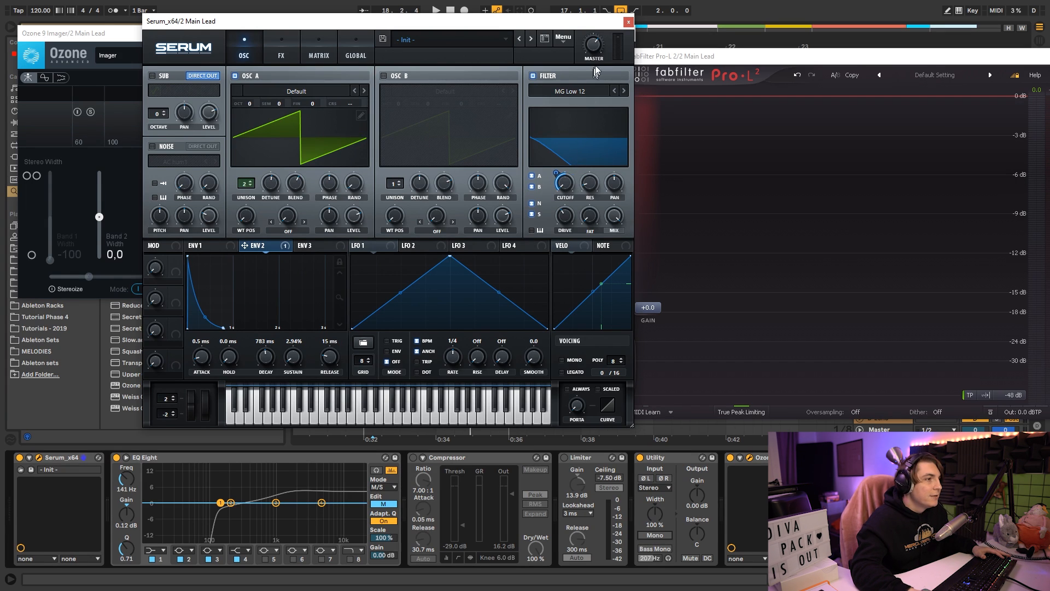
click(61, 458)
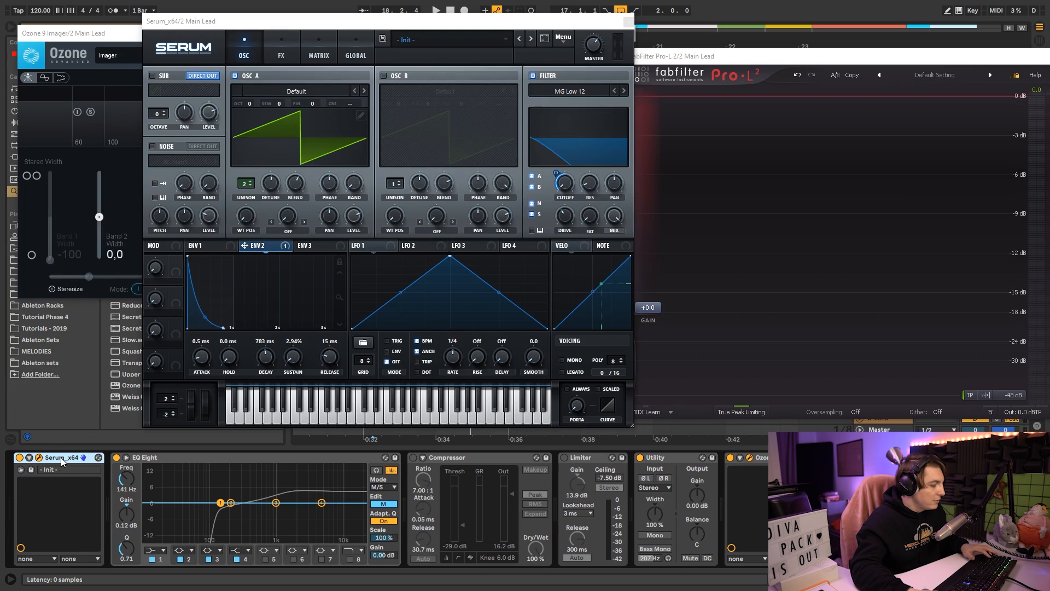
key(ctrl+g)
click(21, 479)
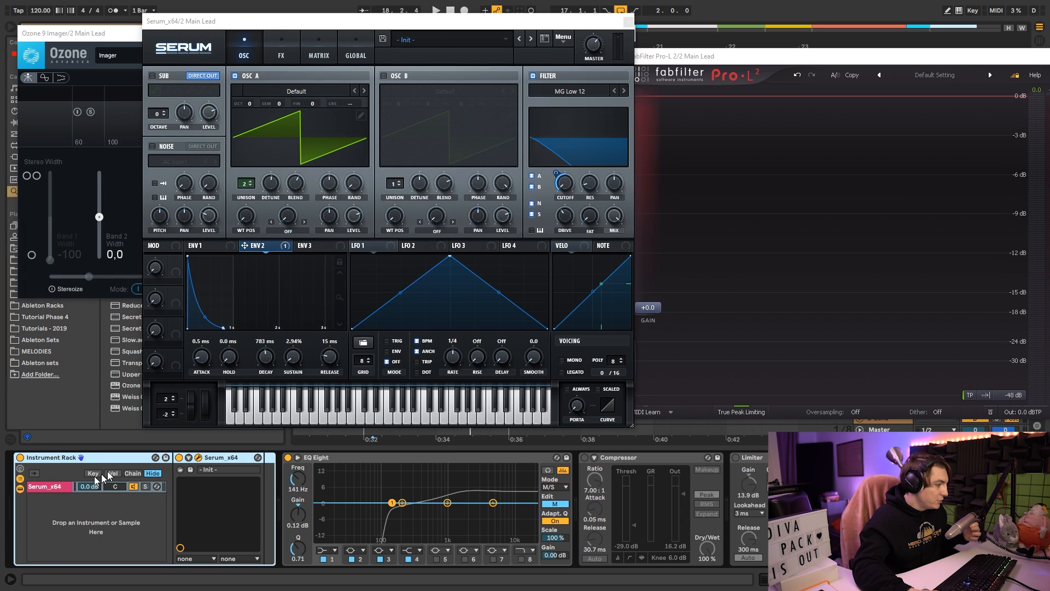
key(ctrl+d)
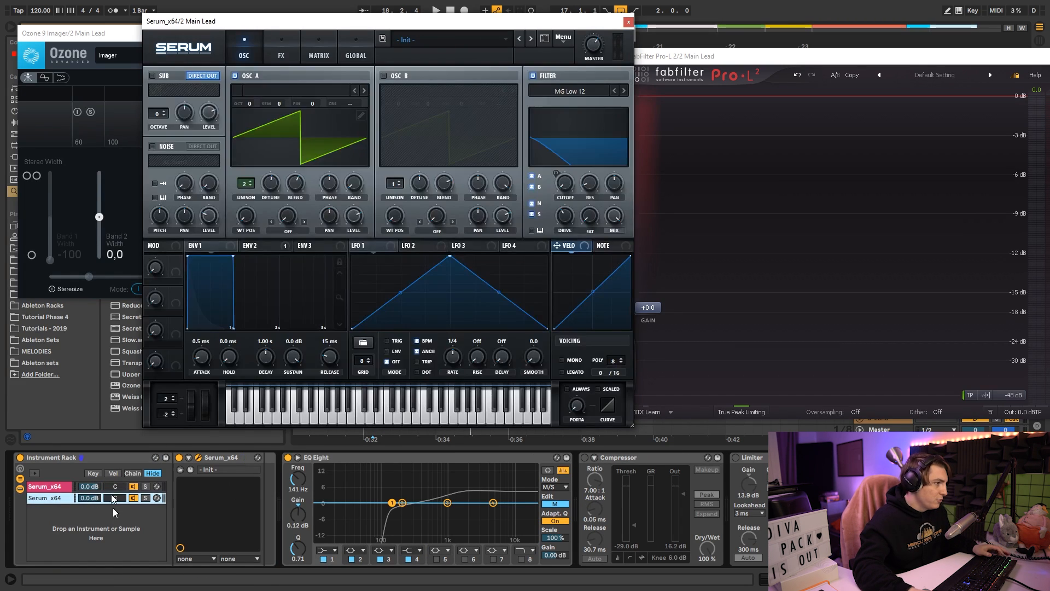
Step: Turn off the Sub's Direct Out and the High 18 effects filter in the open Serum window, and restart the loop
click(201, 76)
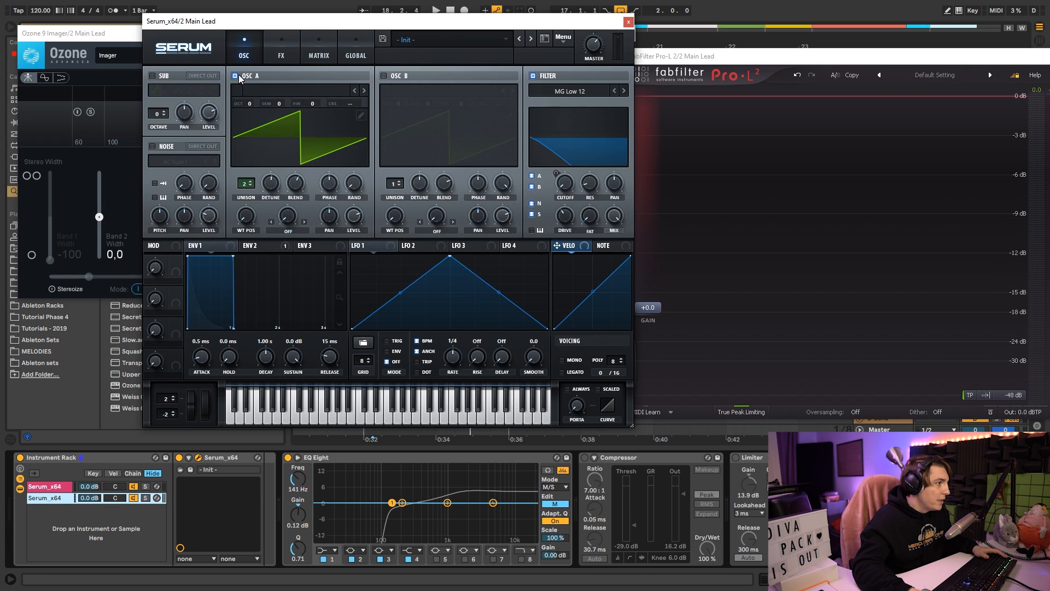
click(49, 486)
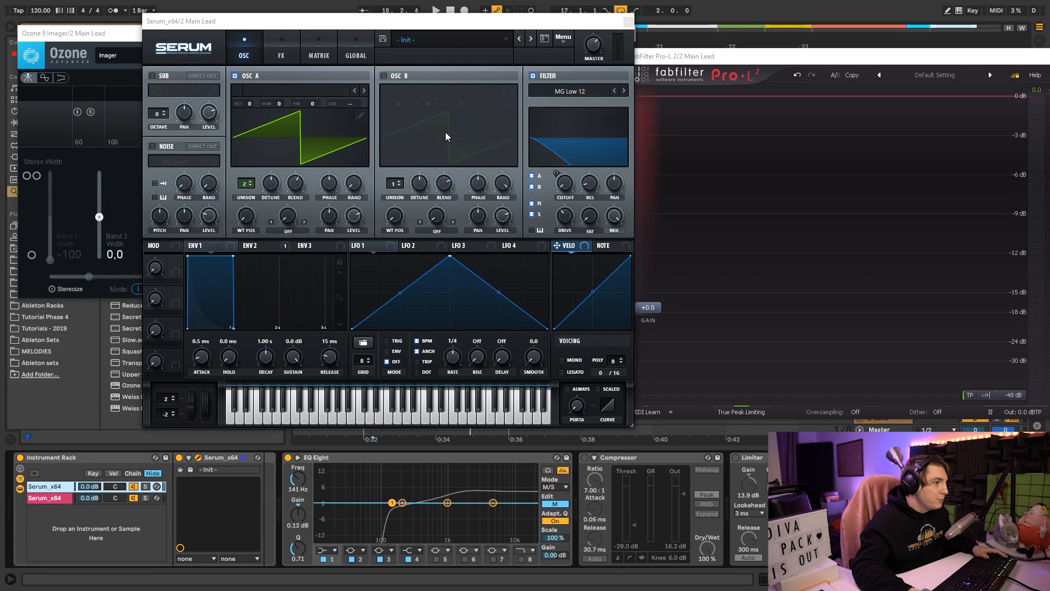
click(280, 43)
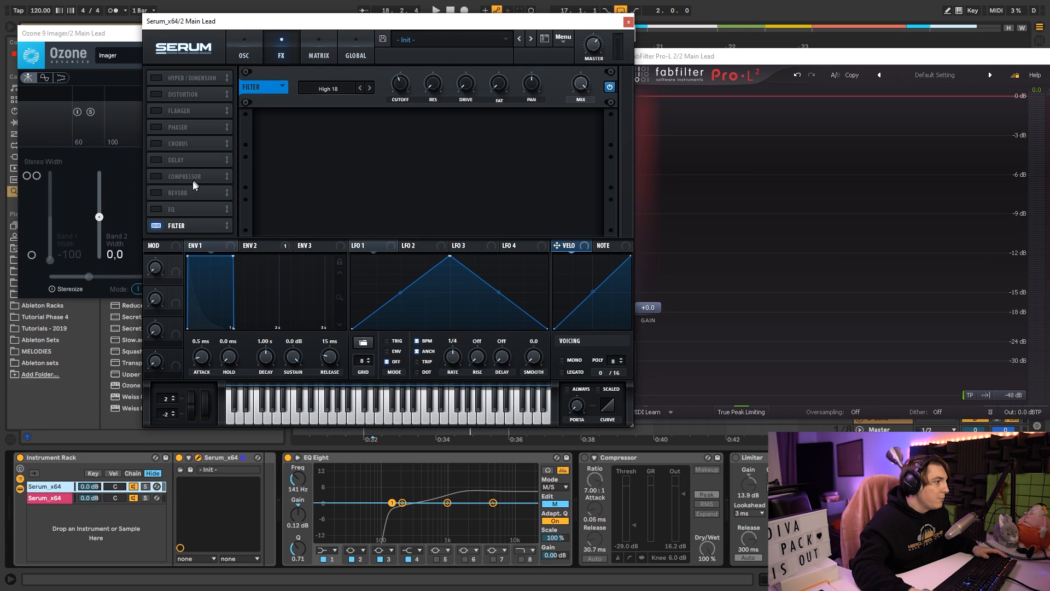
click(157, 226)
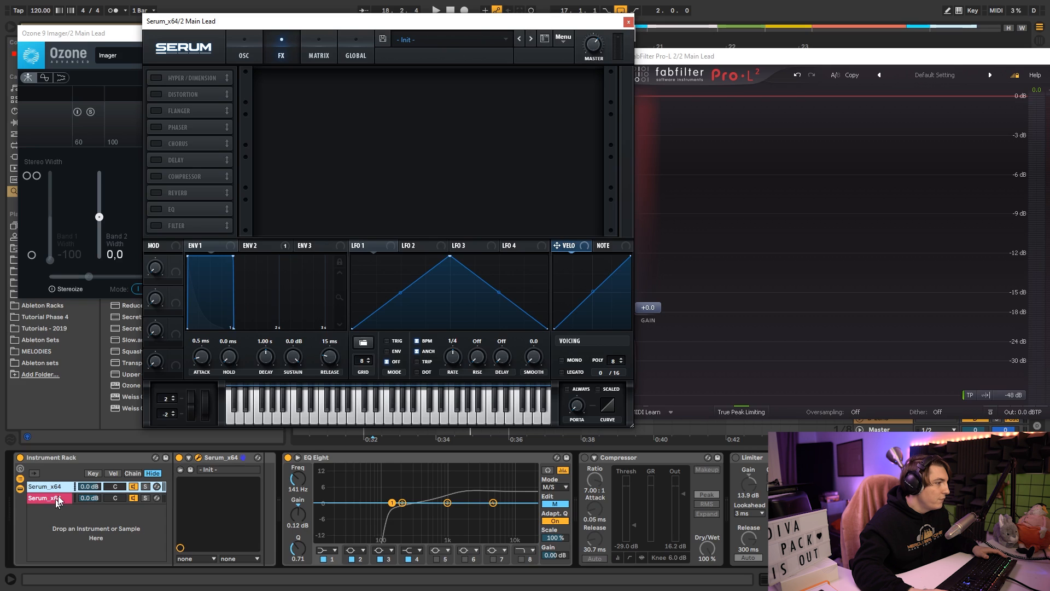
click(244, 41)
key(space)
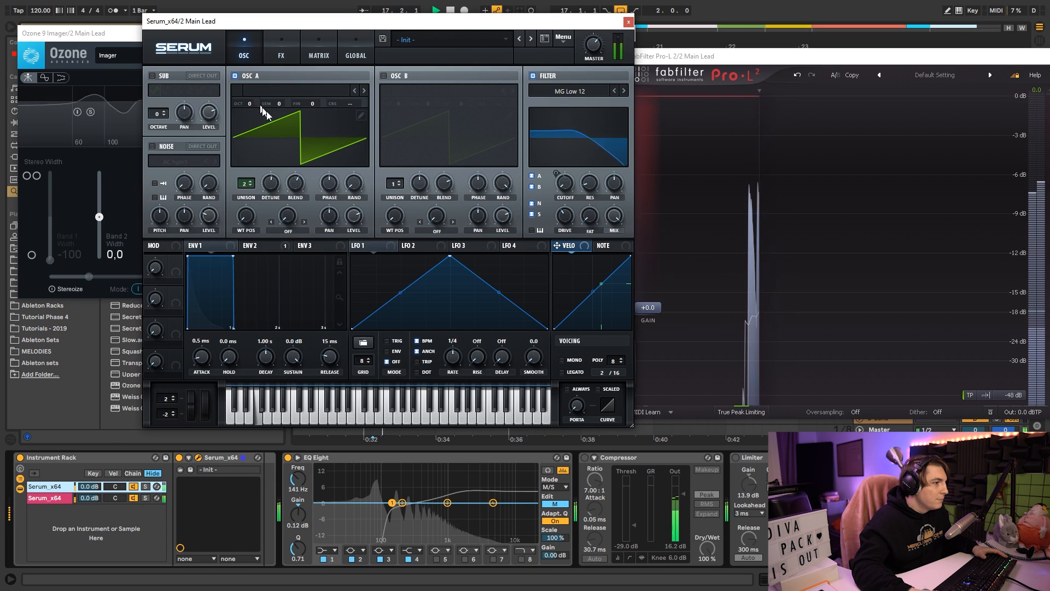
mouse_move(571, 187)
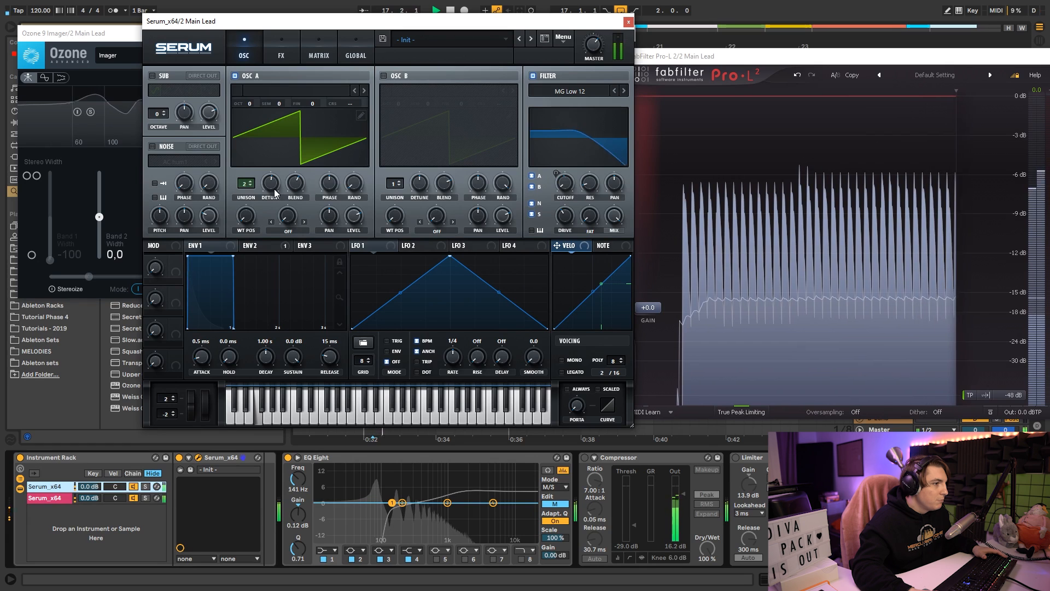
Step: Raise Envelope 2's modulation depth on the filter cutoff while listening to the loop, and stop playback
key(space)
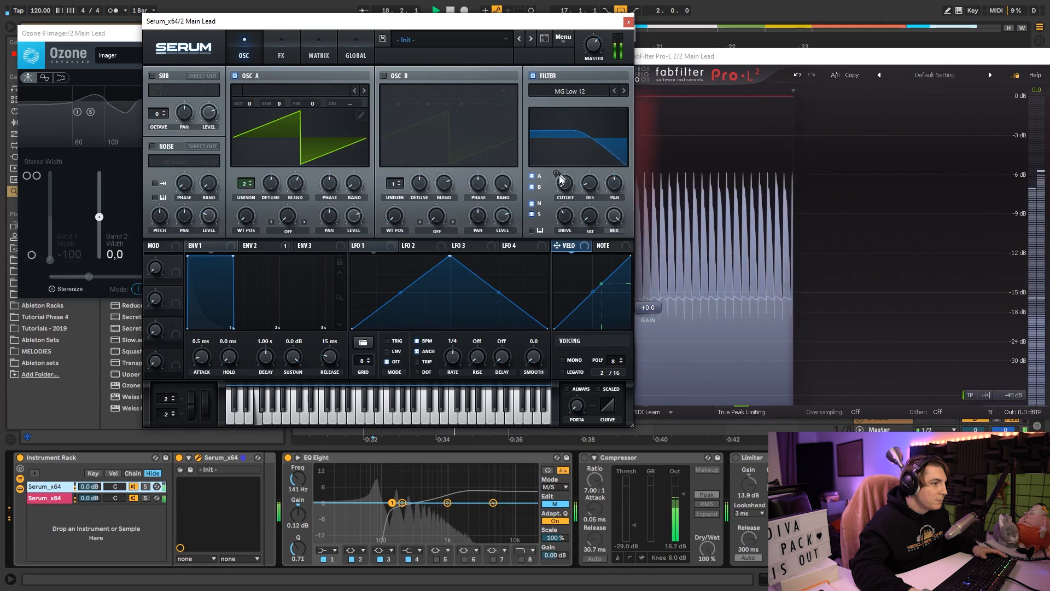
click(254, 245)
key(space)
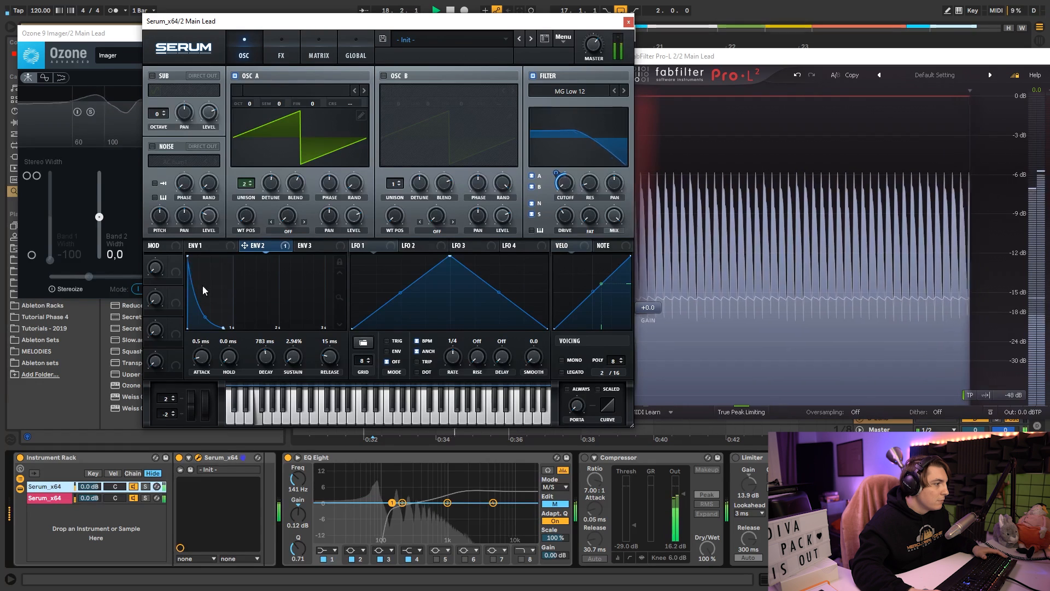
drag(558, 175, 561, 171)
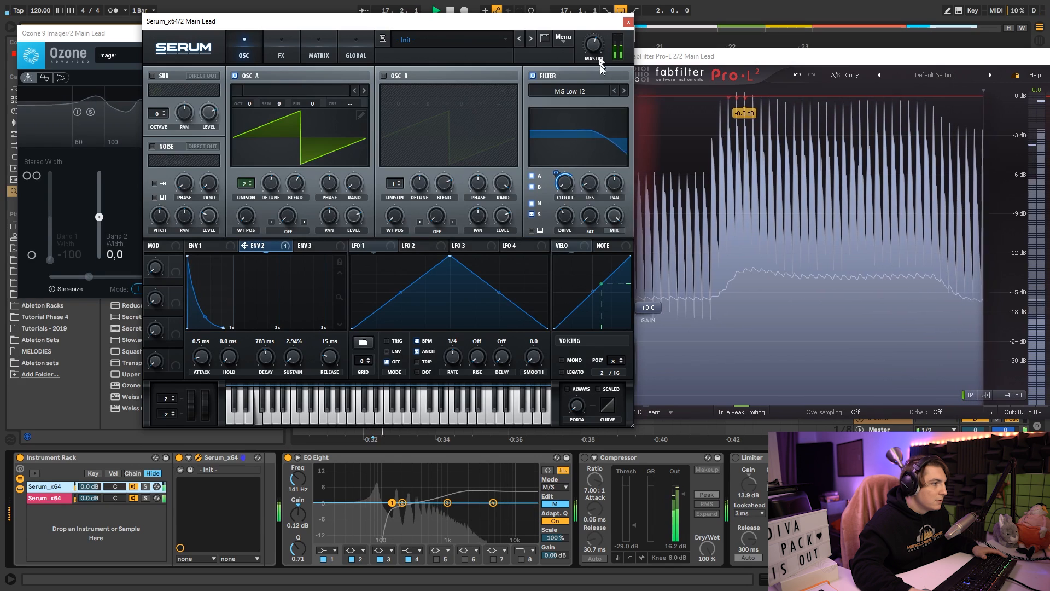
key(space)
Step: Solo the second Serum chain, set Osc A's unison to 1 voice and tighten its filter envelope, with Env 2's decay at 436 ms
click(49, 498)
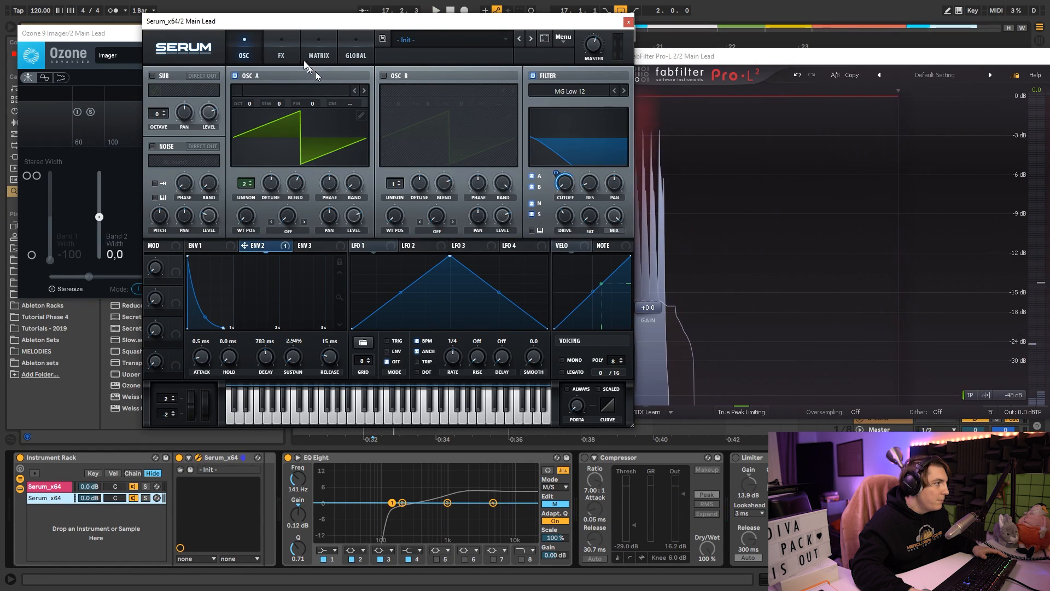
key(space)
click(145, 497)
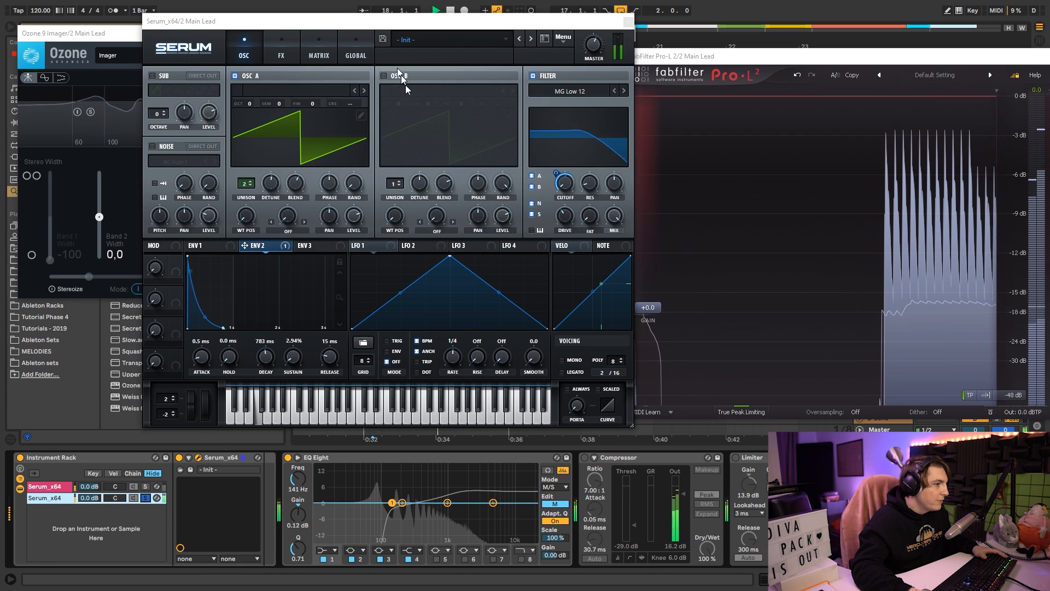
drag(564, 192, 565, 194)
drag(246, 183, 254, 220)
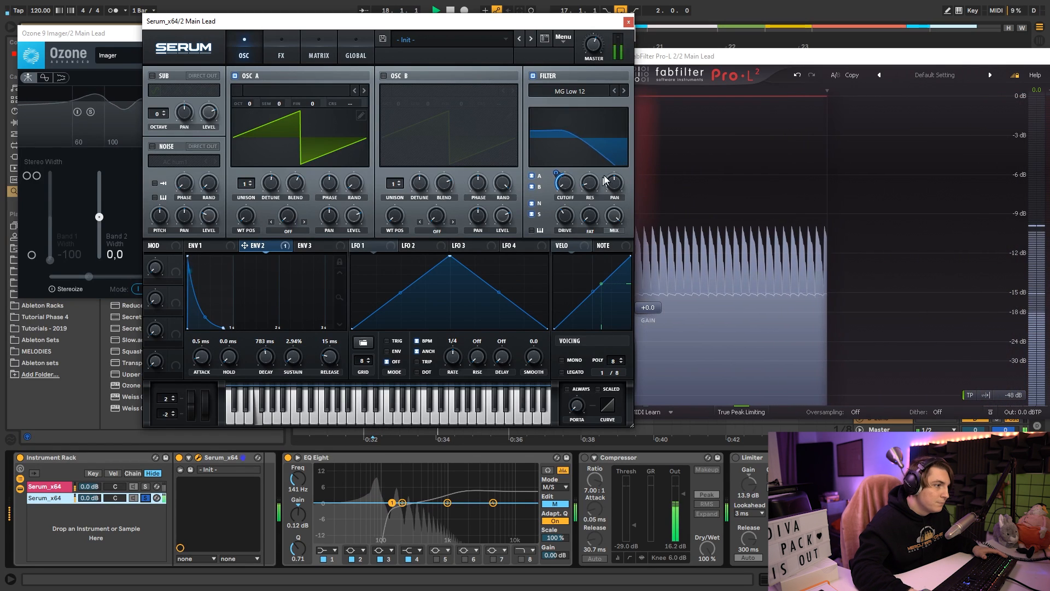
drag(555, 171, 554, 171)
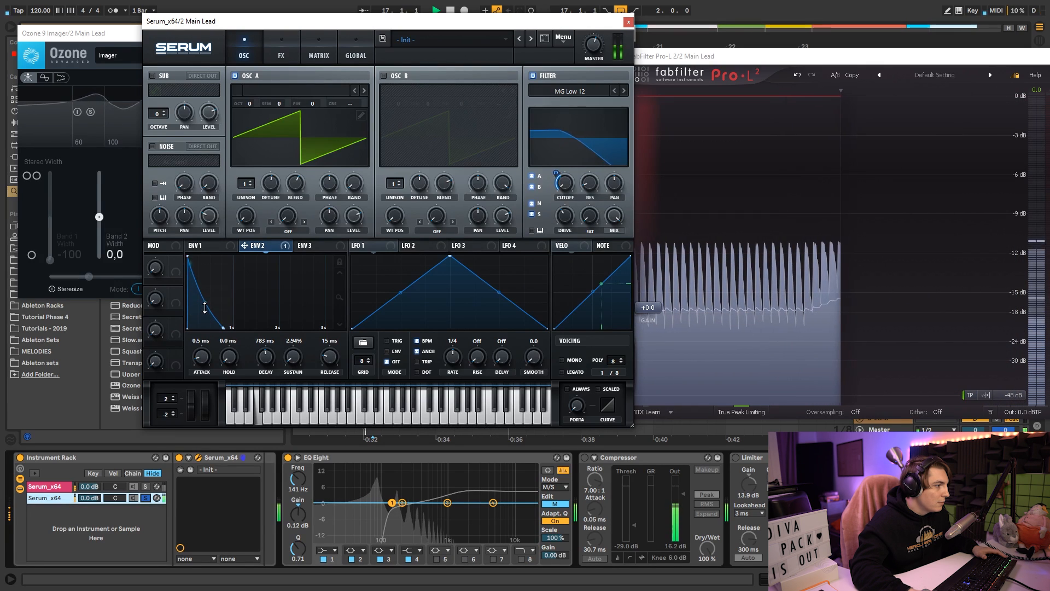
drag(261, 358, 269, 375)
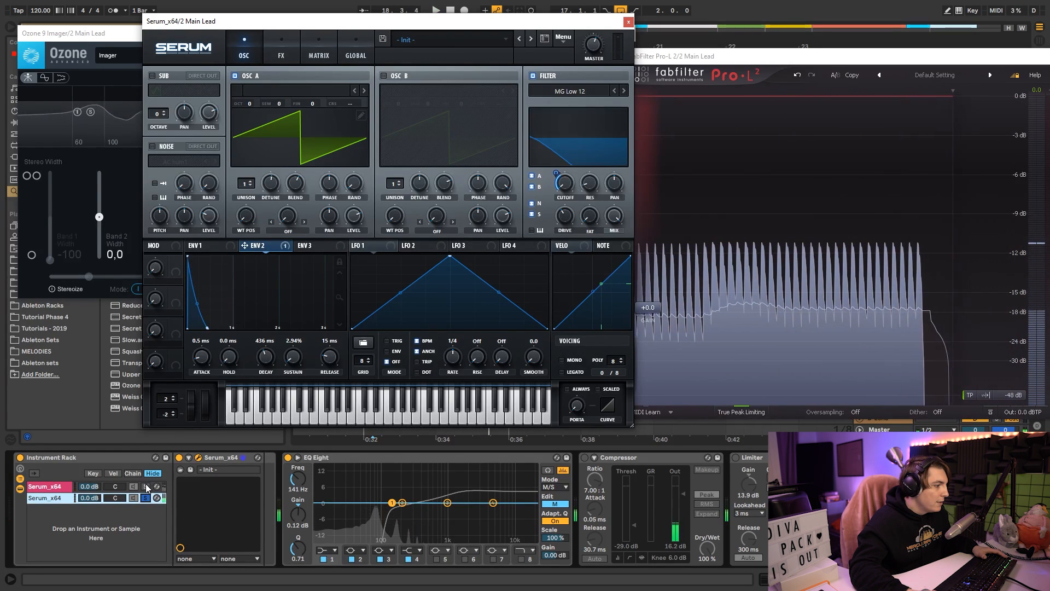
Step: Delete the EQ Eight that follows the Instrument Rack and move the Ozone Imager window clear of Serum
click(478, 461)
key(Delete)
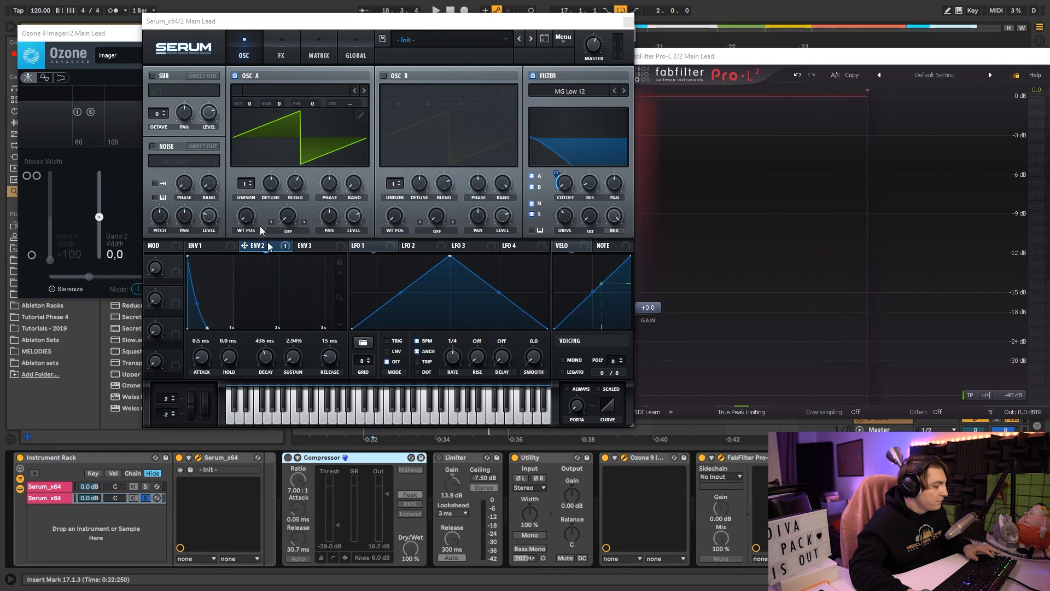
drag(92, 38, 376, 130)
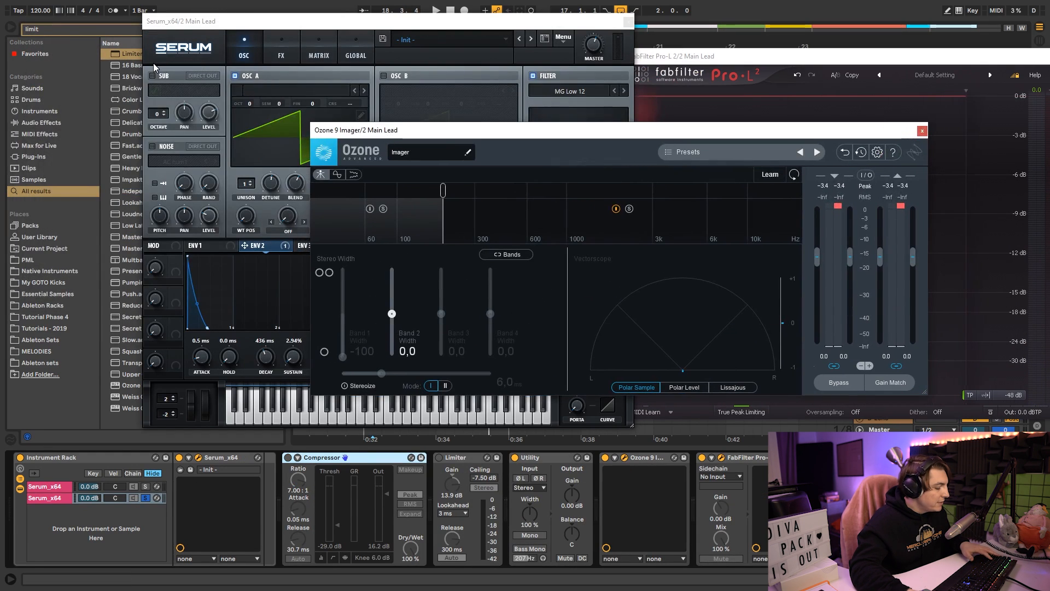
Step: Find EQ Three in the browser and add it to the second Serum chain, passing only the low band below 150 Hz
key(ctrl+f)
text(eq)
drag(175, 22, 415, 39)
drag(130, 66, 266, 481)
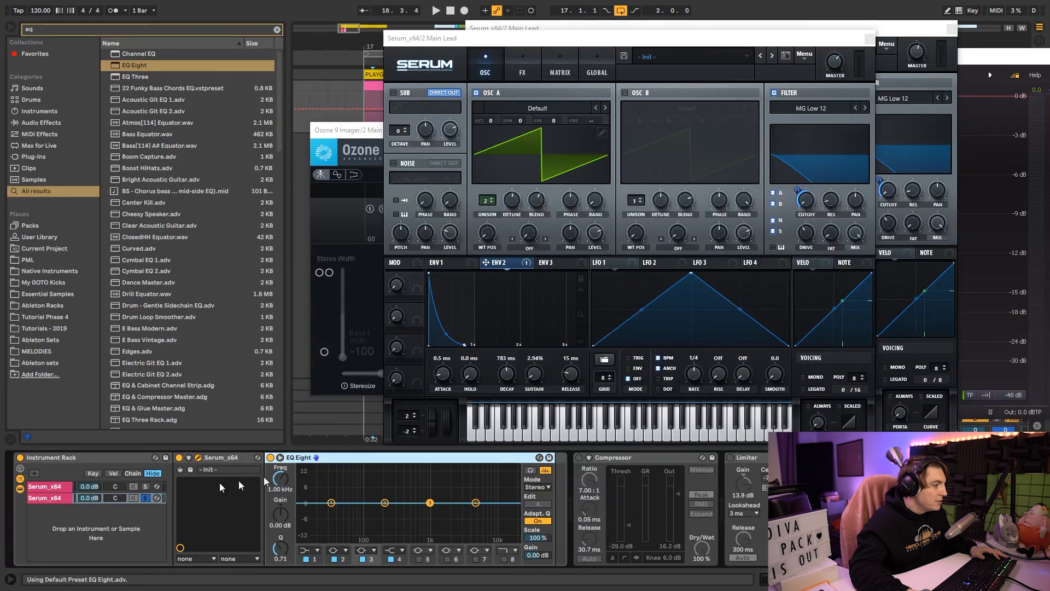
key(Delete)
drag(144, 78, 331, 509)
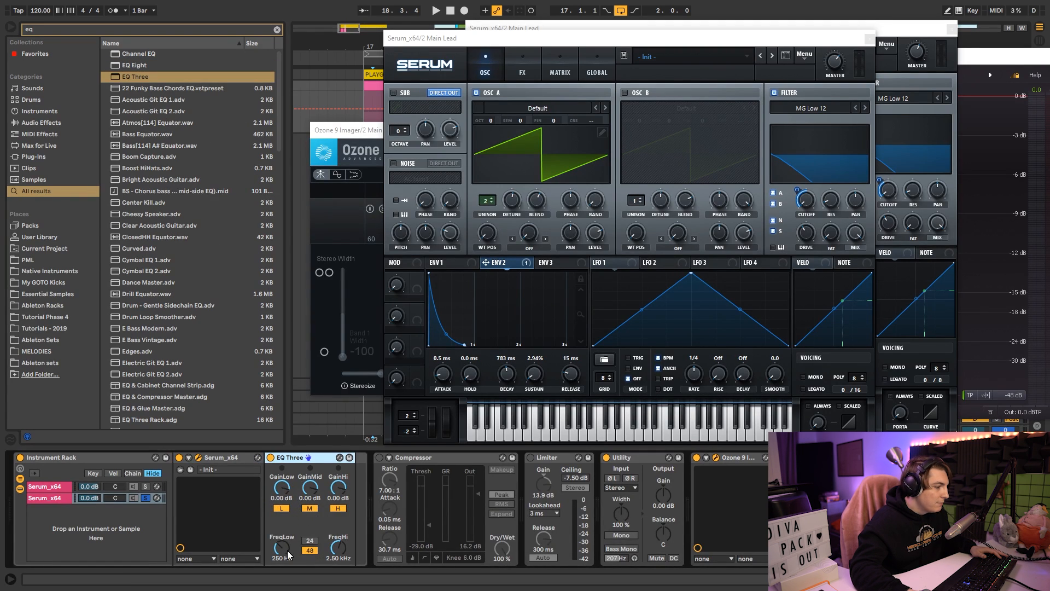
drag(282, 547, 281, 553)
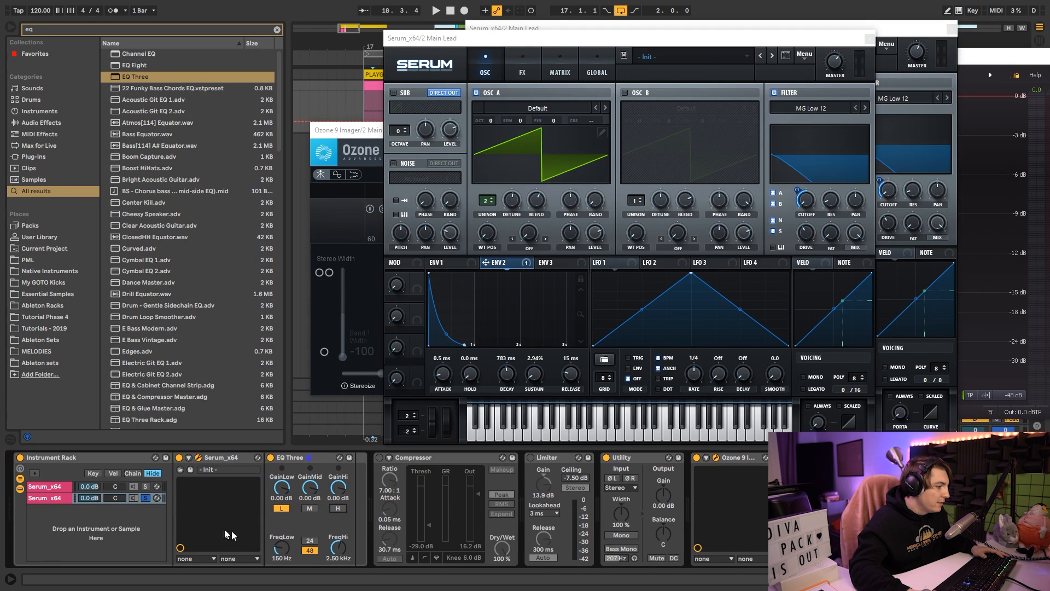
Step: Copy the EQ Three to the first Serum chain, with its low band off and its mid and high bands on
drag(290, 460, 60, 486)
click(62, 486)
click(285, 508)
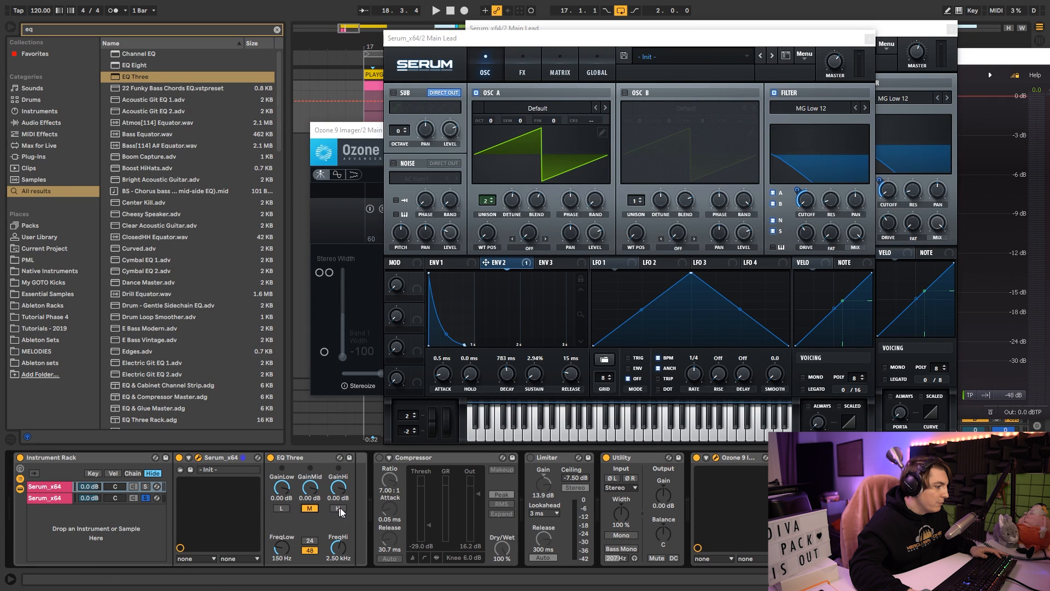
Step: Play the loop with the first chain soloed, and release the solo to hear both chains together
click(144, 486)
key(space)
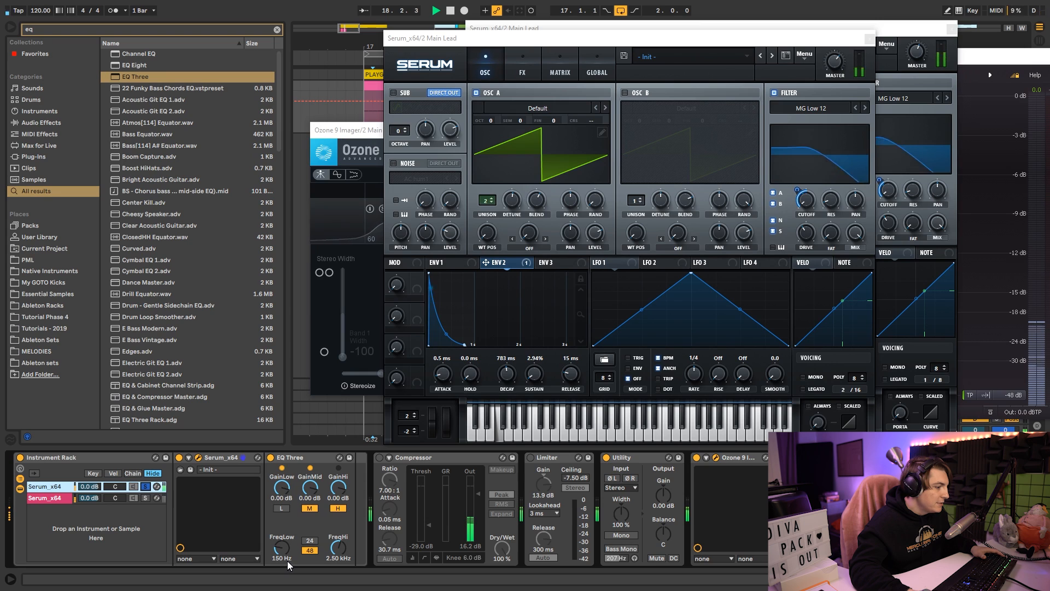
click(145, 498)
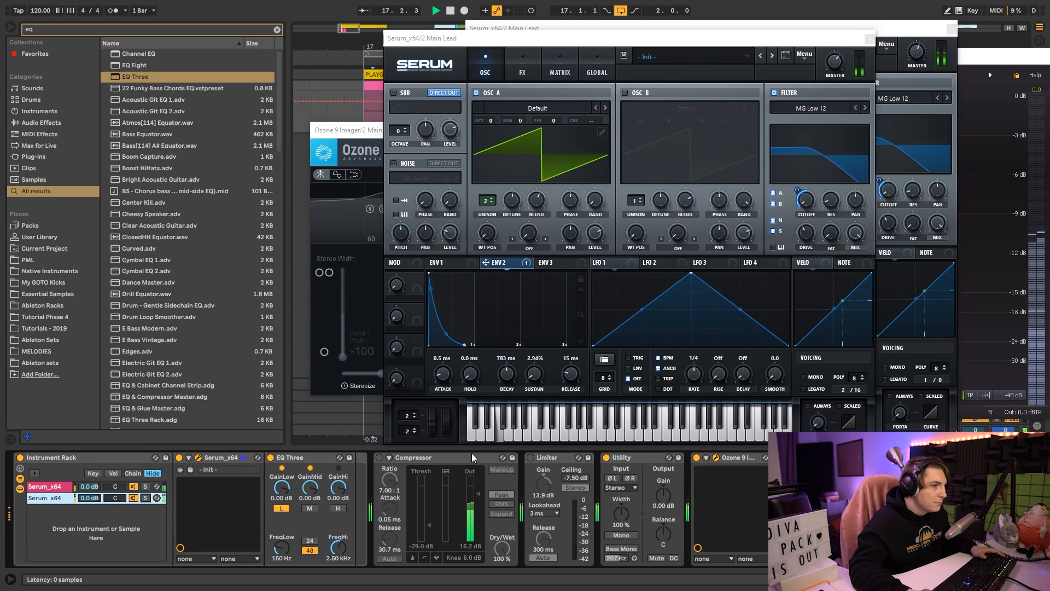
Step: Move both Serum windows aside and close the Ozone Imager window
drag(627, 41, 295, 29)
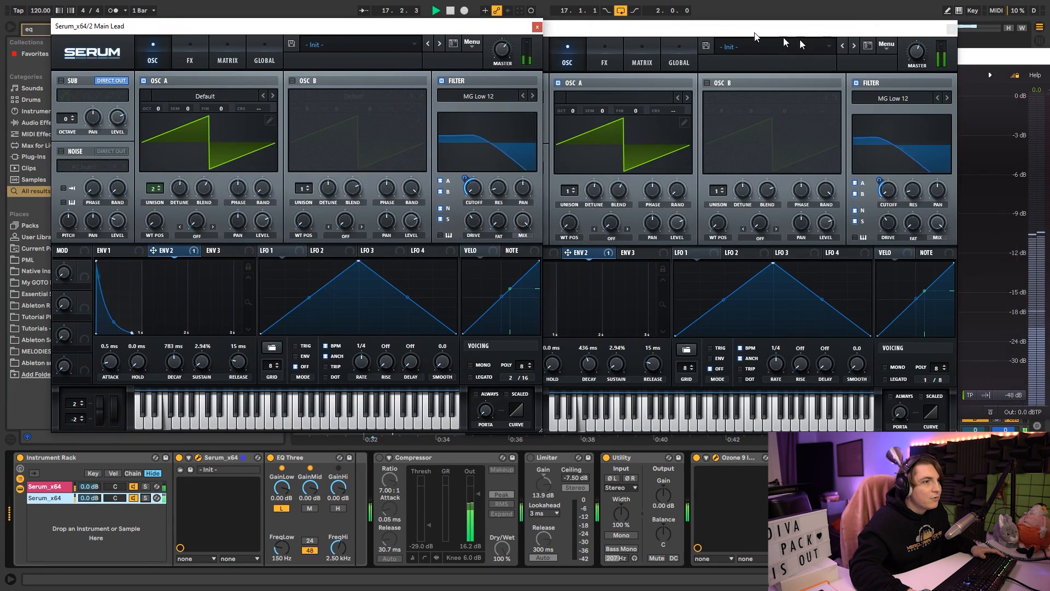
drag(463, 32, 416, 20)
drag(577, 28, 184, 22)
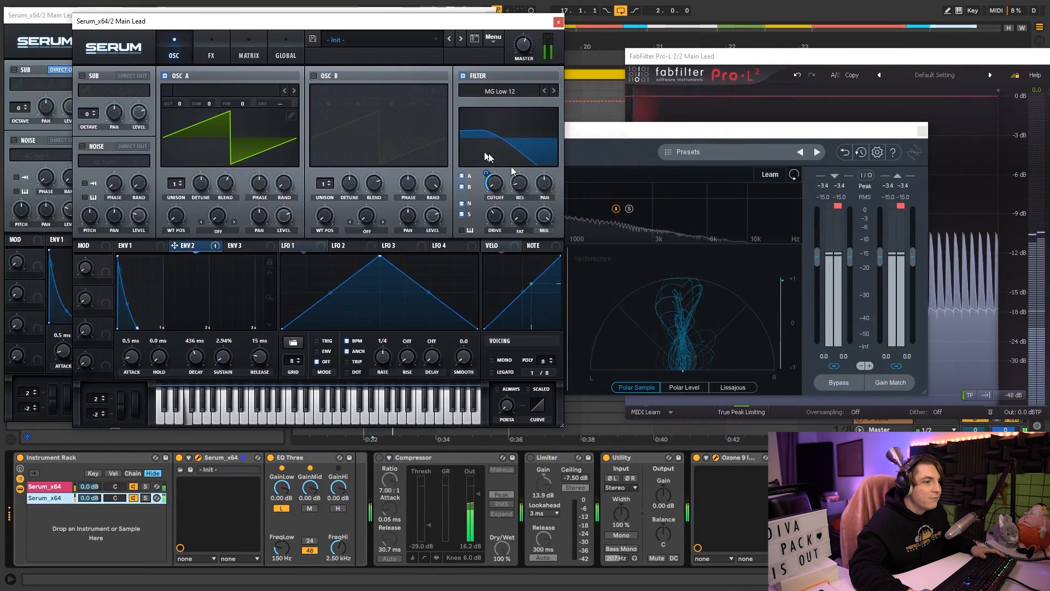
click(922, 131)
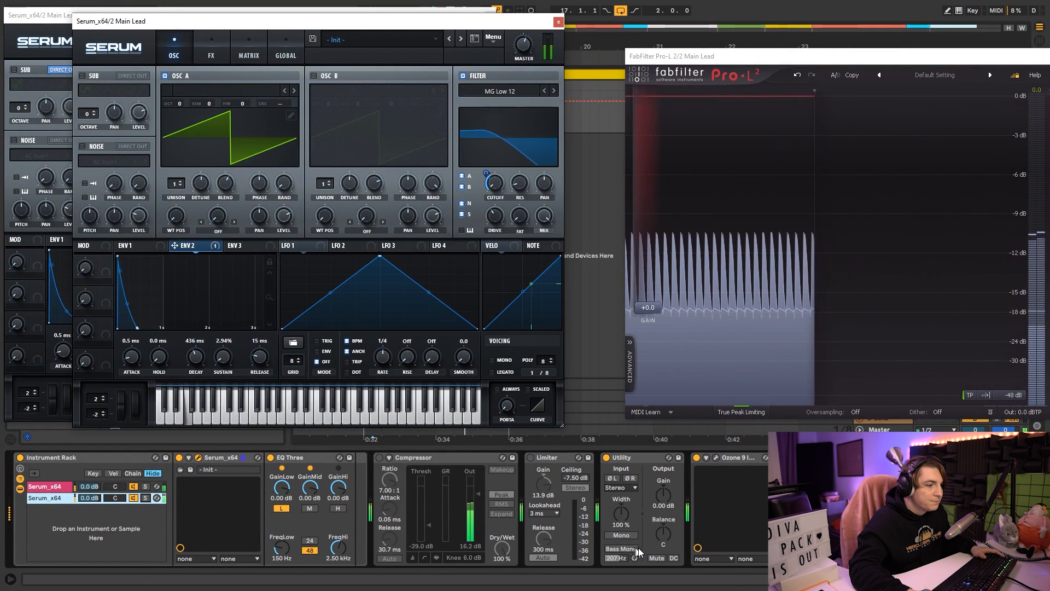
Step: Compare the layered lead in mono and stereo with Utility's Mono switch, and check both rack chains
click(621, 535)
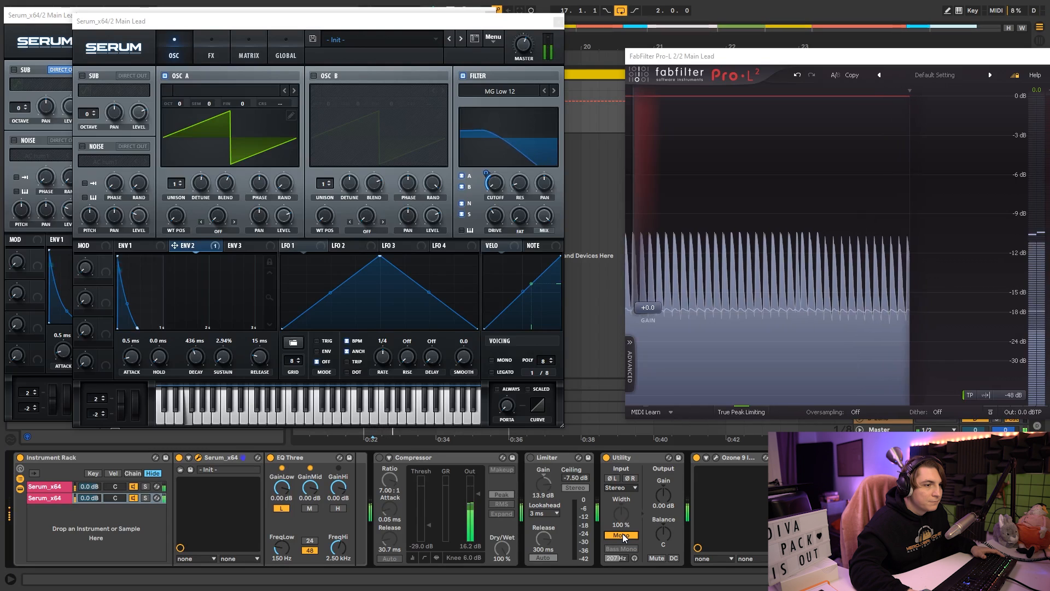
click(623, 534)
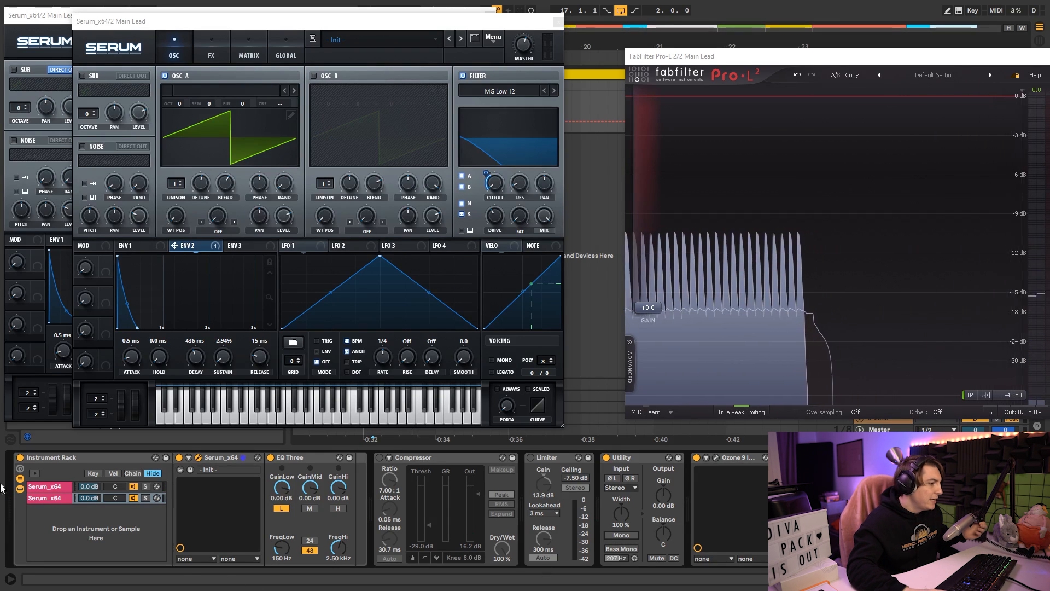
click(64, 488)
click(55, 499)
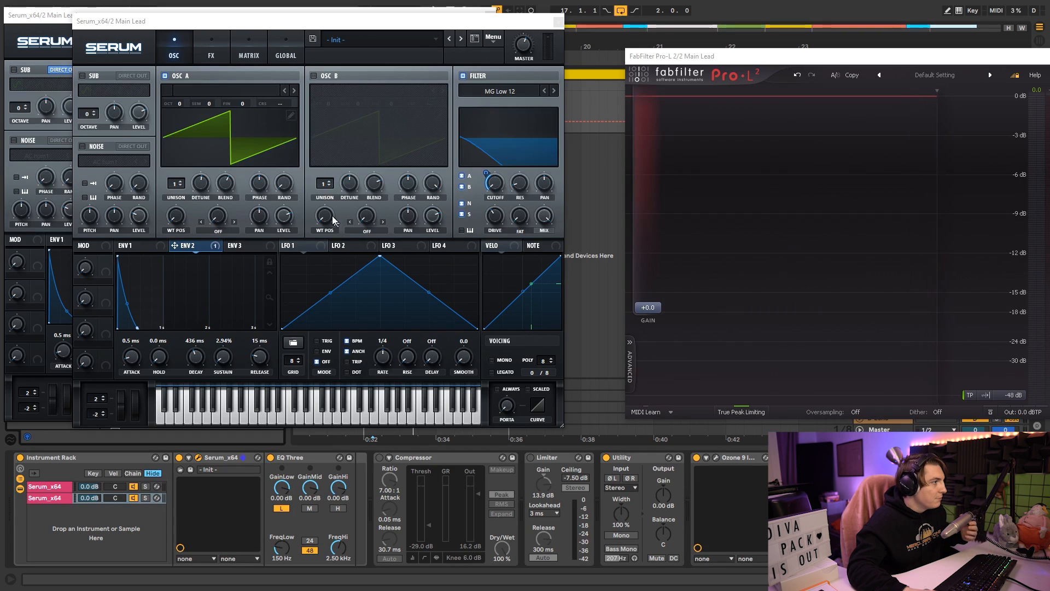
Step: Close both Serum windows and add a Saturator between Serum and EQ Three in the second chain
click(557, 21)
click(489, 16)
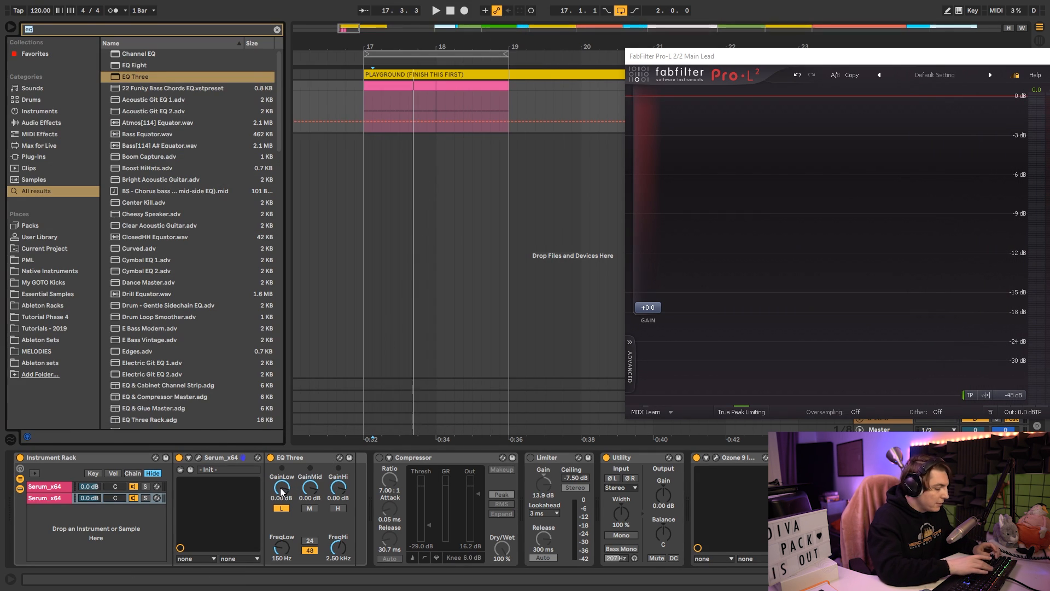
text(tur)
drag(137, 53, 337, 506)
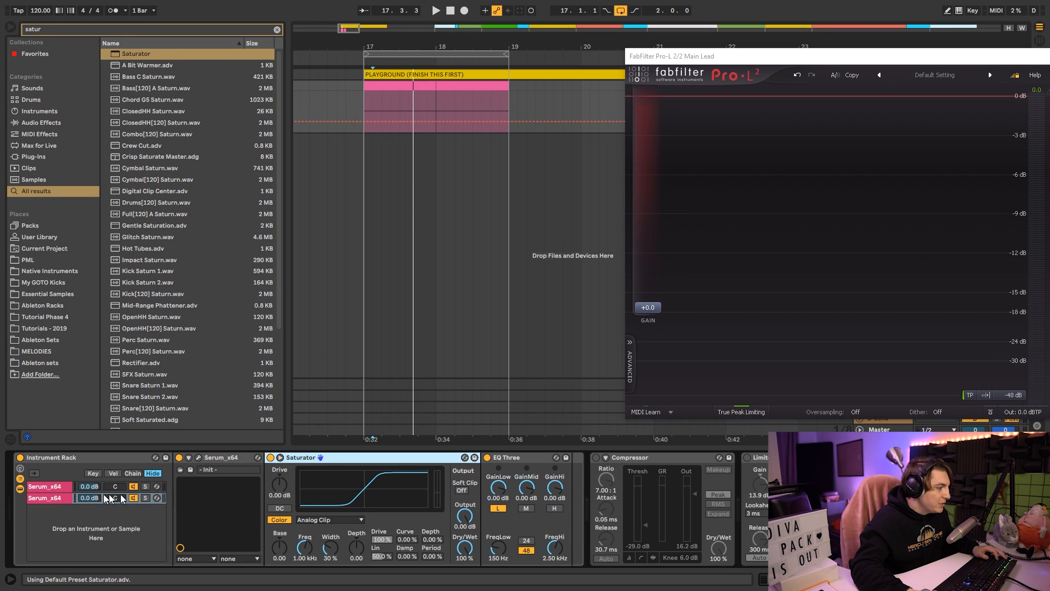
Step: Set the second chain's Saturator to 10.9 dB drive and -8.86 dB output while auditioning the loop
click(64, 489)
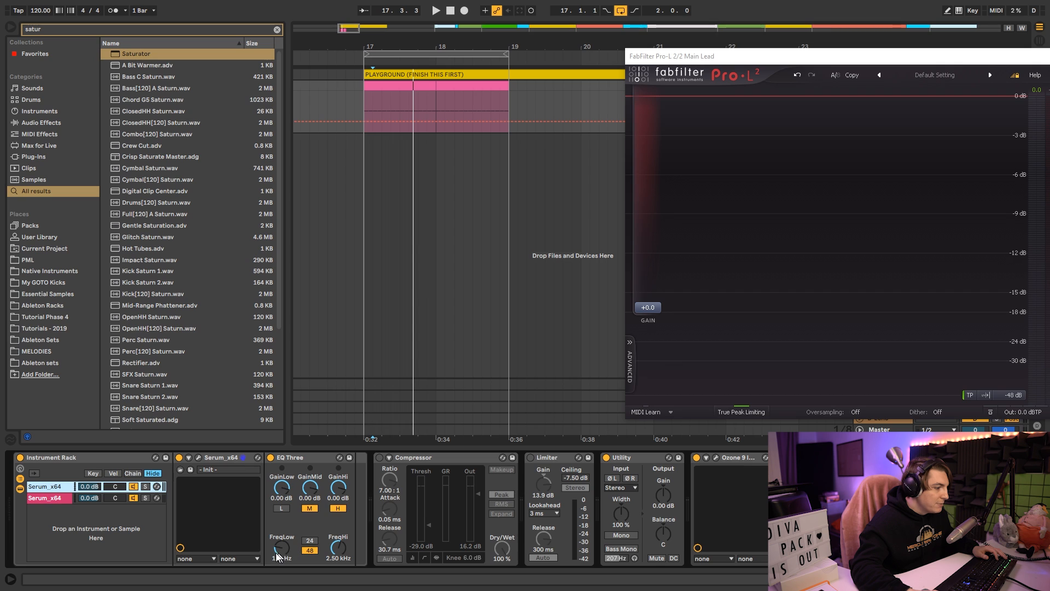
click(64, 499)
drag(280, 485, 280, 469)
key(space)
drag(464, 517, 465, 541)
key(space)
Step: Search the browser for "comp" and insert a Compressor between Saturator and EQ Three in the second chain
key(ctrl+f)
text(c)
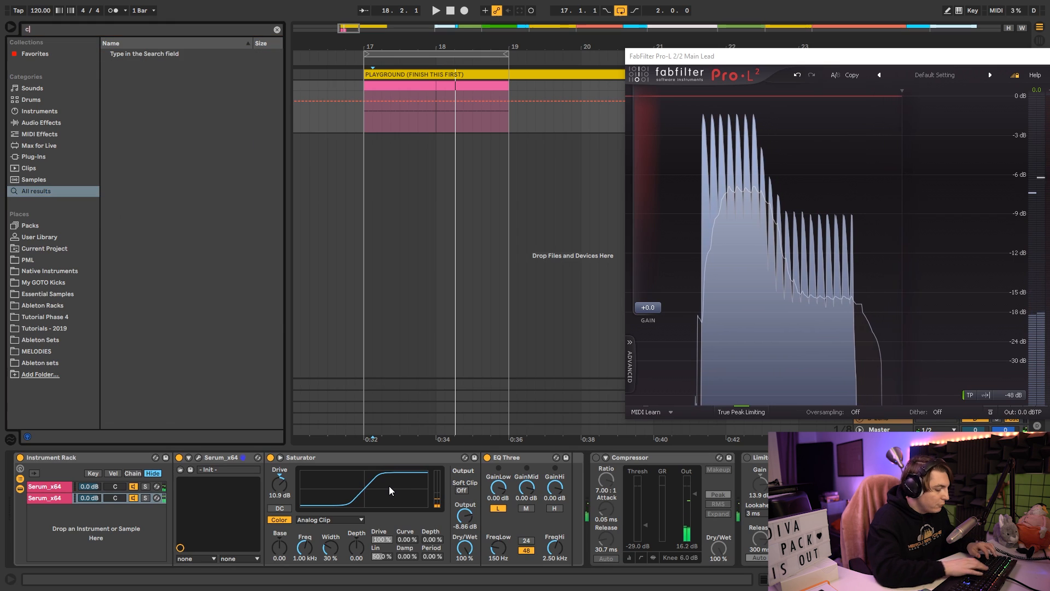
text(omp)
drag(140, 55, 499, 481)
Step: Set the new Compressor's threshold to -17.5 dB and output to 2.31 dB with Makeup off, listening to the loop
key(space)
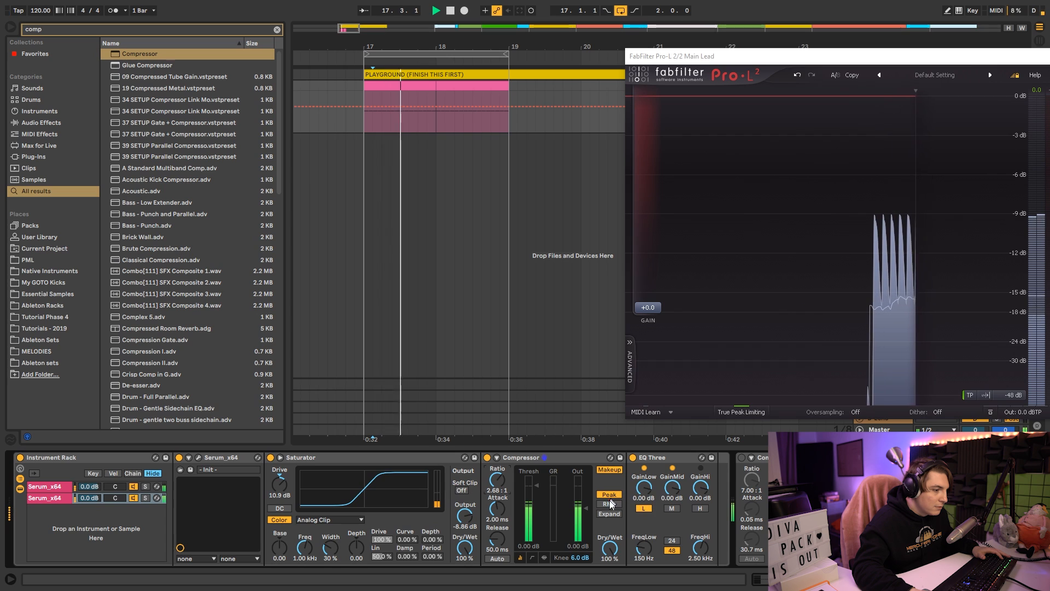
mouse_move(535, 486)
mouse_down()
mouse_move(535, 514)
mouse_move(586, 506)
mouse_up()
click(607, 472)
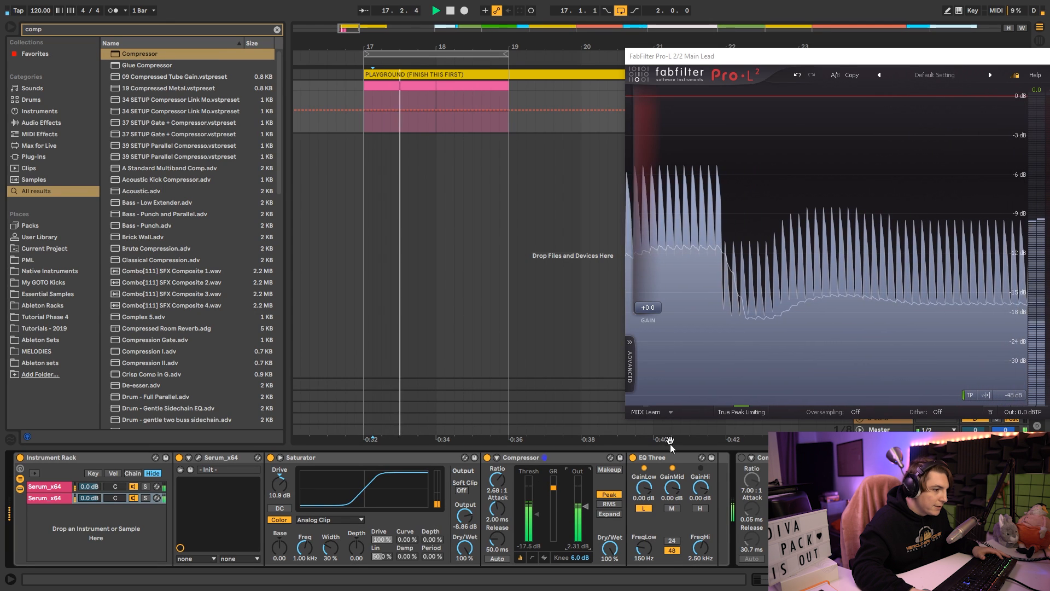
key(space)
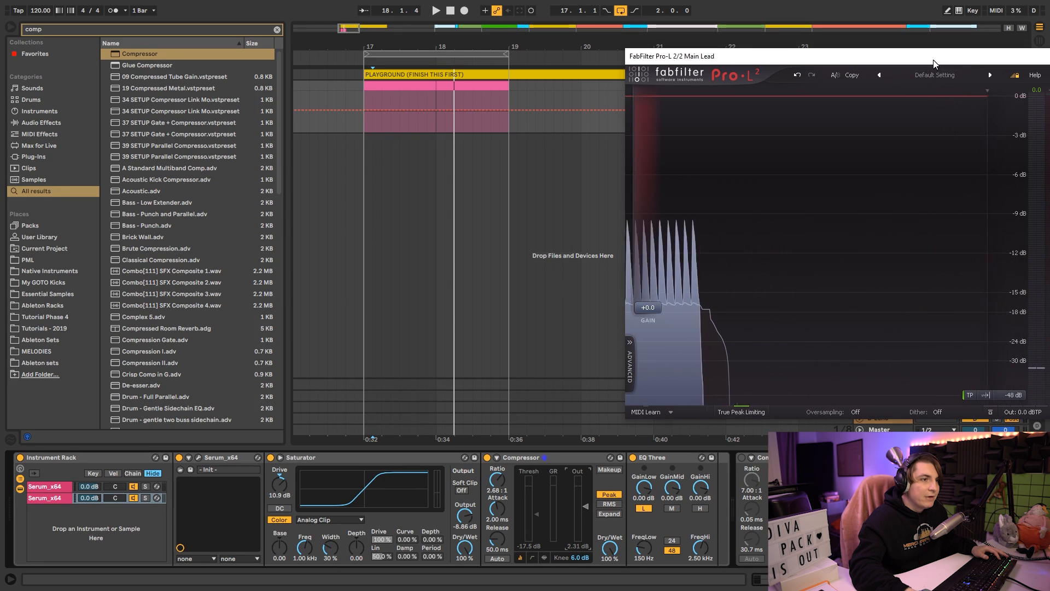
Step: Close the Pro-L 2 window and select the Main Lead track in the arrangement
drag(933, 56, 649, 104)
click(772, 104)
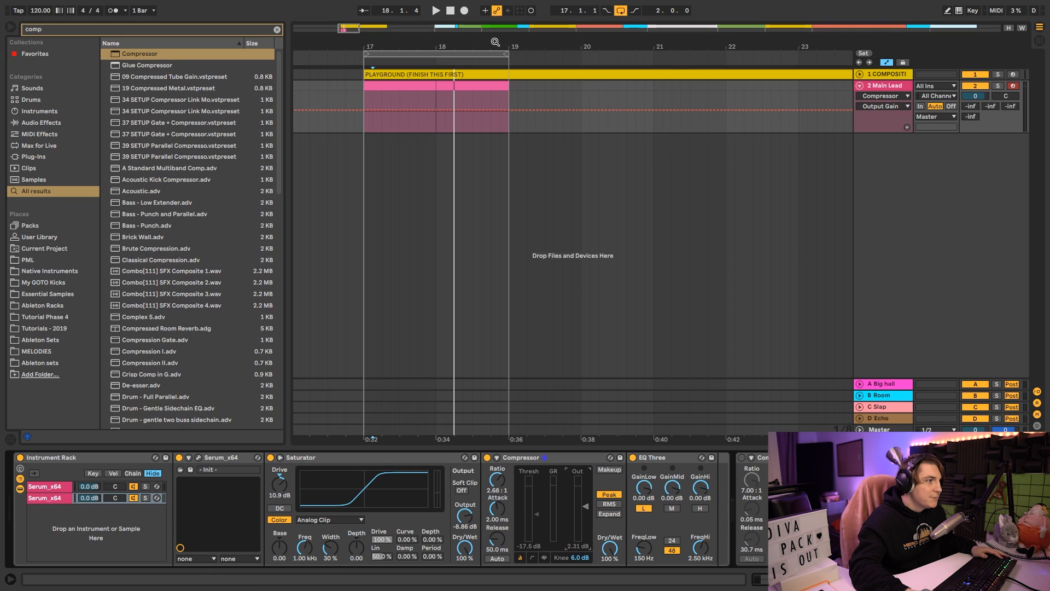
drag(495, 42, 530, 12)
click(894, 86)
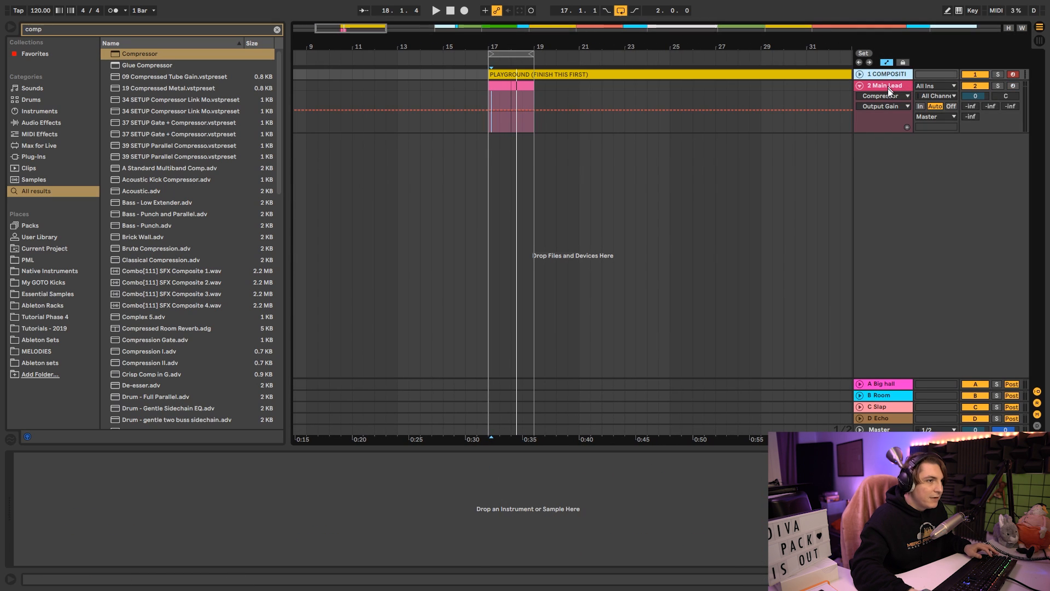
Step: Clear the browser search and audition the kick samples in the My GOTO Kicks folder
click(58, 283)
click(277, 29)
click(139, 101)
click(140, 89)
click(139, 77)
click(144, 101)
click(149, 112)
click(152, 122)
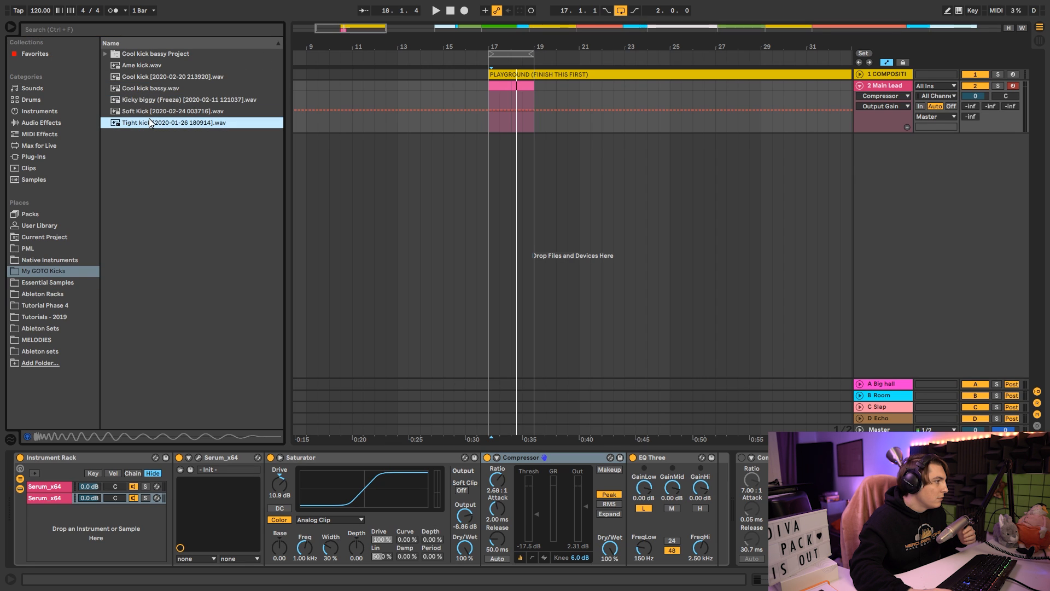
Step: Place the Soft Kick sample from My GOTO Kicks on a new audio track at bar 17, below Main Lead
click(147, 113)
click(487, 156)
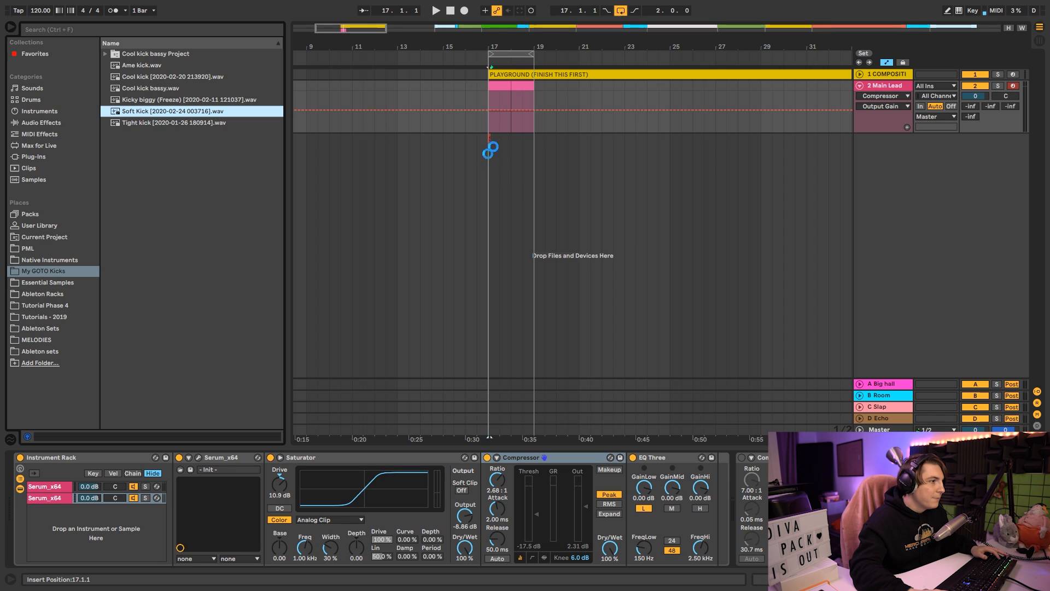
drag(505, 46, 505, 131)
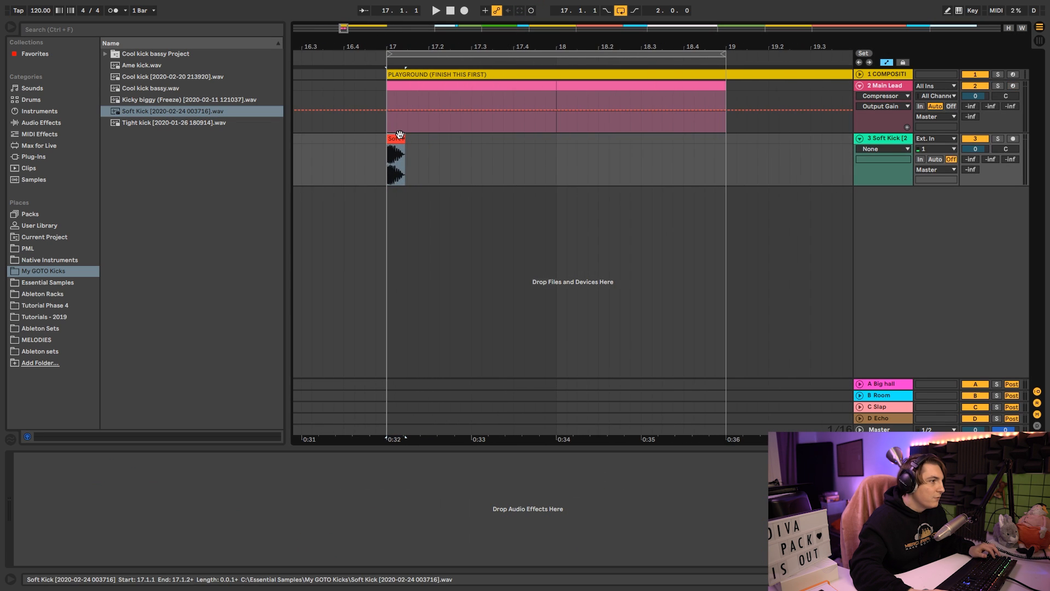
Step: Duplicate the kick clip onto every beat of bar 17, repeat that bar in bar 18, and play the loop
drag(398, 136, 520, 147)
shift+click(388, 143)
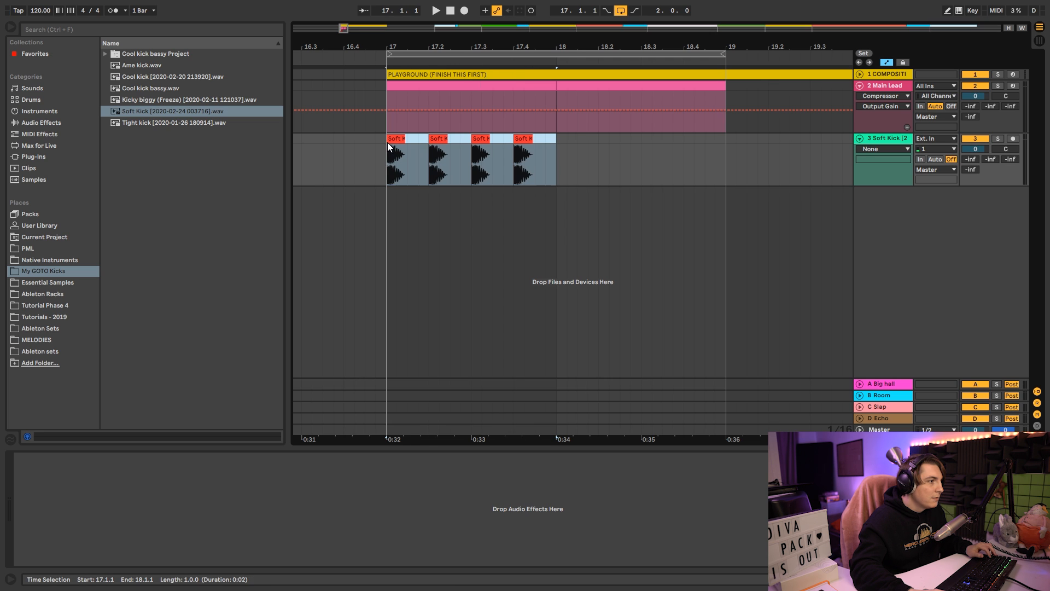
key(ctrl+d)
key(space)
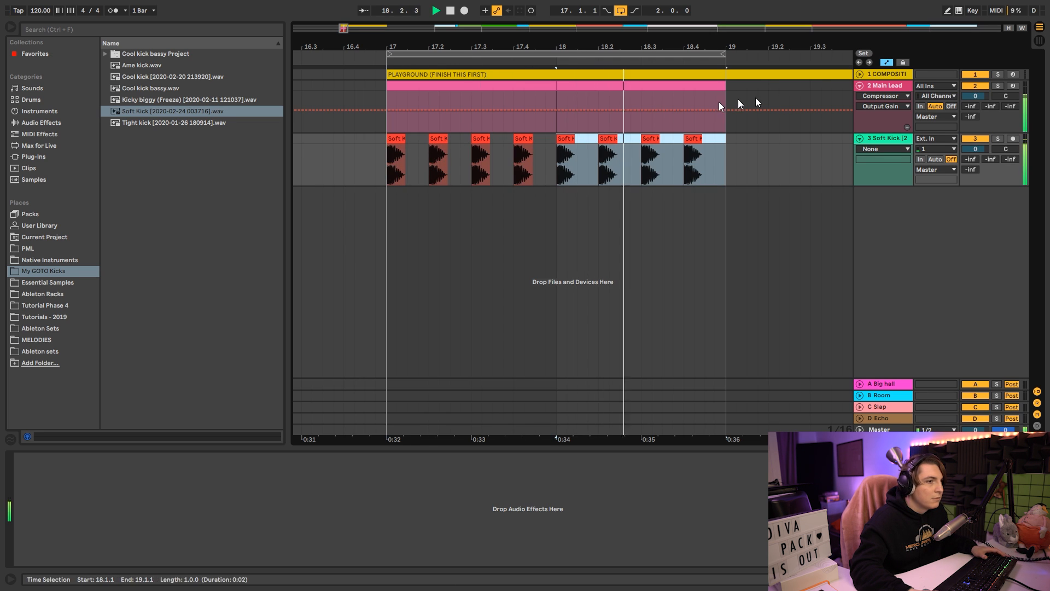
Step: Search the browser for "comp" and insert a Compressor after EQ Three in Main Lead's second chain
click(881, 137)
click(887, 85)
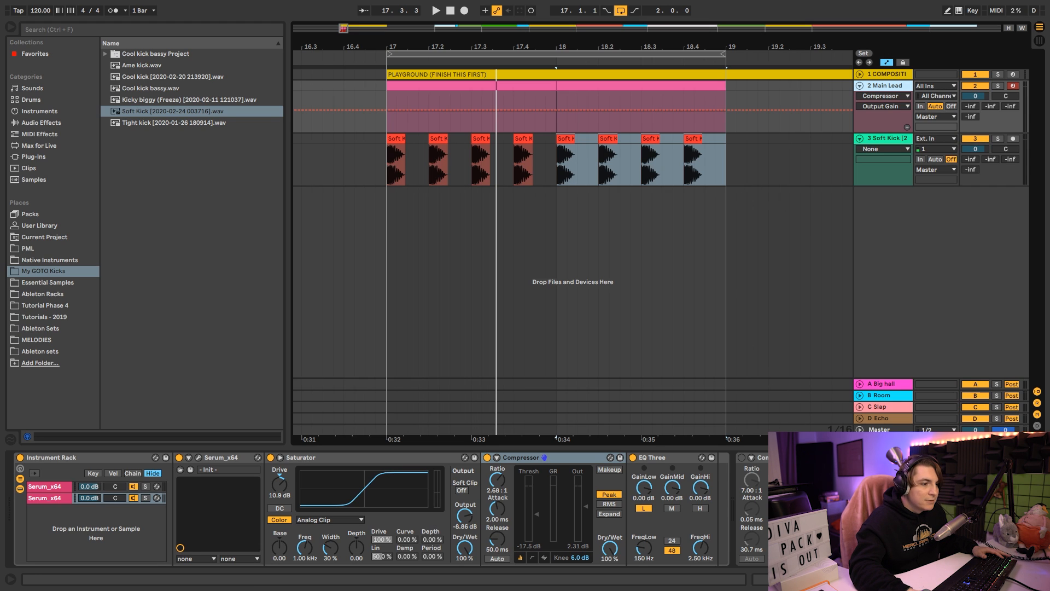
key(ctrl+f)
text(cxo)
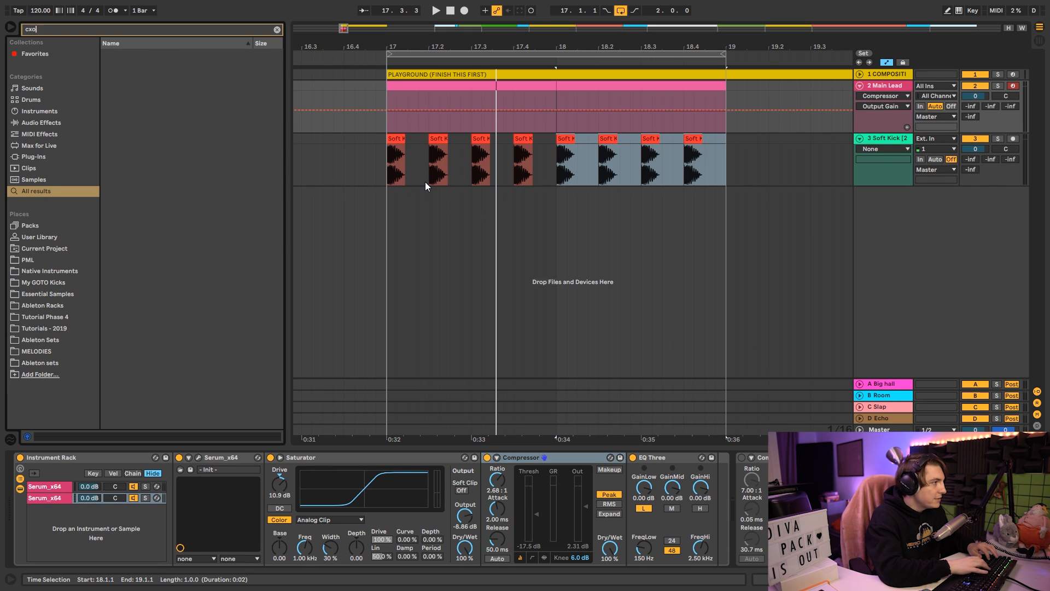
key(BackSpace)
text(omp)
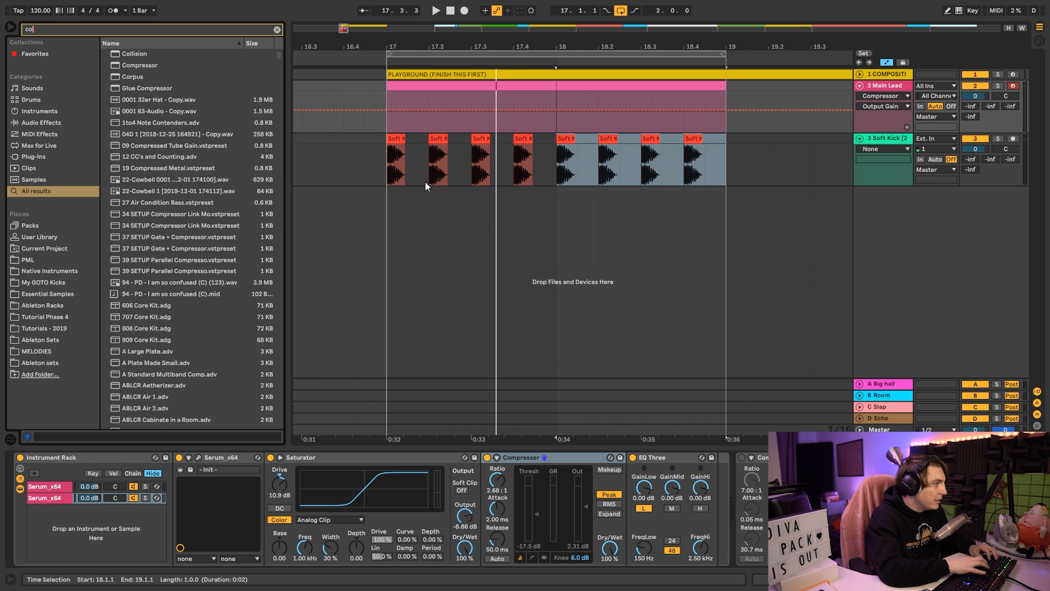
click(150, 56)
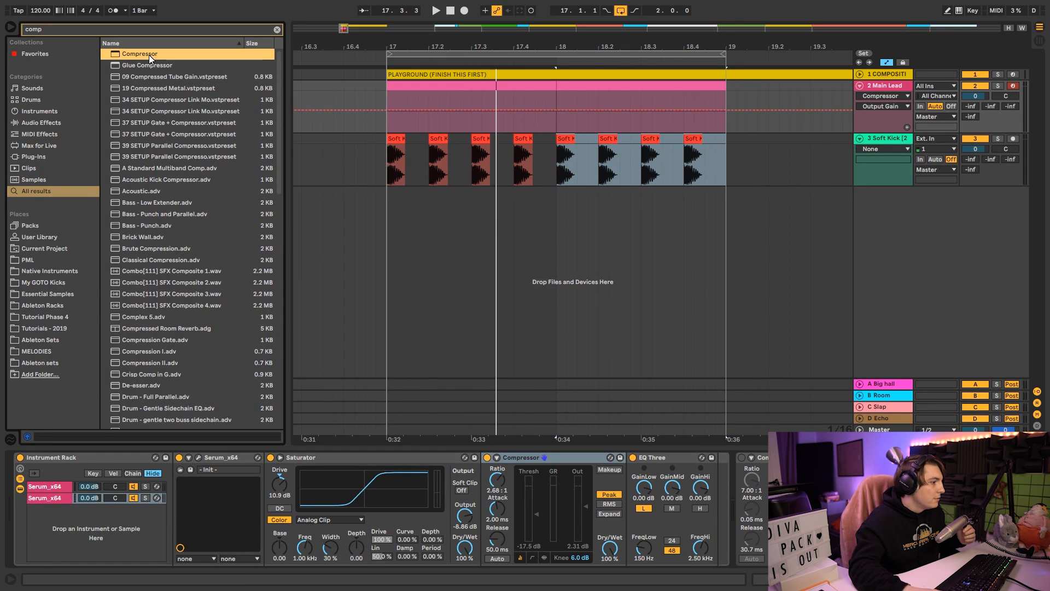
mouse_move(281, 403)
mouse_down()
mouse_move(481, 503)
mouse_move(696, 507)
mouse_up()
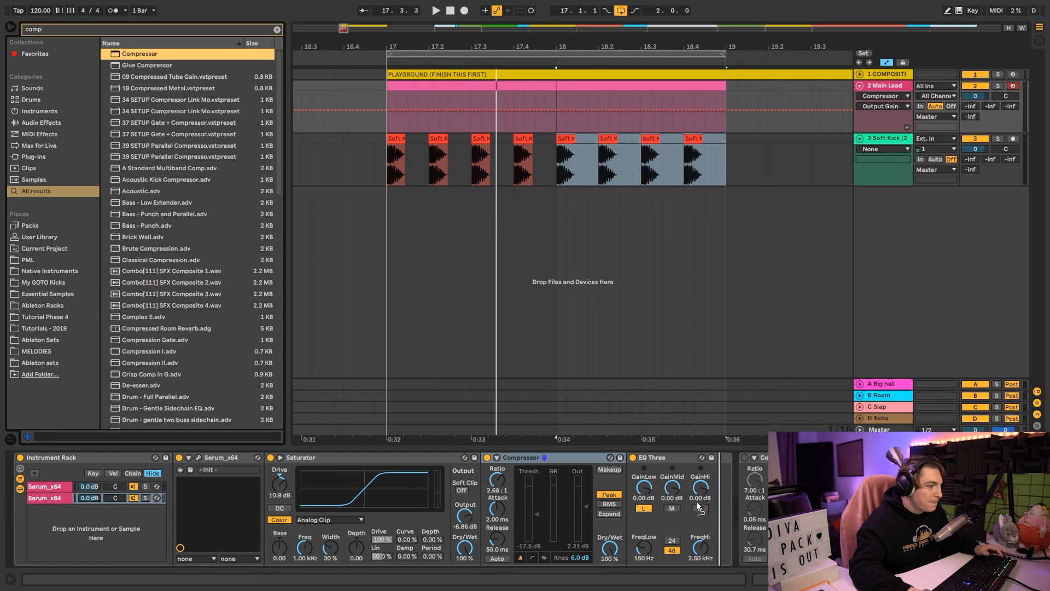
mouse_move(693, 508)
mouse_down()
mouse_move(219, 504)
mouse_move(723, 507)
mouse_up()
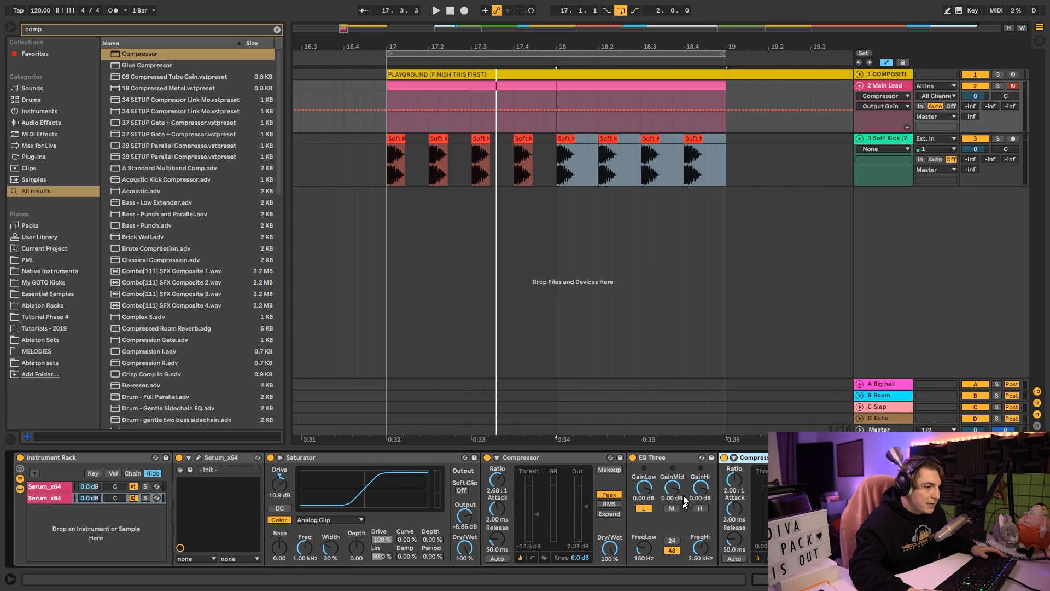
Step: Sidechain the new Compressor from the Soft Kick track with a -20.1 dB threshold and 10 ms lookahead, listening to the loop
click(733, 456)
click(745, 477)
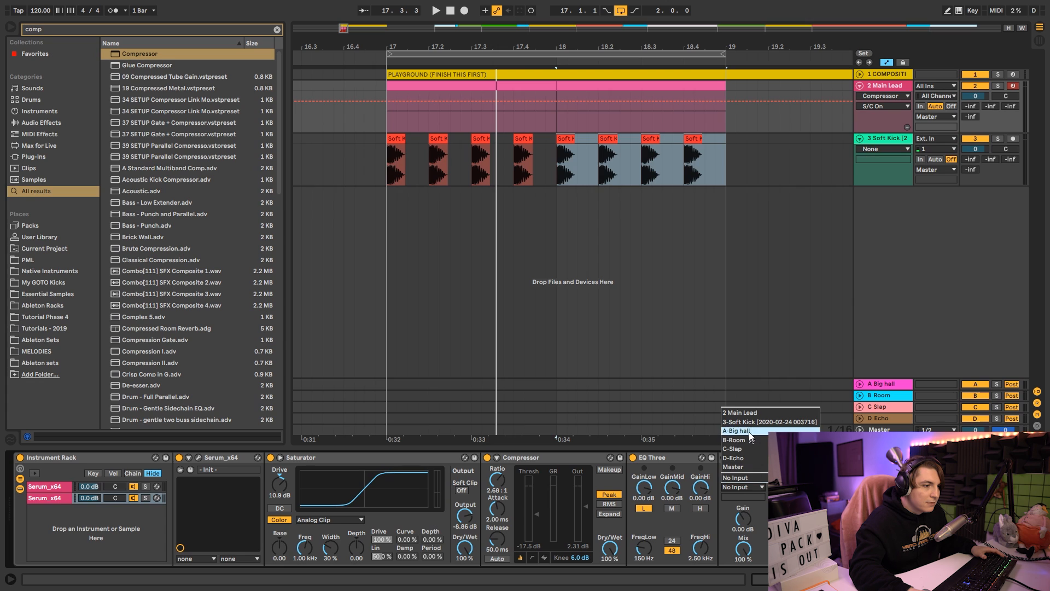
click(766, 422)
key(space)
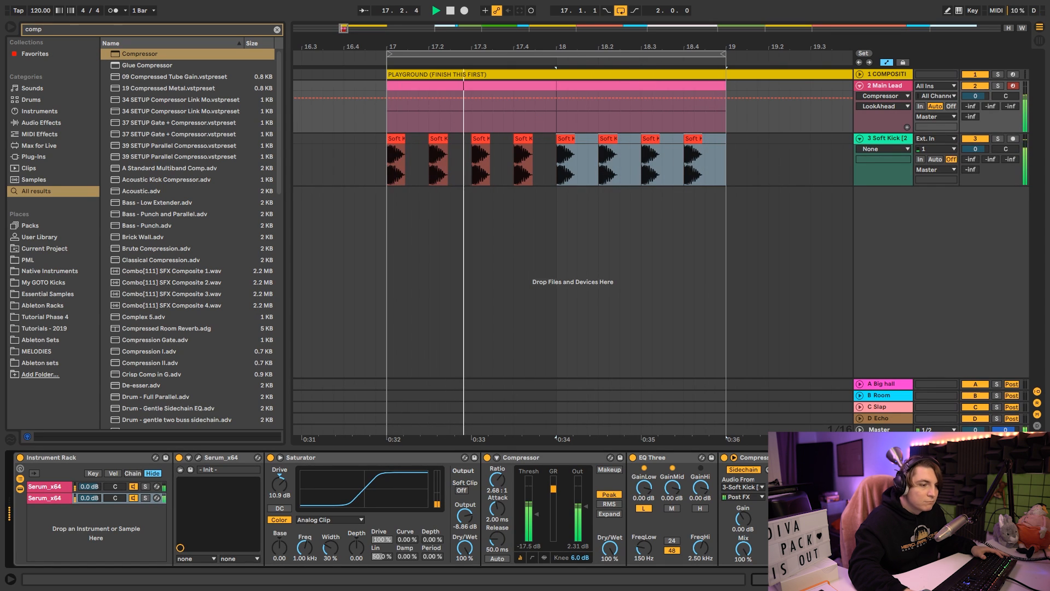
scroll(388, 512, right, 10)
click(318, 557)
key(space)
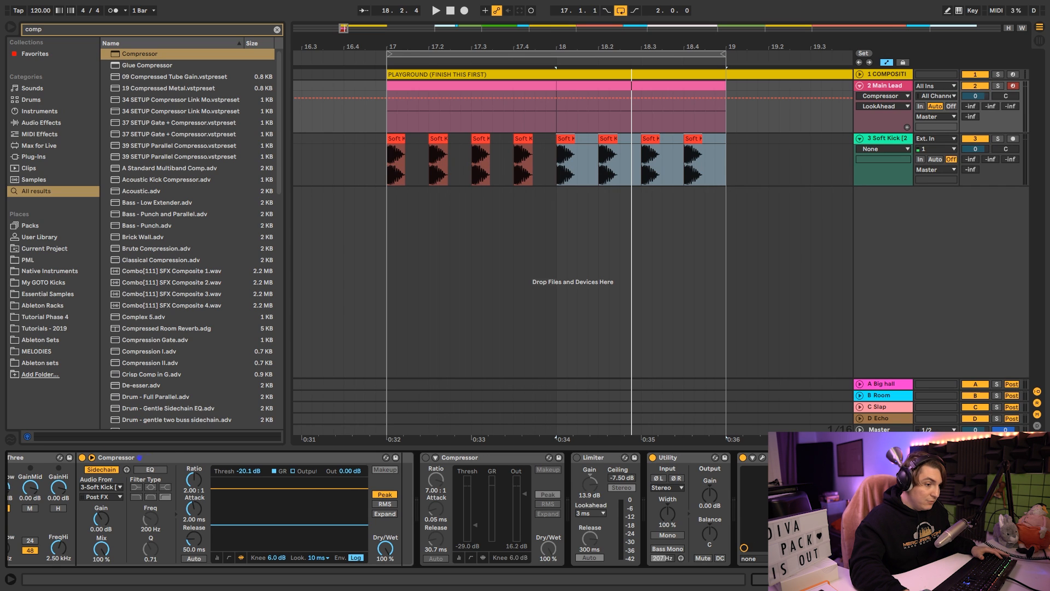
Step: Search the browser for "rever" and insert a Reverb between Serum and EQ Three in the rack's first chain
scroll(383, 509, left, 10)
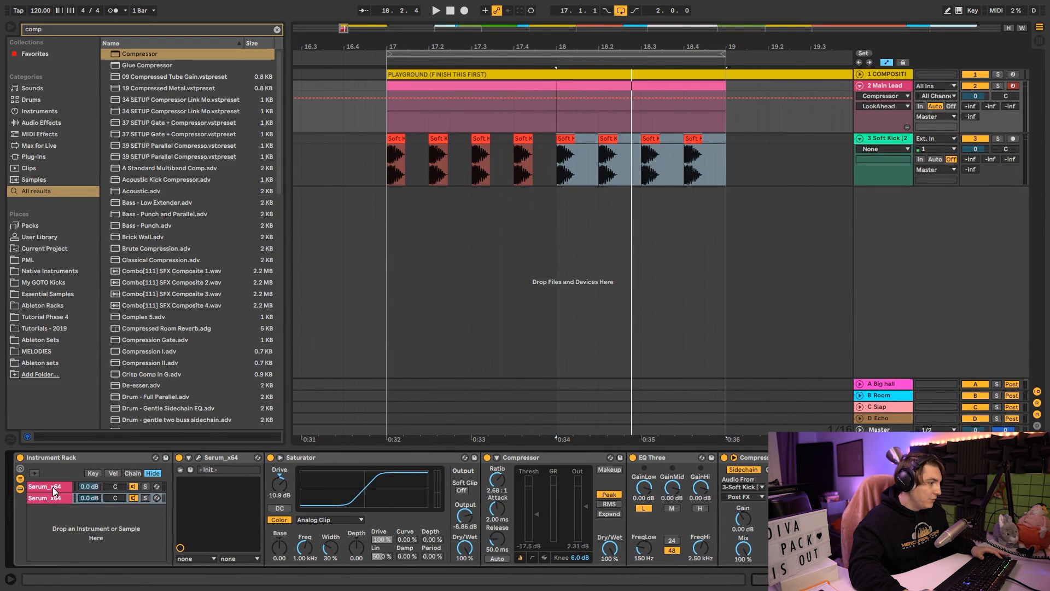
click(54, 488)
key(ctrl+f)
text(rever)
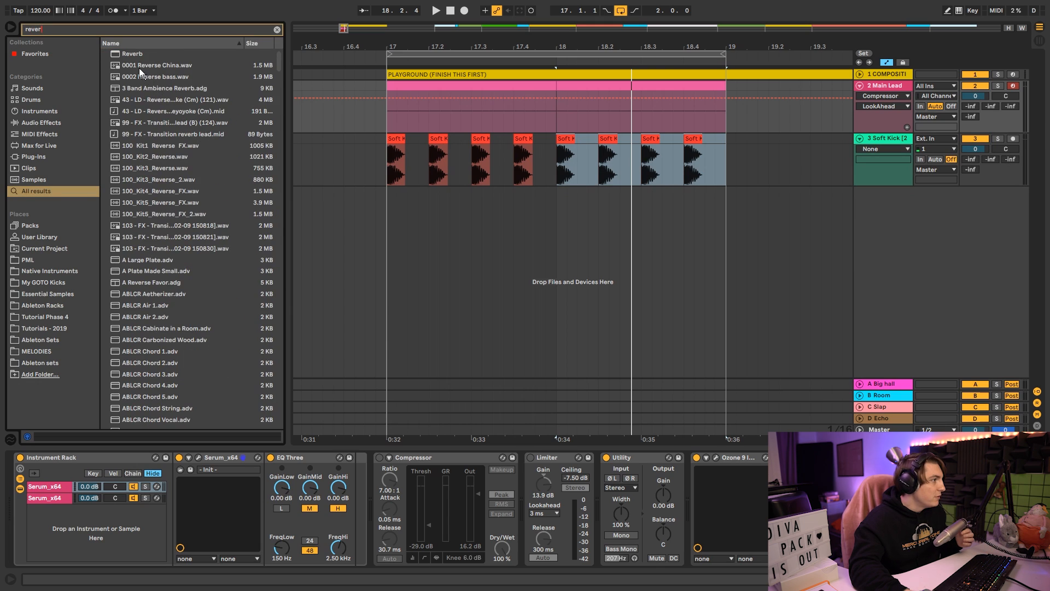
drag(134, 54, 279, 492)
Step: Set the Reverb's dry/wet to 39% and decay time to 2.76 s while the loop plays
key(space)
drag(546, 549, 546, 562)
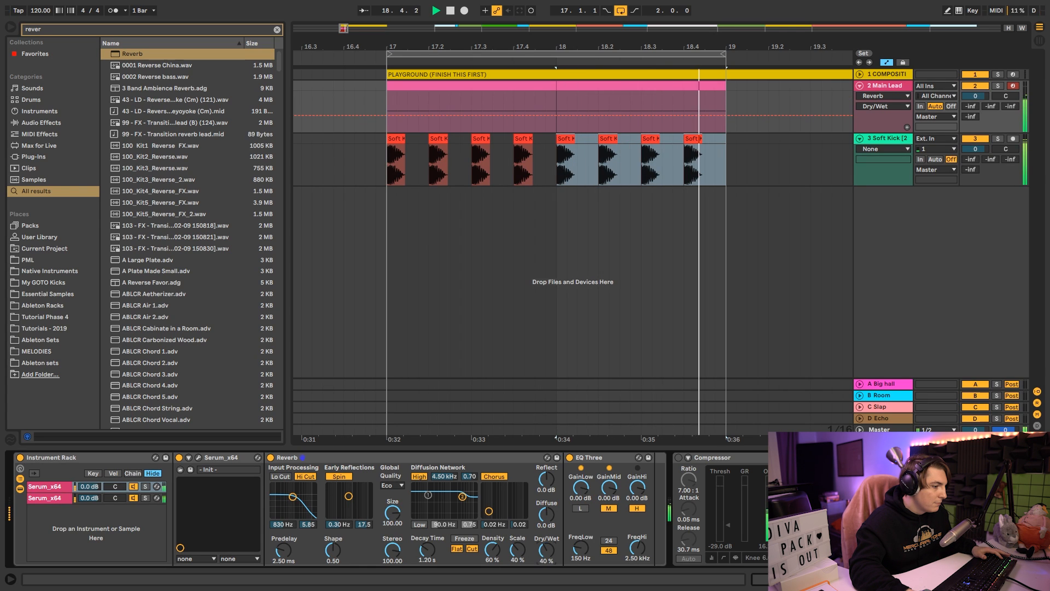
drag(427, 550, 427, 534)
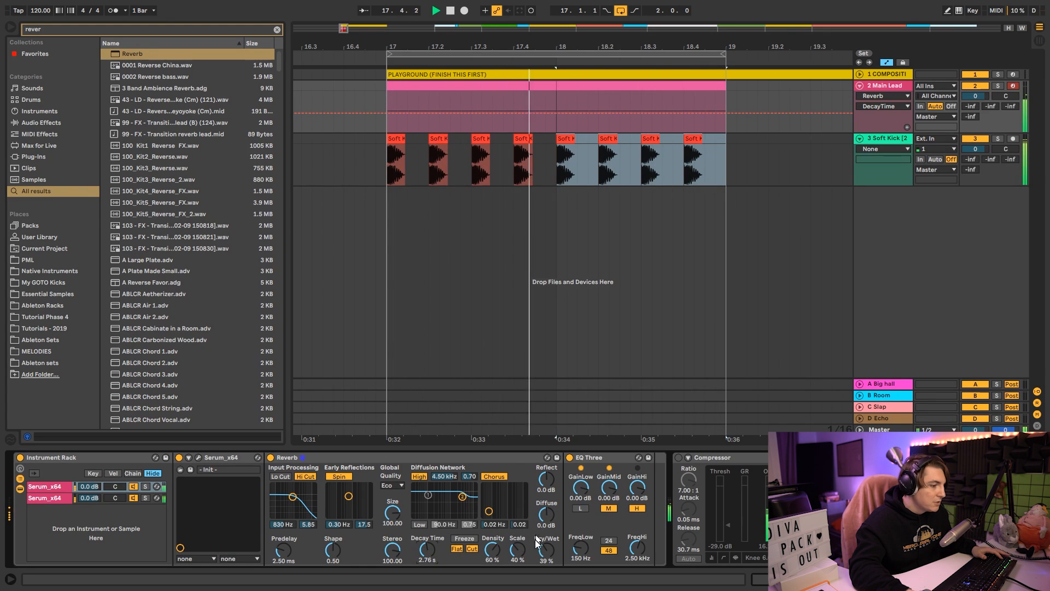
Step: Search the browser for "delay" and insert a Delay between Serum and Reverb in the first chain
key(ctrl+f)
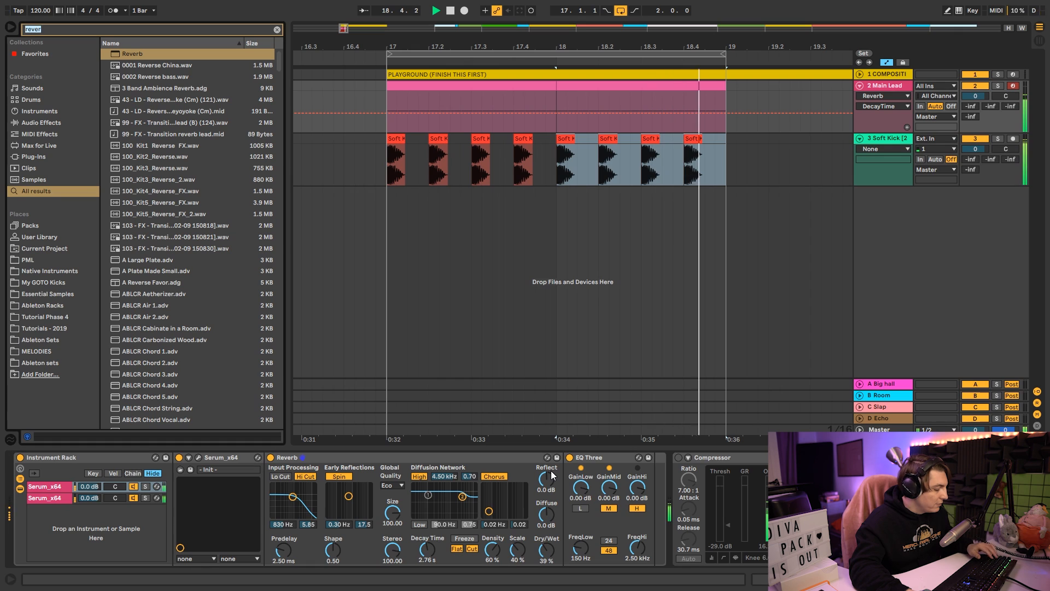
text(delay)
drag(130, 55, 378, 521)
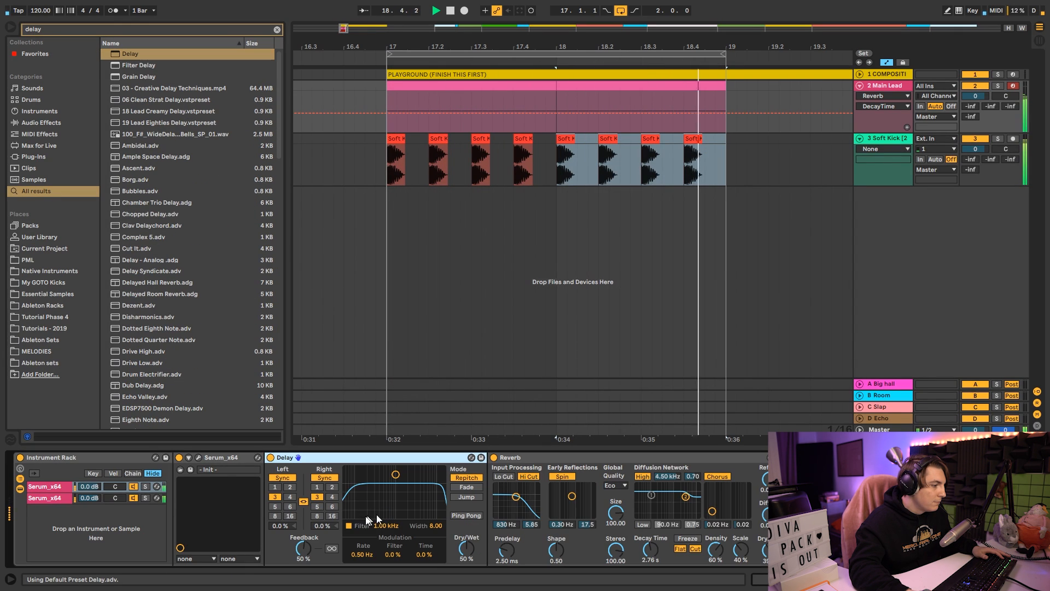
Step: Enable Ping Pong on the Delay, set its filter to 835 Hz with width 4.75 and its time to 2 sixteenths, and audition it
drag(441, 512, 409, 492)
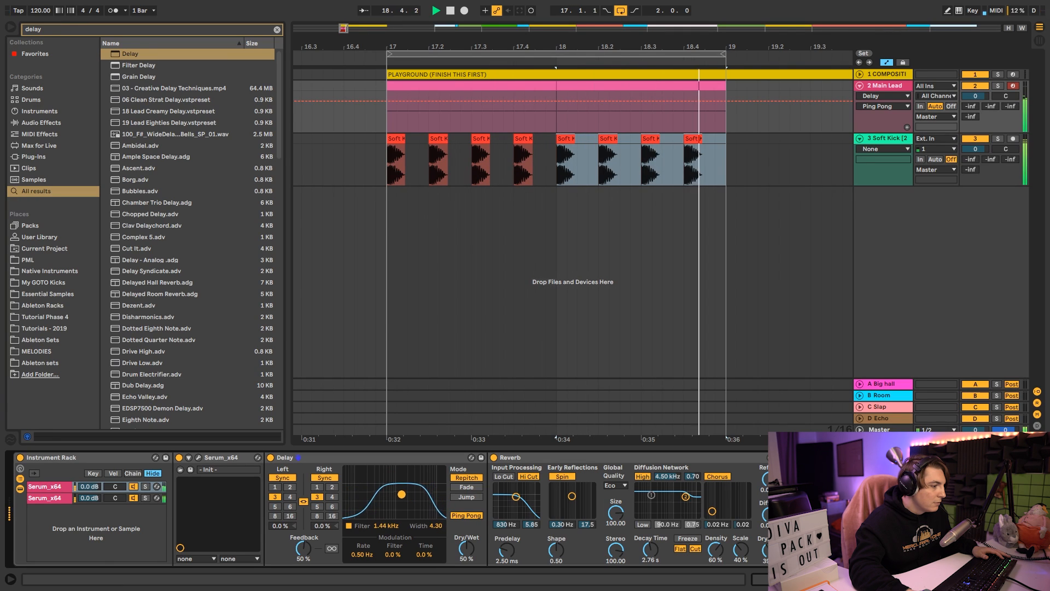
mouse_move(409, 492)
mouse_down()
mouse_move(387, 501)
mouse_move(392, 492)
mouse_up()
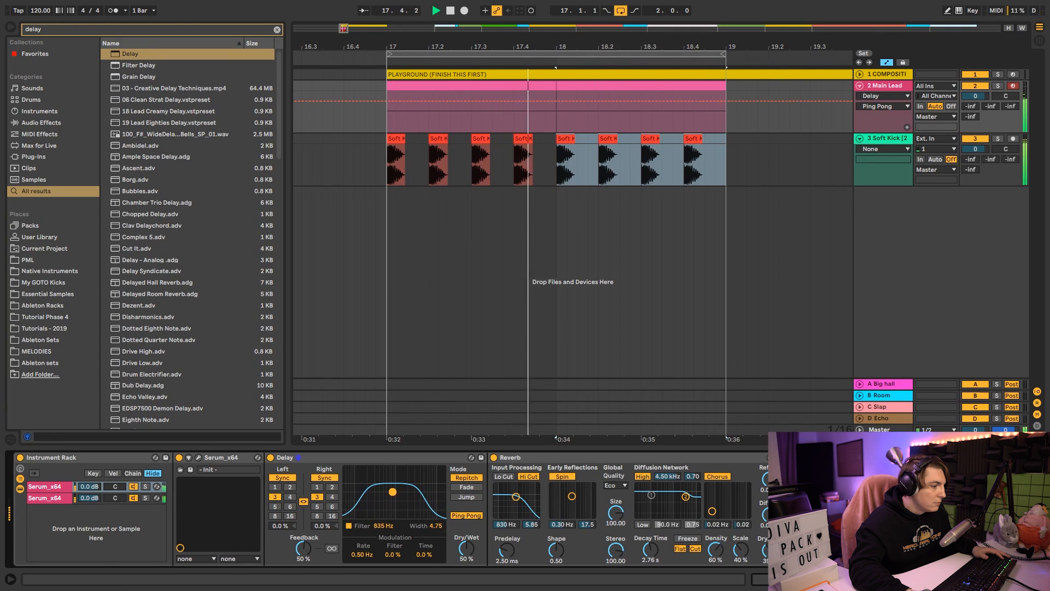
click(289, 487)
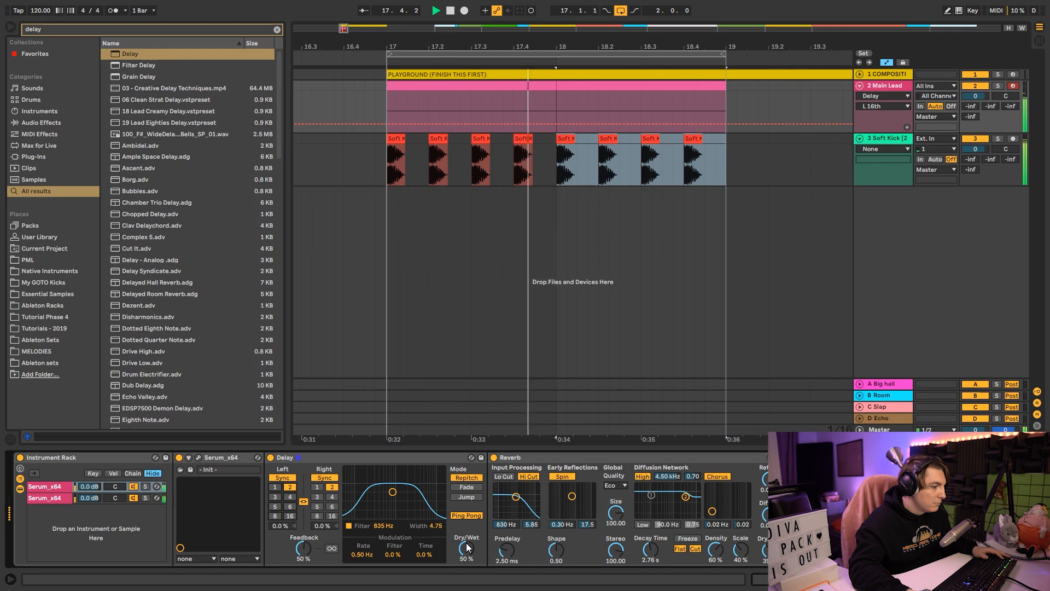
key(space)
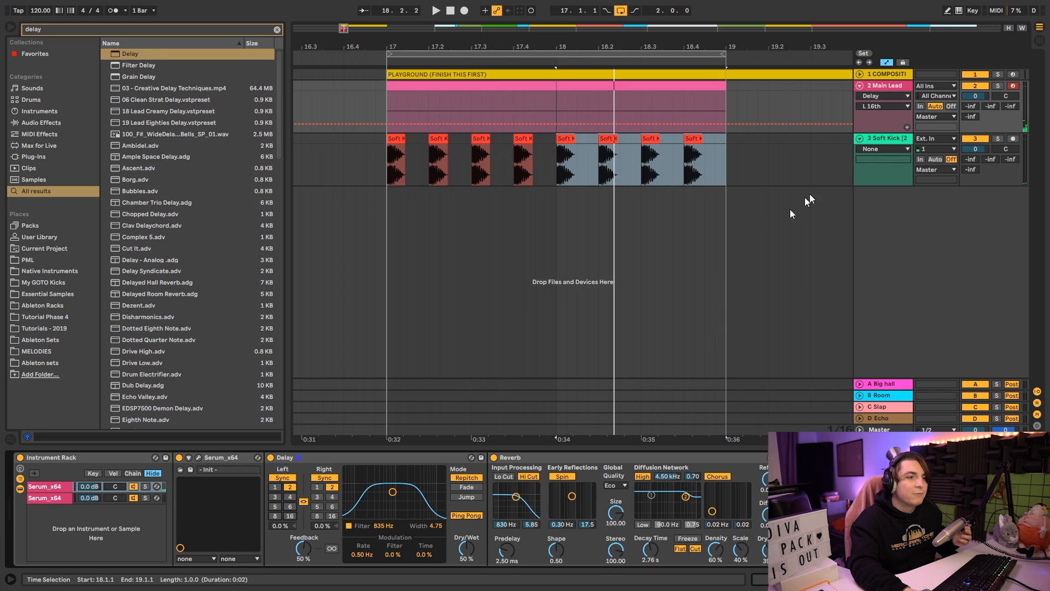
click(887, 140)
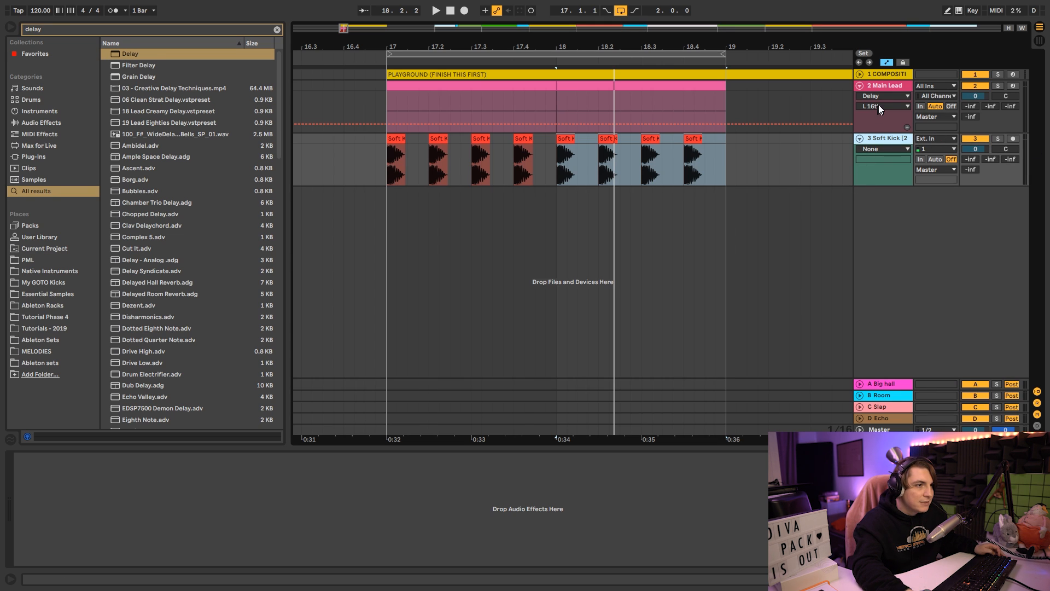
click(891, 88)
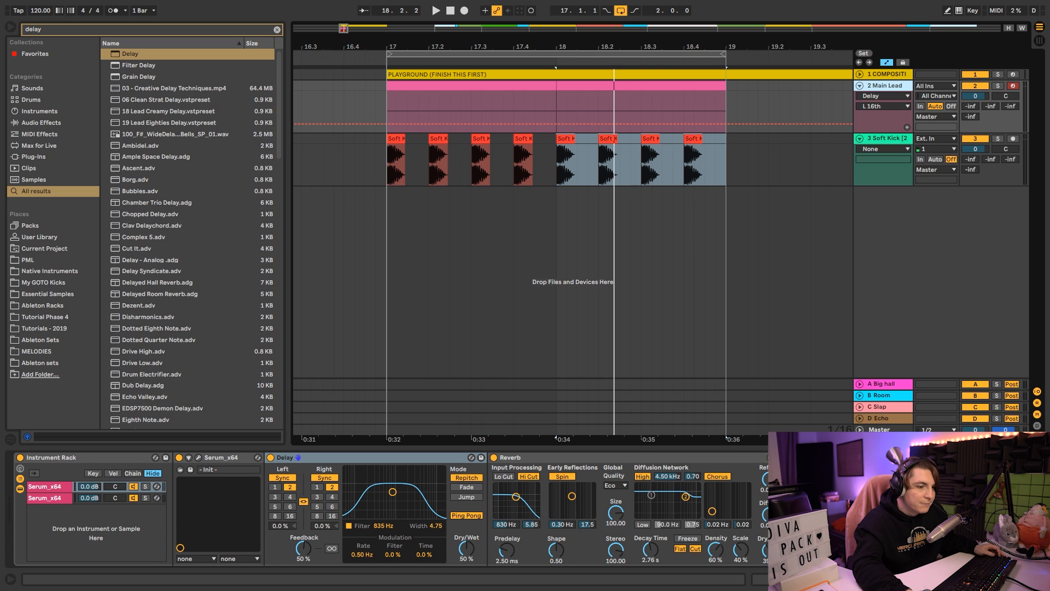
click(843, 579)
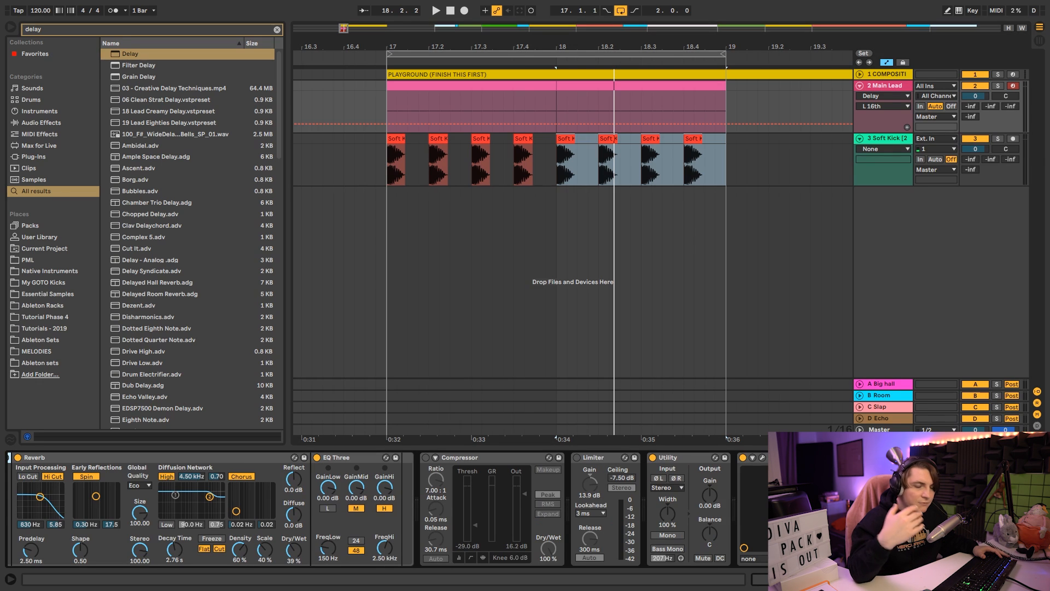